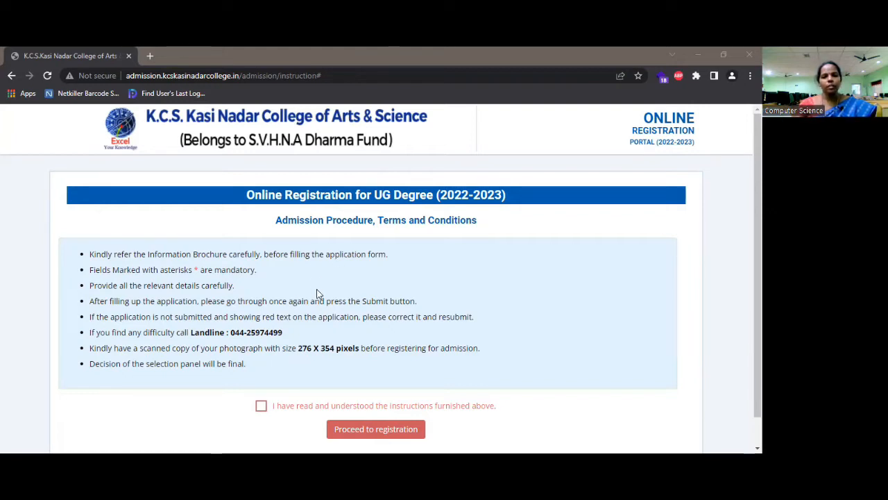
Acknowledge the admission instructions and proceed to the registration form
{"action": "left_click", "coordinate": [262, 408]}
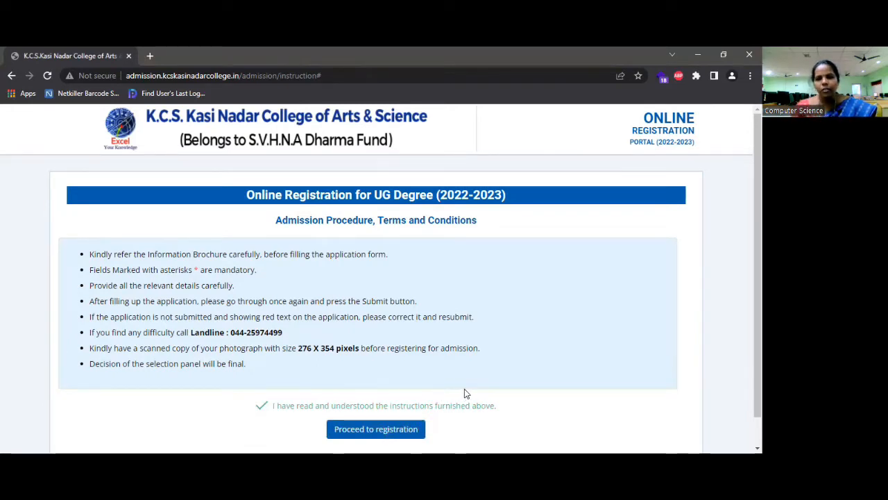
{"action": "left_click", "coordinate": [390, 431]}
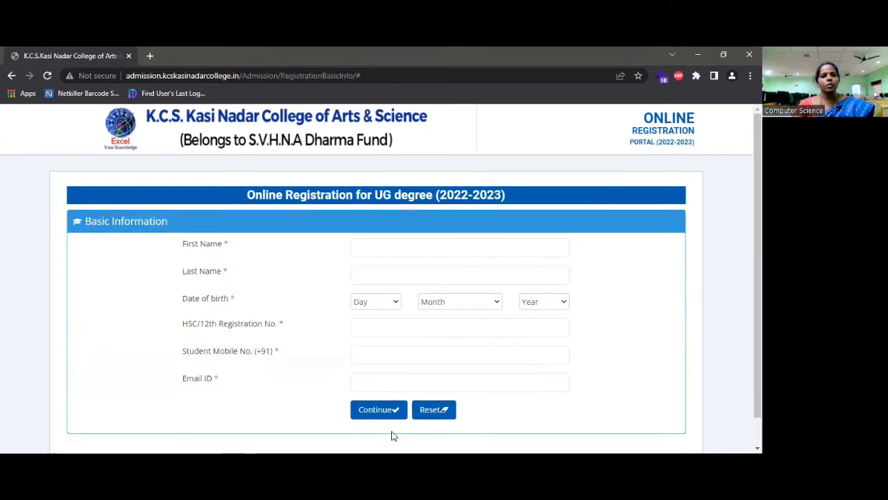
Enter the student's first name and surname in the First Name and Last Name fields
{"action": "left_click", "coordinate": [392, 247]}
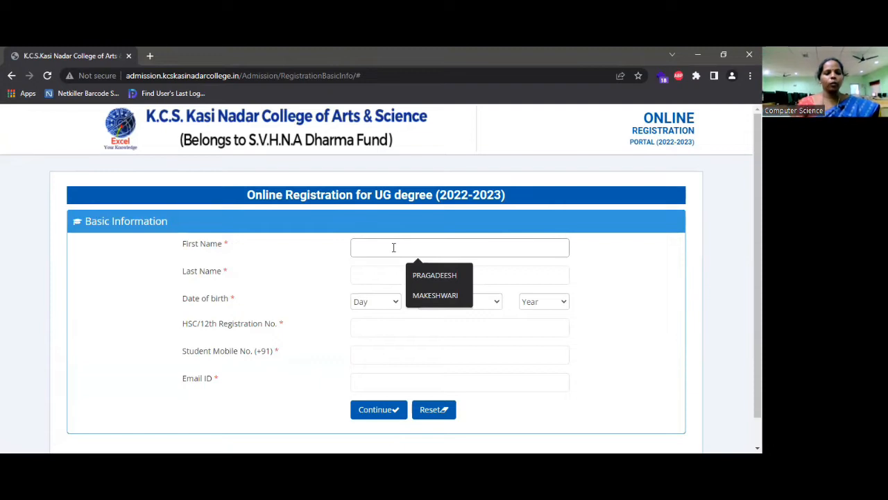
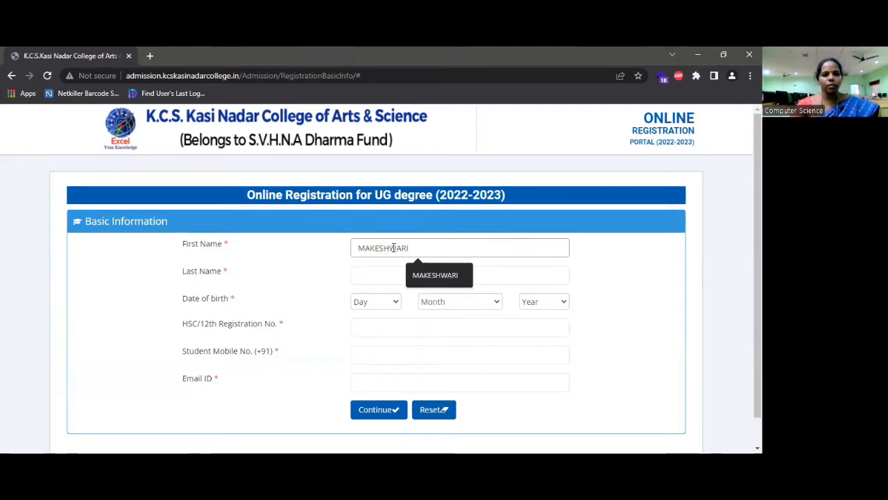
{"action": "left_click", "coordinate": [390, 275]}
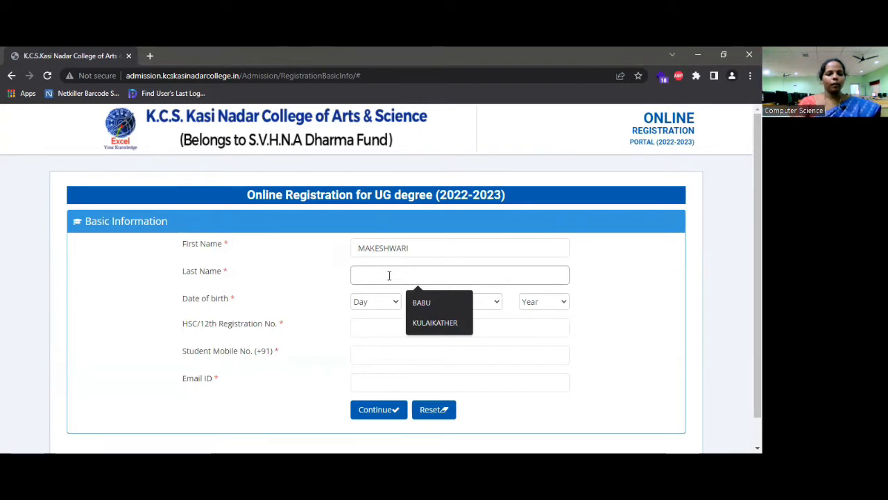
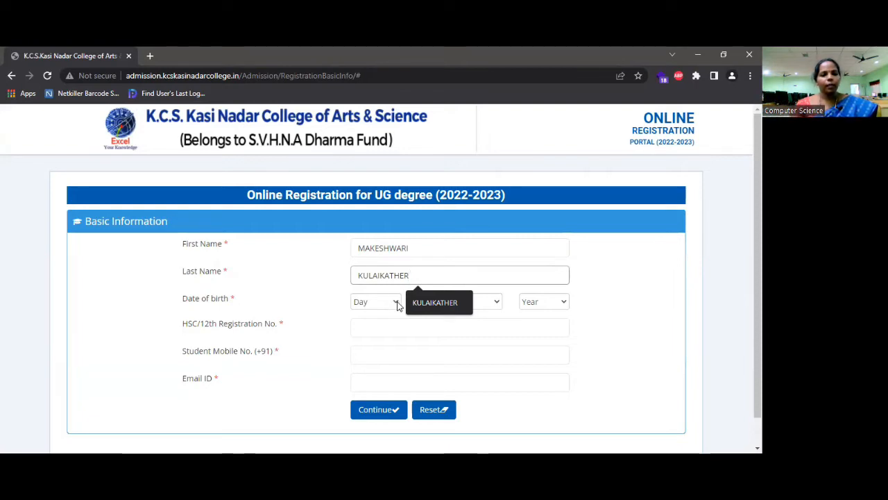
Set the date of birth to 3 May 1987 using the Day, Month and Year dropdowns
{"action": "left_click", "coordinate": [397, 302]}
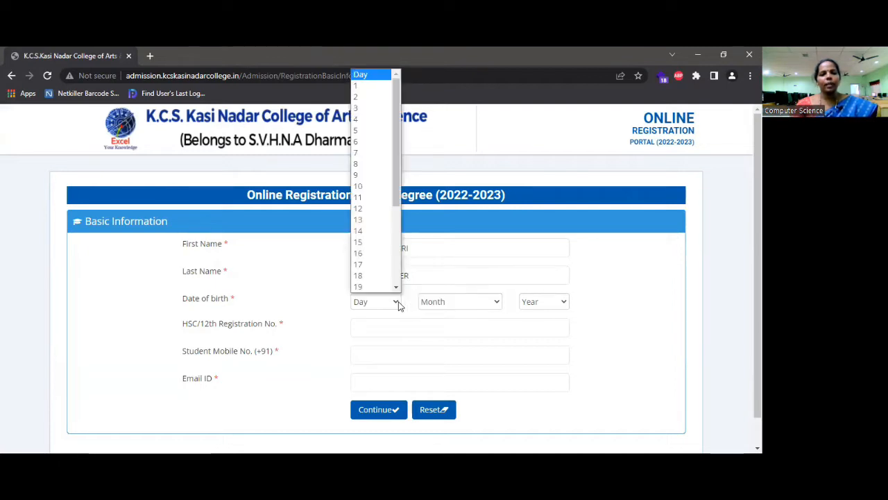
{"action": "left_click", "coordinate": [366, 108]}
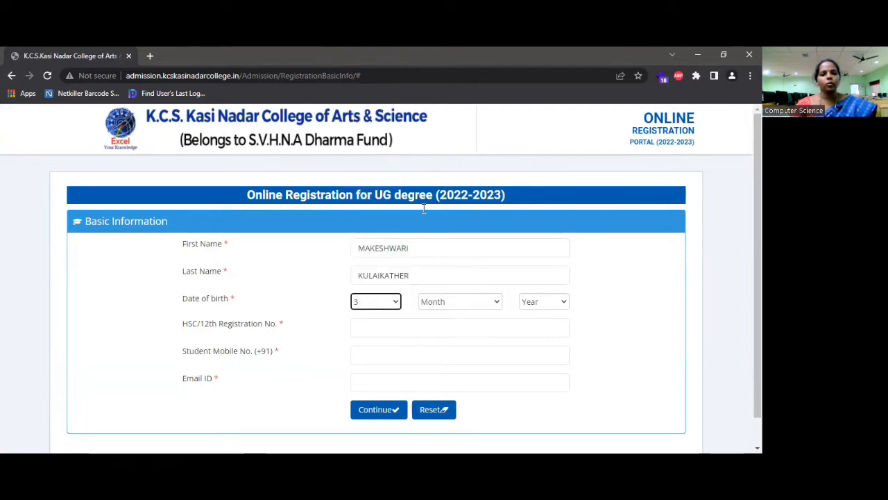
{"action": "left_click", "coordinate": [495, 305]}
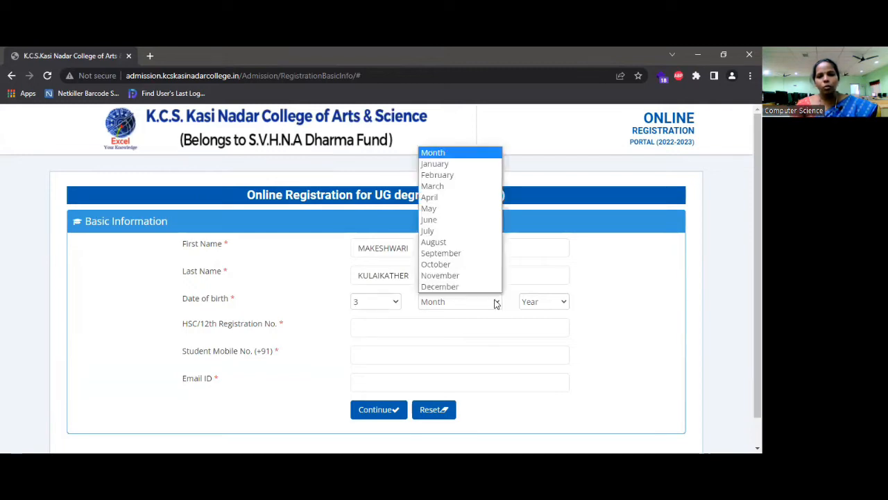
{"action": "left_click", "coordinate": [464, 208]}
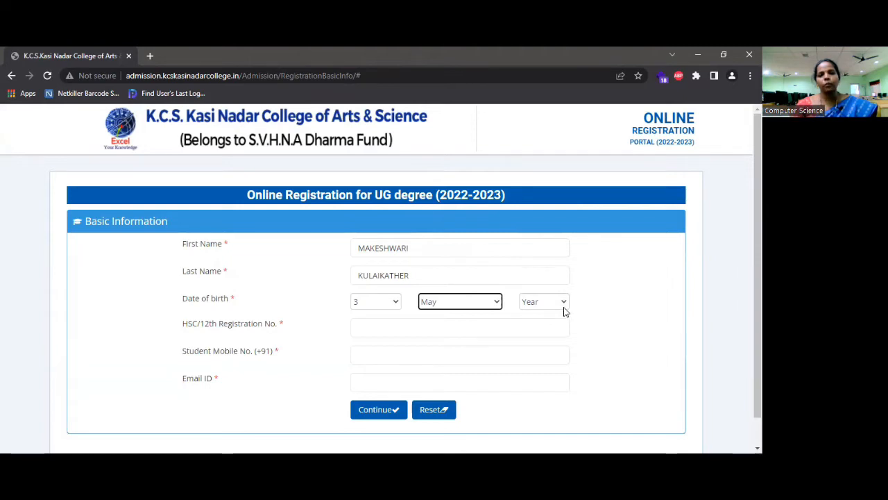
{"action": "left_click", "coordinate": [561, 308]}
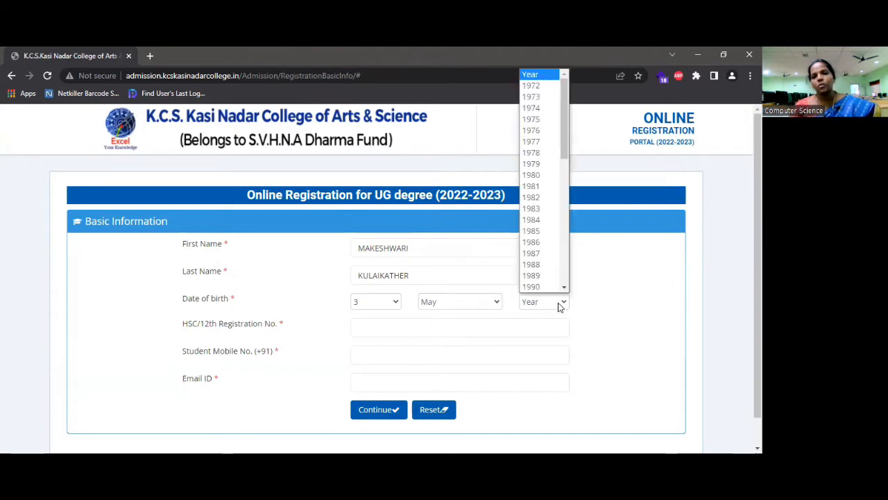
{"action": "left_click", "coordinate": [546, 254]}
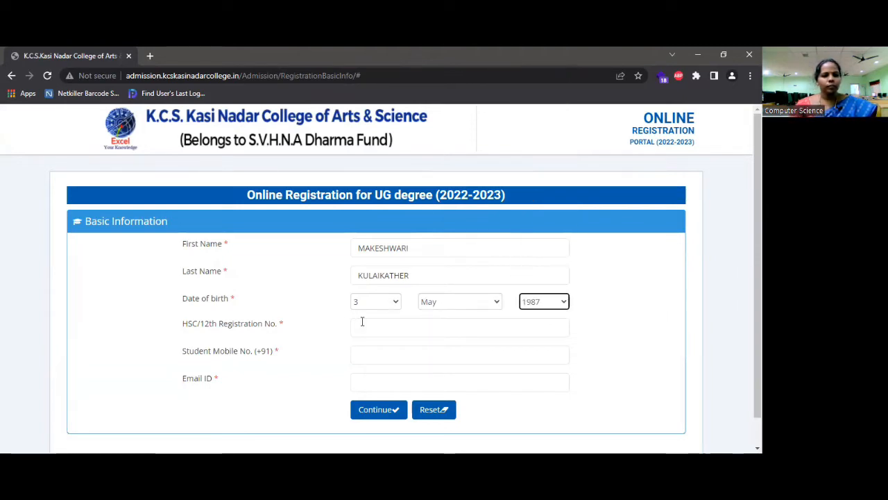
Enter the student's HSC/12th registration number and mobile number
{"action": "left_click", "coordinate": [384, 328]}
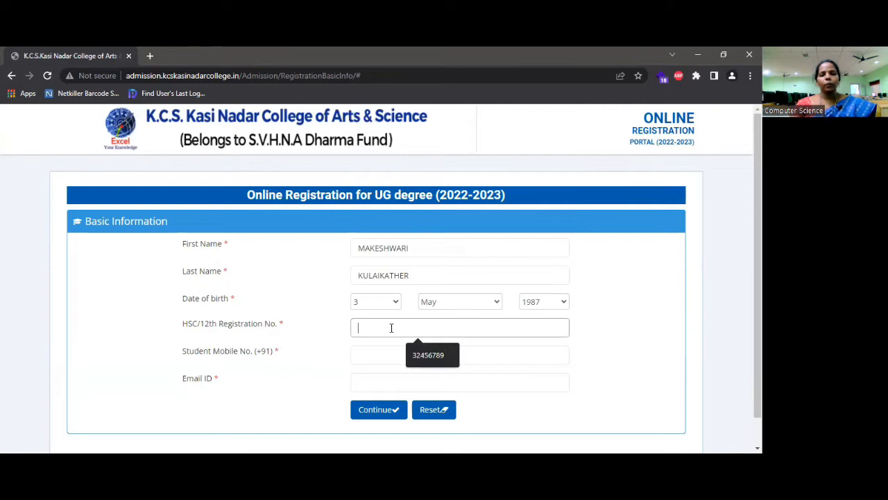
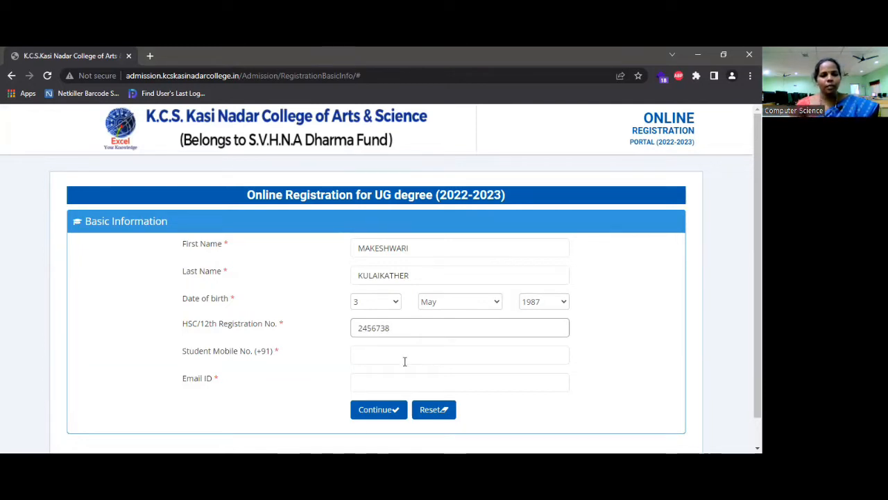
{"action": "left_click", "coordinate": [391, 353]}
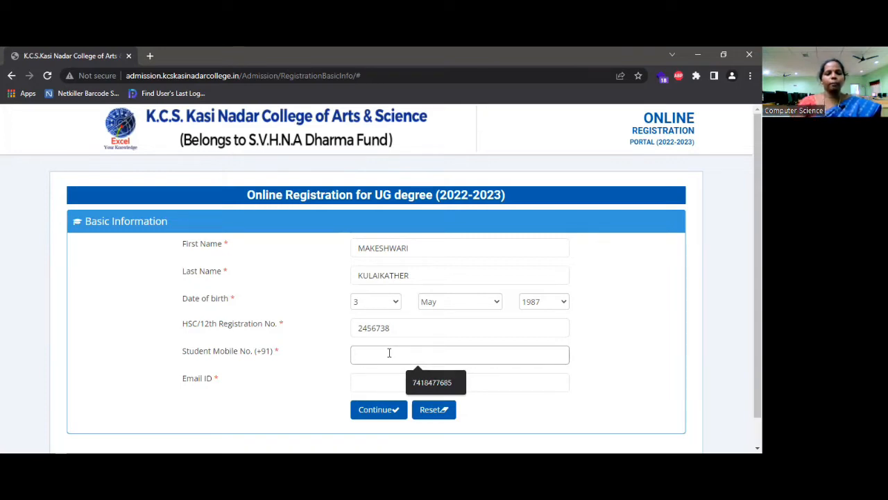
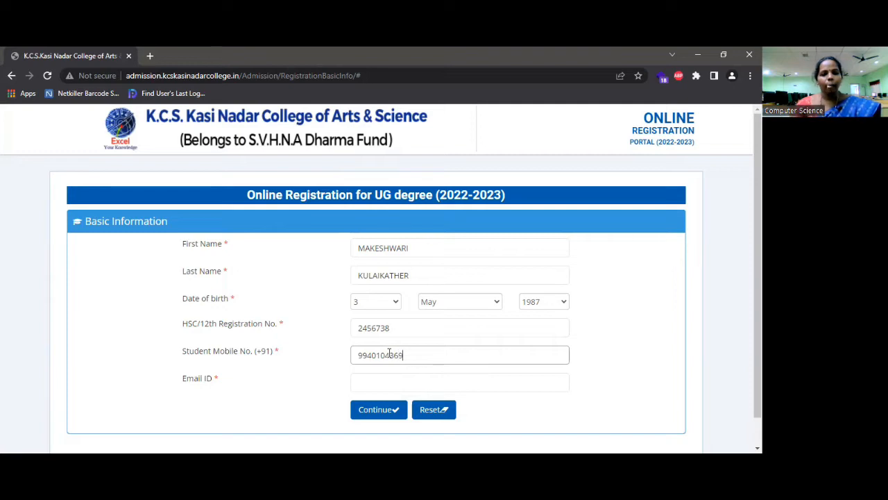
{"action": "left_click", "coordinate": [383, 381]}
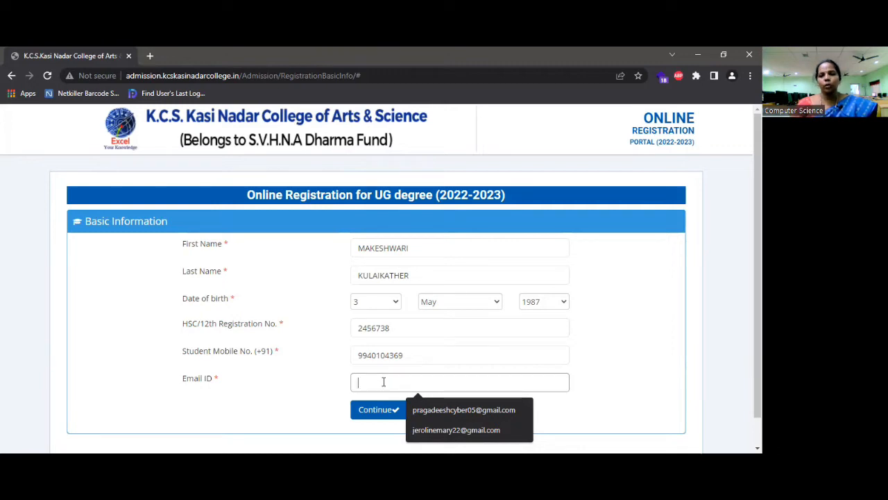
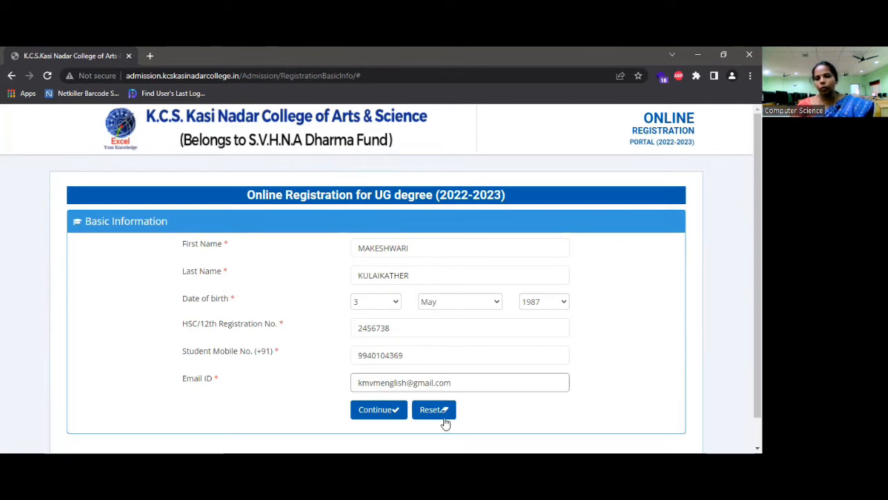
Enter the student's e-mail address and continue to the Admission Registration form
{"action": "left_click", "coordinate": [383, 413]}
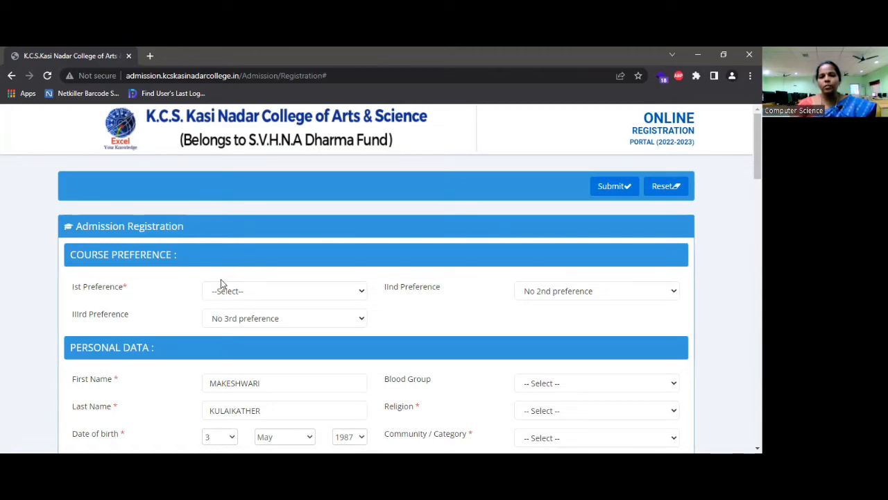
Choose course preferences: B.Com (General), B.Com (Corporate Secretaryship), then B.B.A. third
{"action": "left_click", "coordinate": [360, 297]}
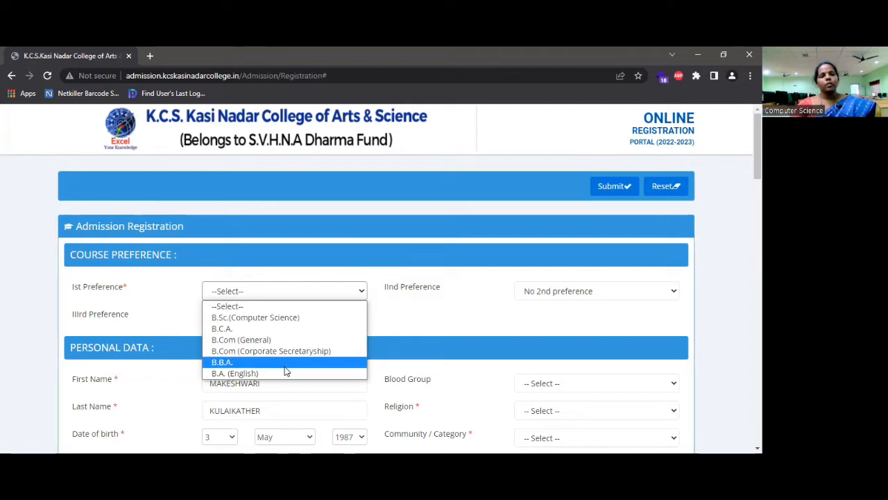
{"action": "left_click", "coordinate": [263, 340]}
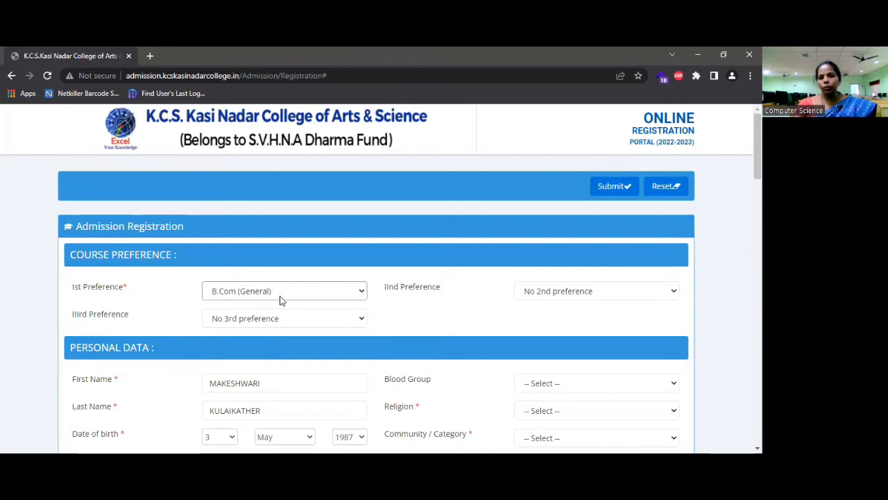
{"action": "left_click", "coordinate": [587, 297]}
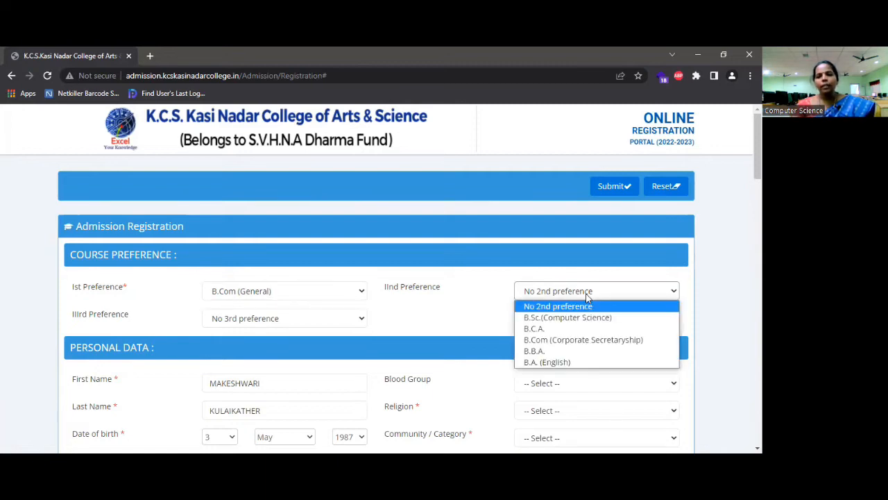
{"action": "left_click", "coordinate": [591, 339]}
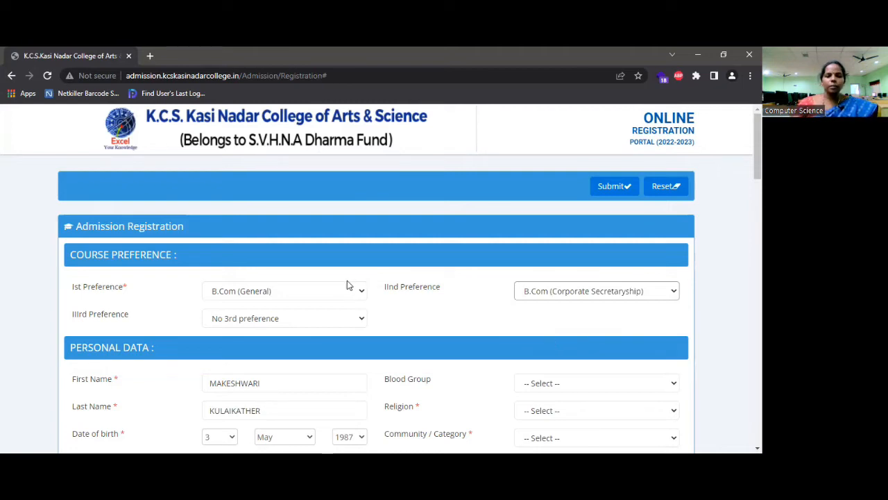
{"action": "left_click", "coordinate": [361, 321]}
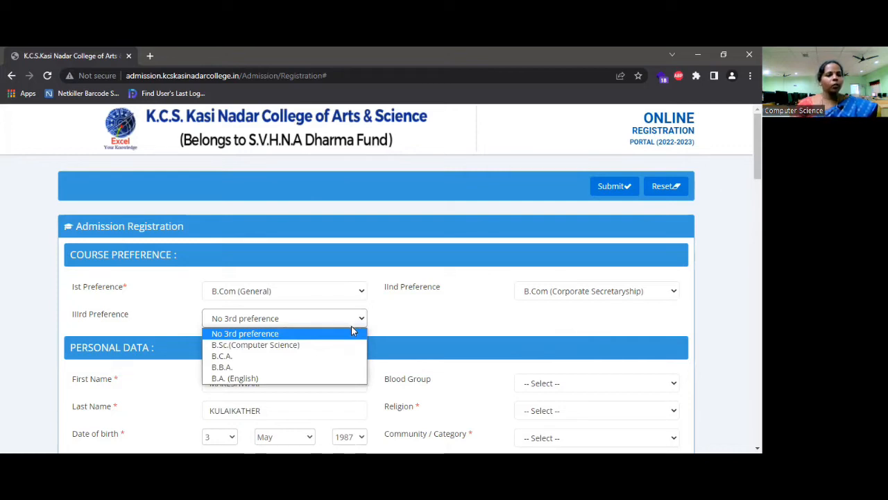
{"action": "left_click", "coordinate": [320, 367]}
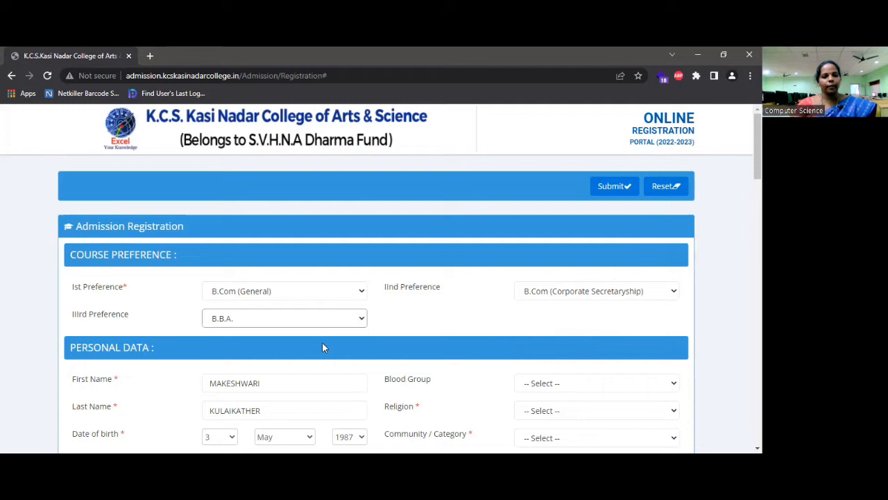
Select Female as the gender and leave the nationality as Indian
{"action": "scroll", "coordinate": [323, 337], "scroll_direction": "down", "scroll_amount": 1}
{"action": "scroll", "coordinate": [317, 333], "scroll_direction": "down", "scroll_amount": 2}
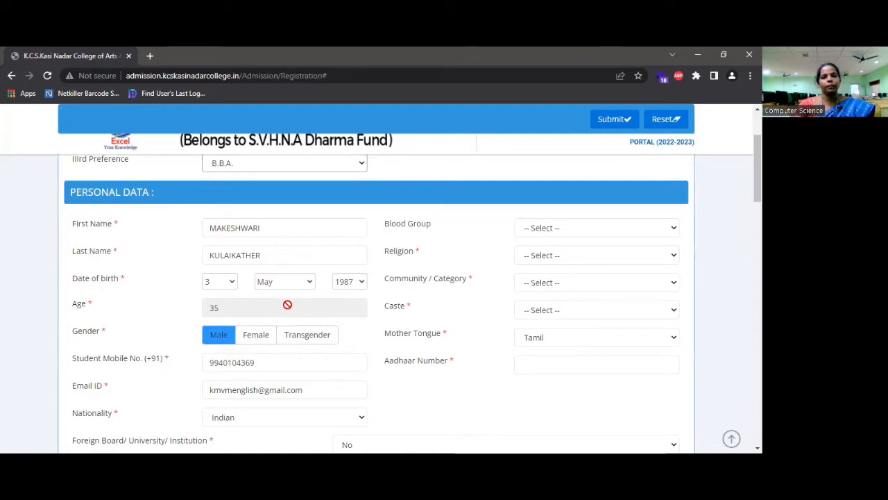
{"action": "left_click", "coordinate": [253, 340]}
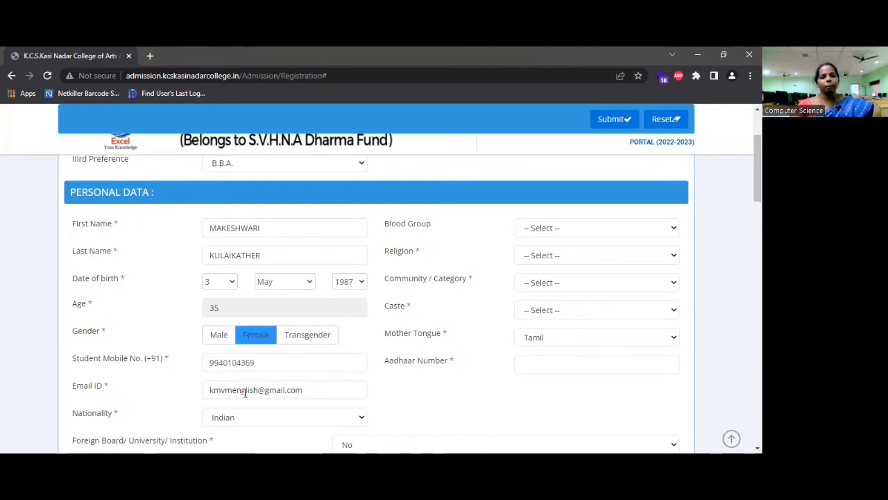
{"action": "scroll", "coordinate": [281, 399], "scroll_direction": "down", "scroll_amount": 1}
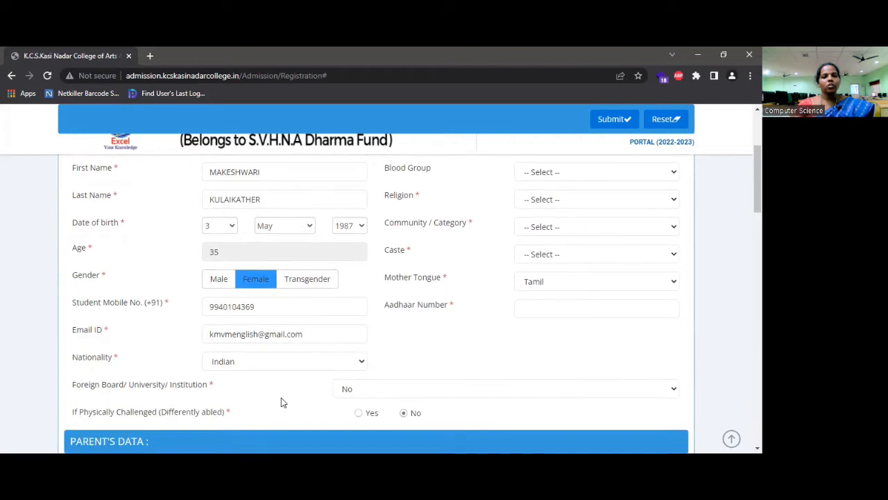
{"action": "left_click", "coordinate": [355, 368]}
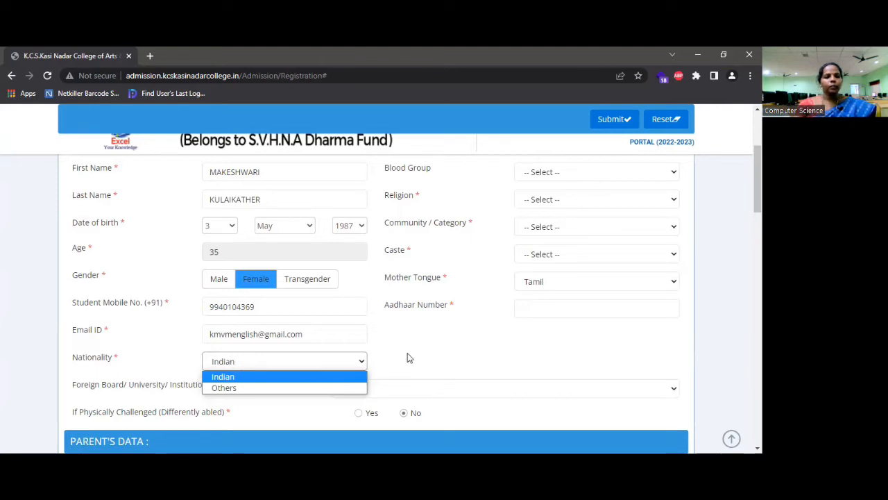
{"action": "scroll", "coordinate": [417, 353], "scroll_direction": "up", "scroll_amount": 1}
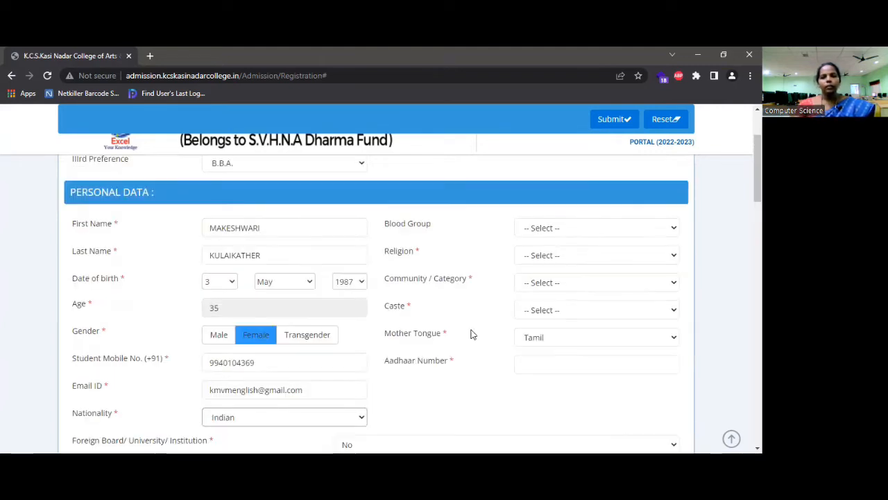
{"action": "left_click", "coordinate": [599, 230]}
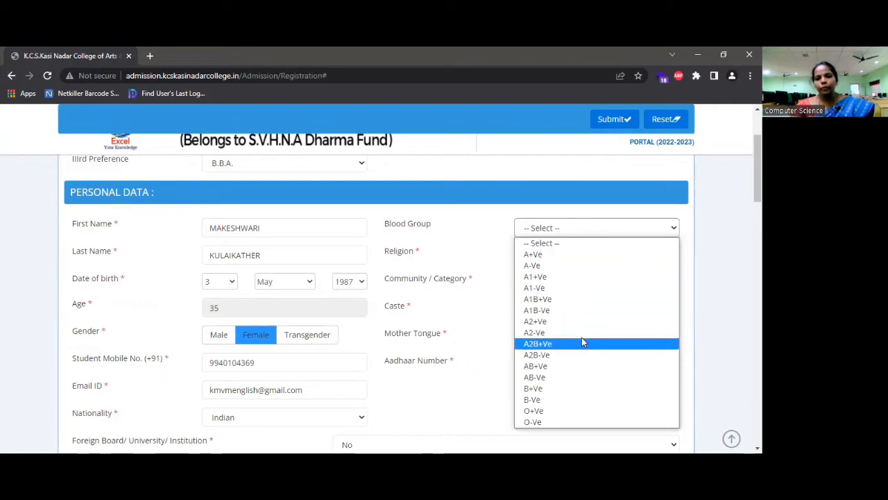
Set blood group B+Ve, religion Hindu, community BC and caste NADAR
{"action": "left_click", "coordinate": [539, 390]}
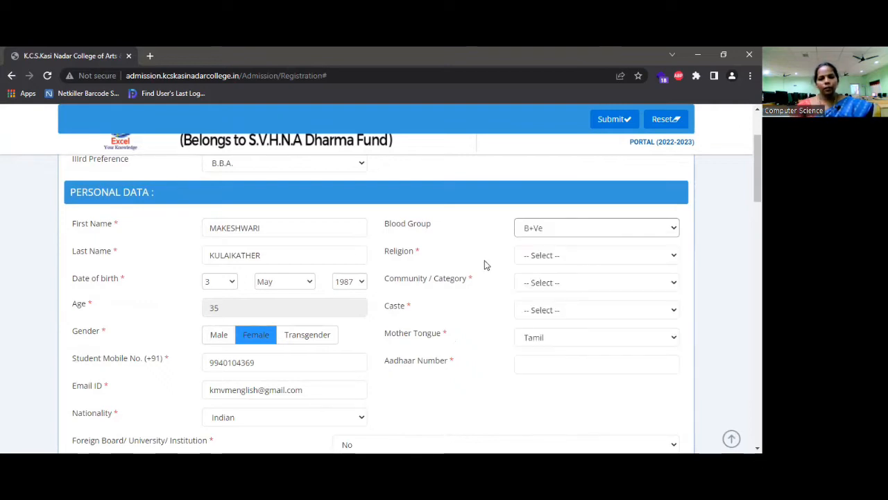
{"action": "left_click", "coordinate": [564, 256]}
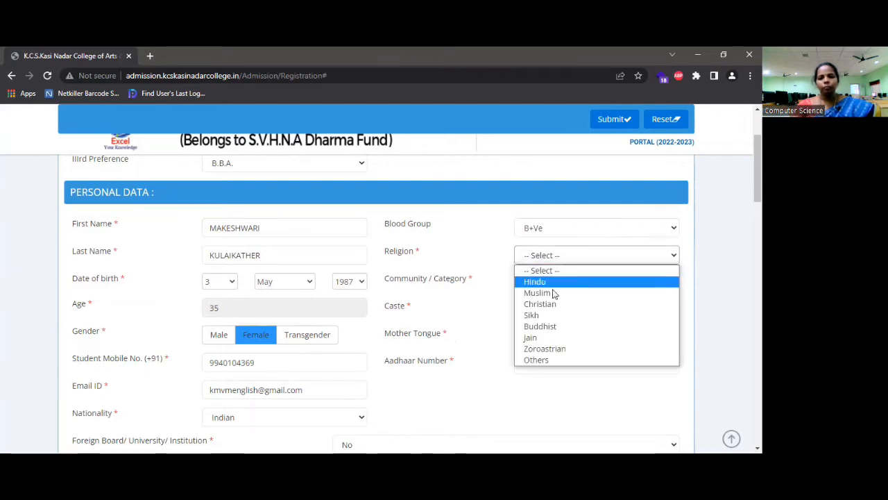
{"action": "left_click", "coordinate": [554, 284]}
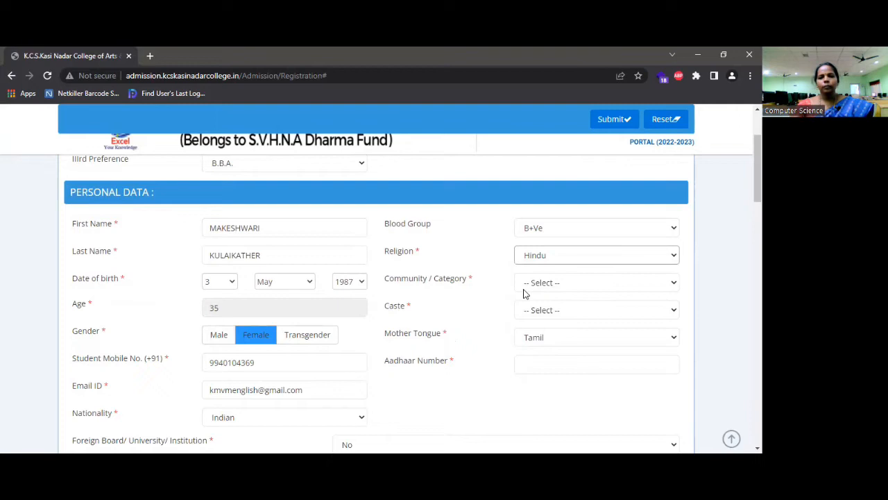
{"action": "left_click", "coordinate": [561, 289]}
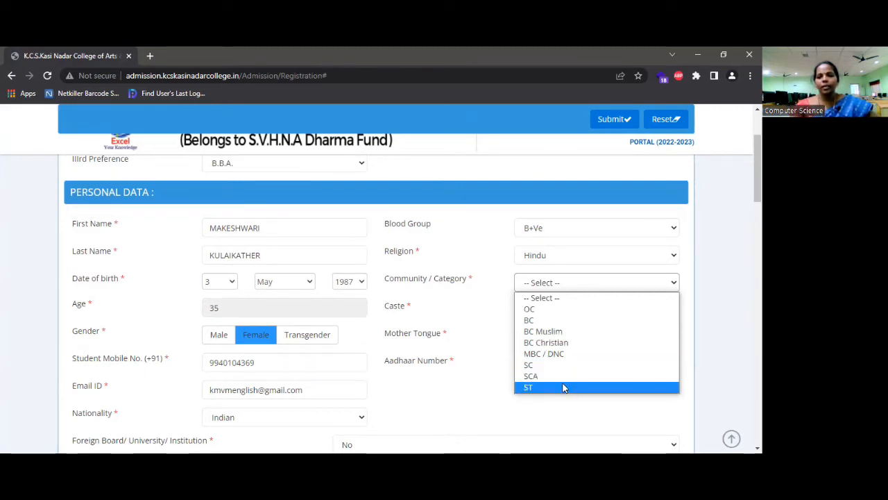
{"action": "left_click", "coordinate": [553, 324]}
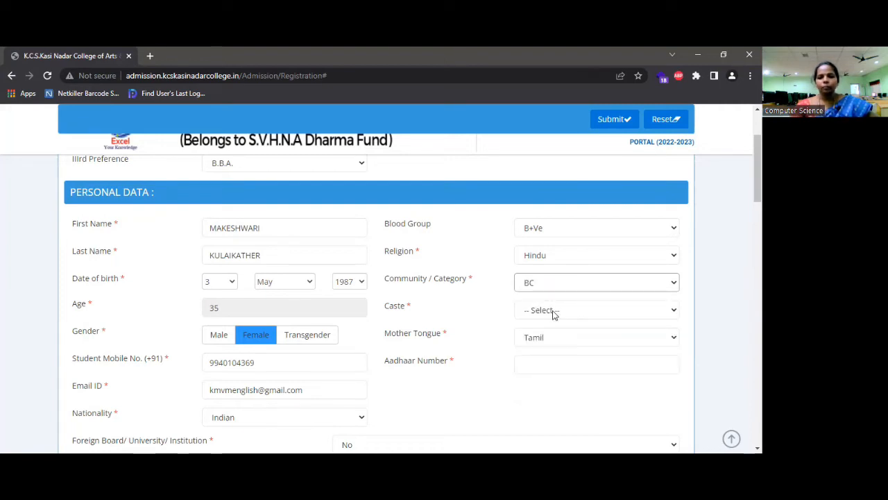
{"action": "left_click", "coordinate": [555, 315]}
{"action": "left_click", "coordinate": [556, 295]}
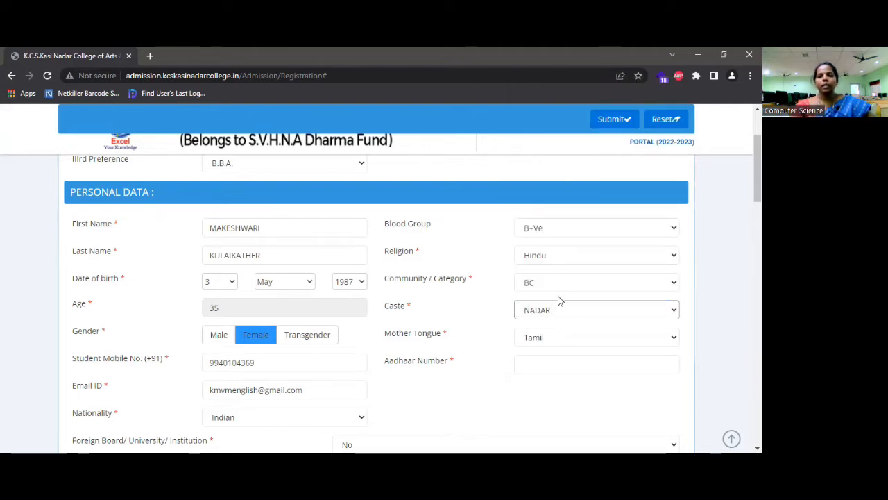
Keep Tamil as the mother tongue and enter the student's Aadhaar number
{"action": "left_click", "coordinate": [563, 342]}
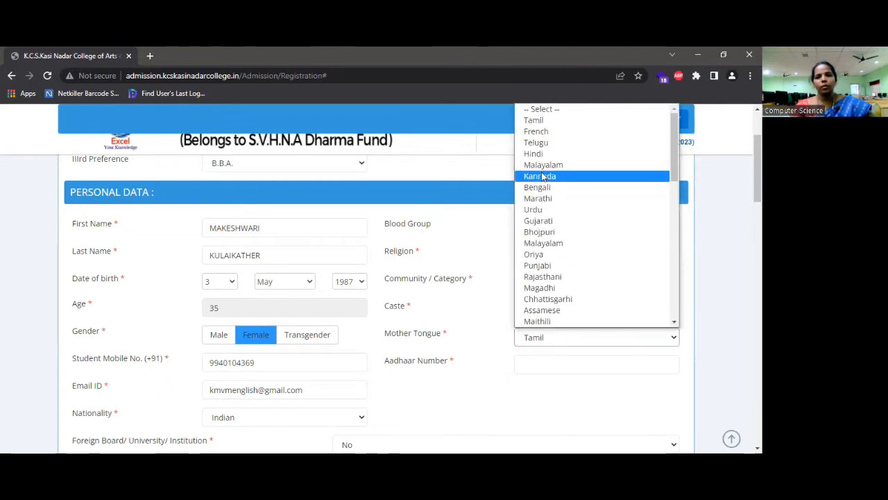
{"action": "left_click", "coordinate": [548, 123]}
{"action": "left_click", "coordinate": [533, 364]}
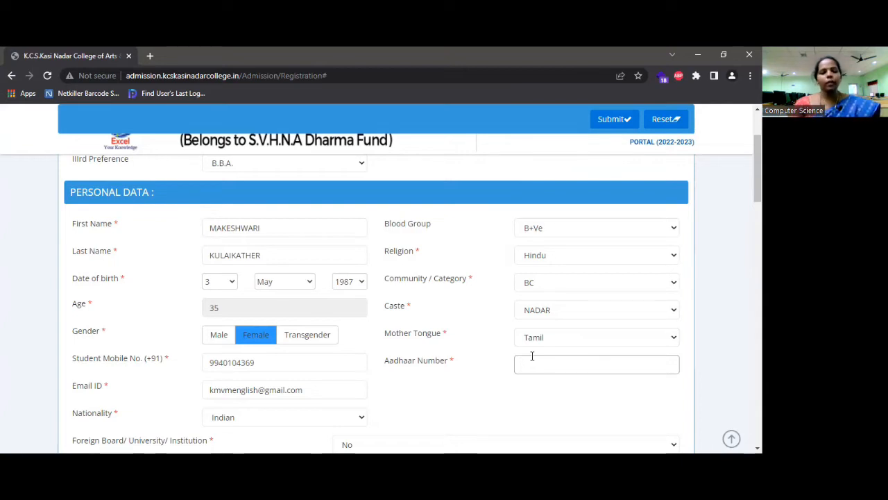
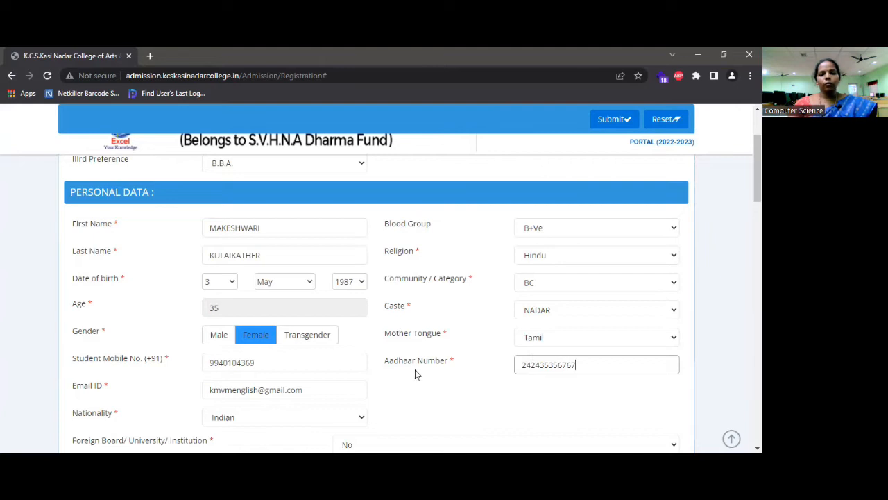
{"action": "scroll", "coordinate": [419, 374], "scroll_direction": "down", "scroll_amount": 1}
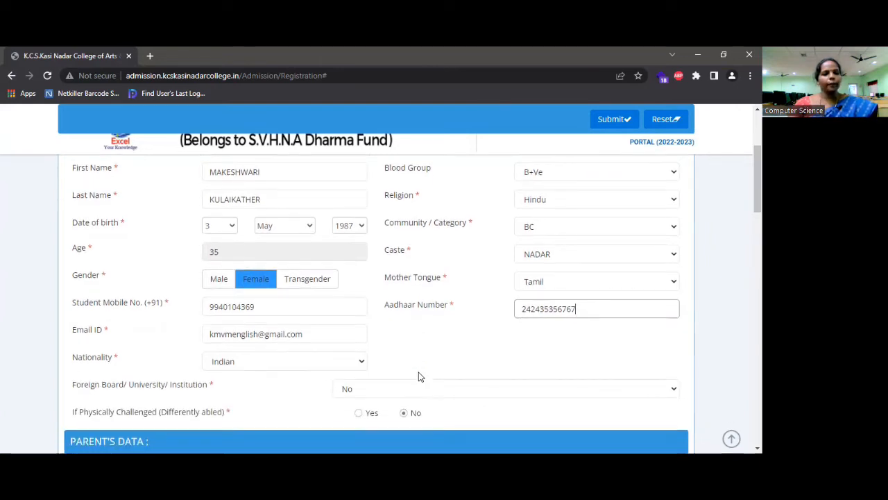
{"action": "scroll", "coordinate": [356, 356], "scroll_direction": "down", "scroll_amount": 1}
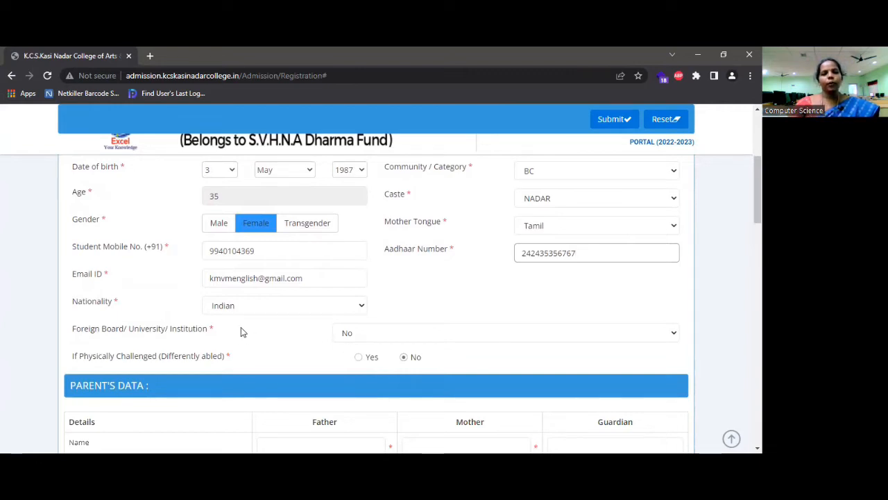
Keep Foreign Board as No and mark the student as physically challenged (Yes)
{"action": "left_click", "coordinate": [249, 328]}
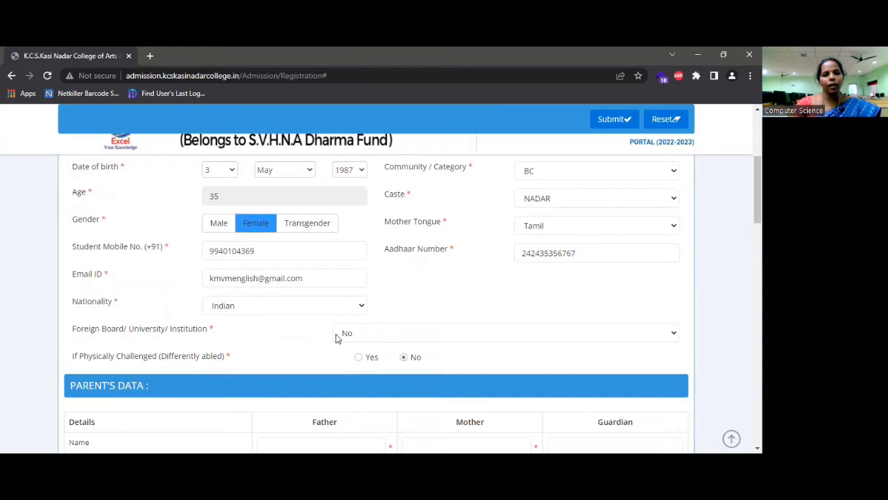
{"action": "left_click", "coordinate": [358, 334]}
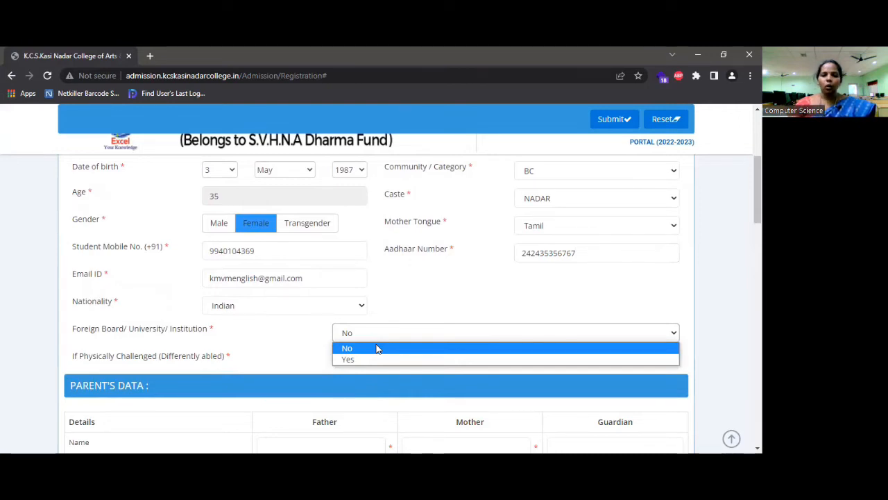
{"action": "left_click", "coordinate": [377, 348]}
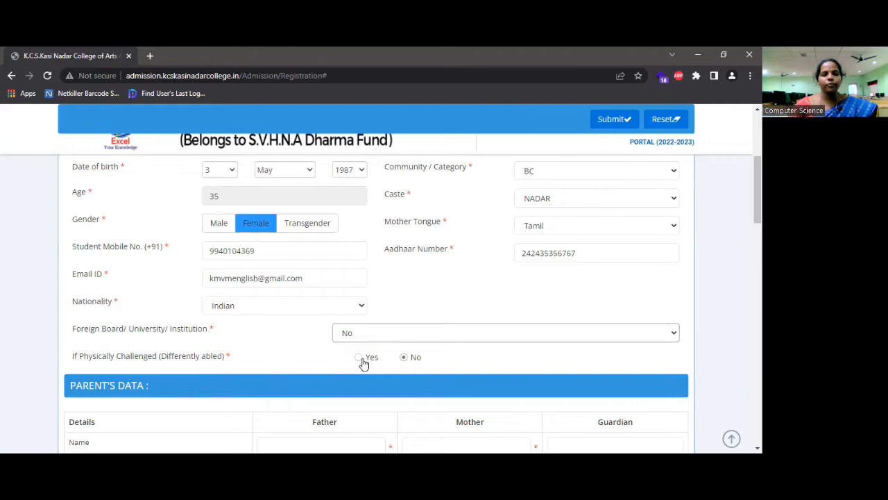
{"action": "left_click", "coordinate": [407, 362]}
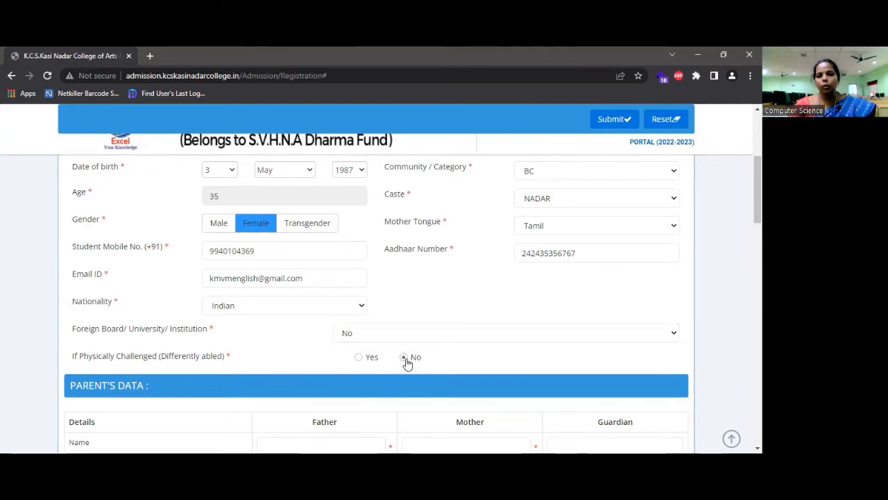
{"action": "left_click", "coordinate": [359, 362]}
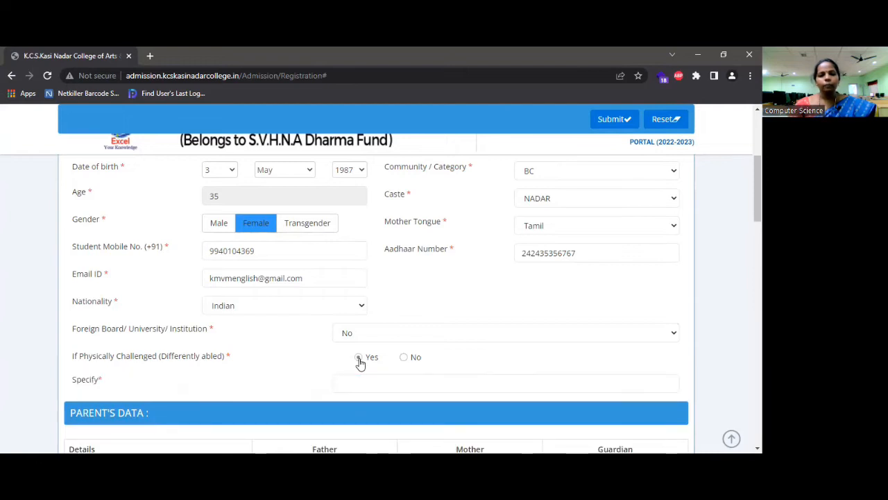
Describe the physical challenge as disability in hand with 60% in the Specify field
{"action": "scroll", "coordinate": [360, 362], "scroll_direction": "down", "scroll_amount": 1}
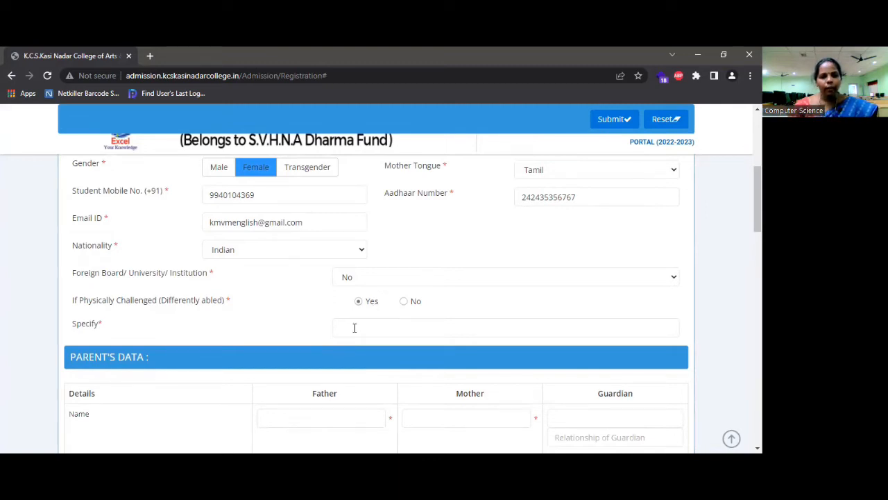
{"action": "scroll", "coordinate": [354, 327], "scroll_direction": "down", "scroll_amount": 1}
{"action": "left_click", "coordinate": [362, 269]}
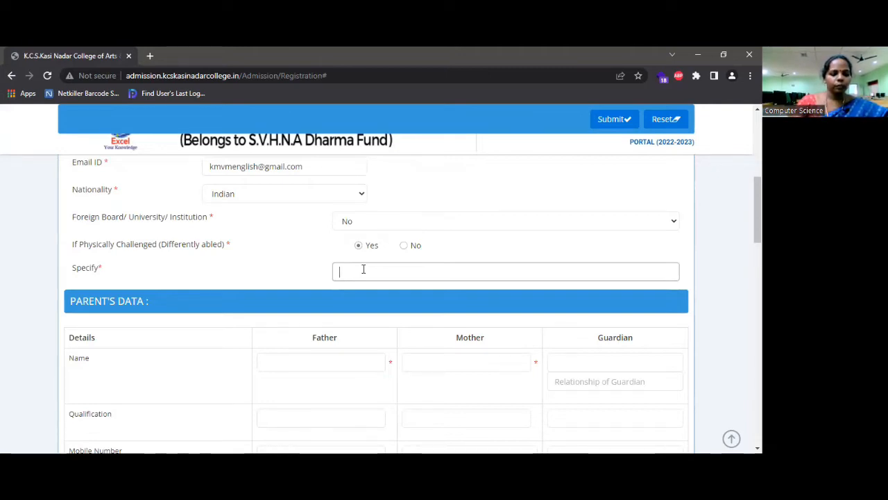
{"action": "type", "text": "disab"}
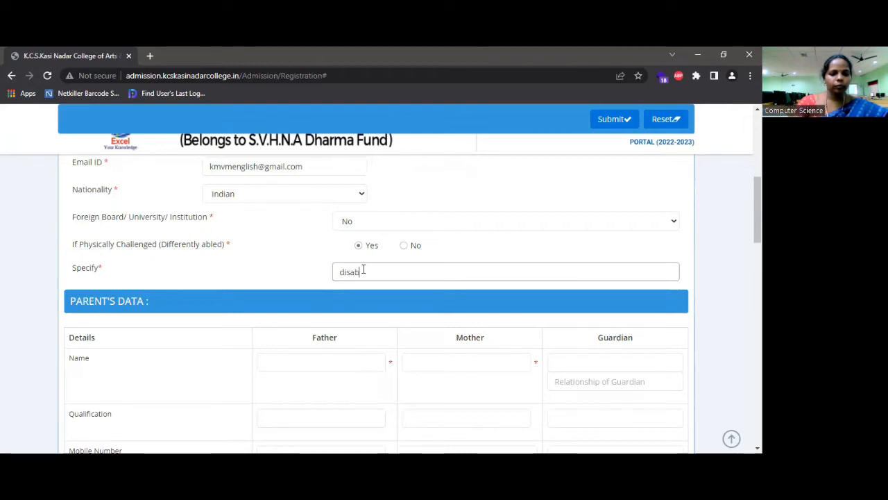
{"action": "type", "text": "l"}
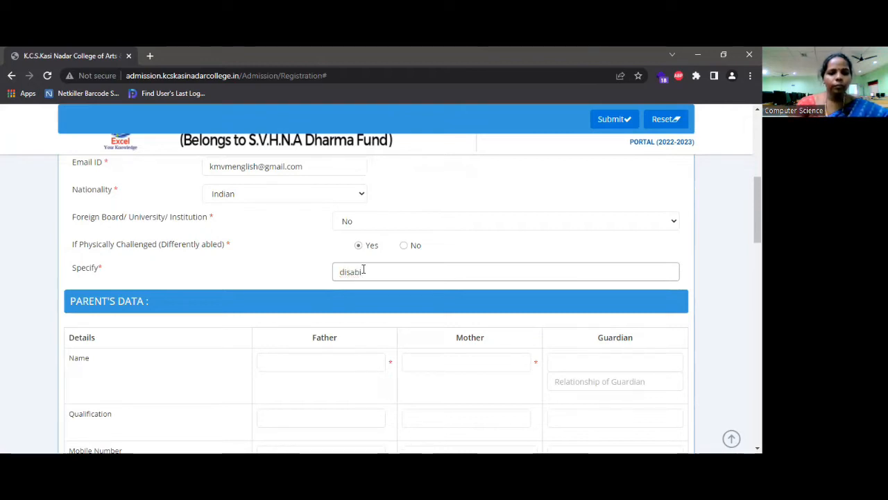
{"action": "key", "text": "BackSpace"}
{"action": "type", "text": "ility"}
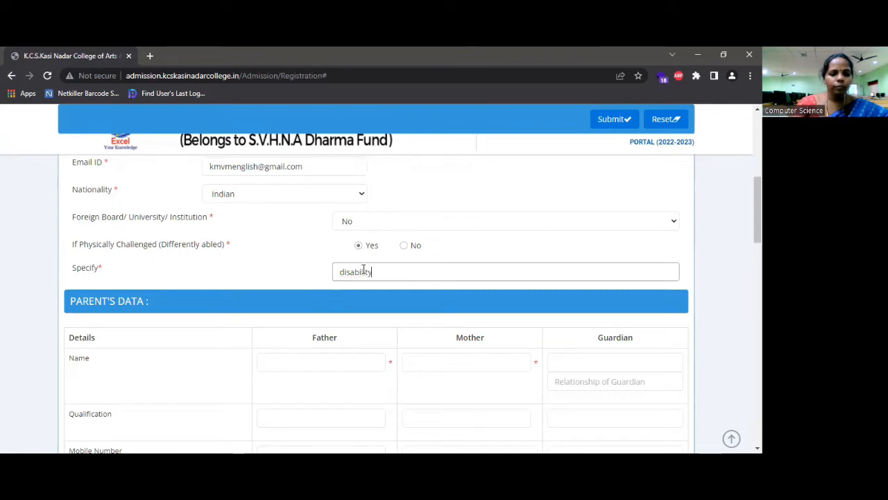
{"action": "type", "text": " in h"}
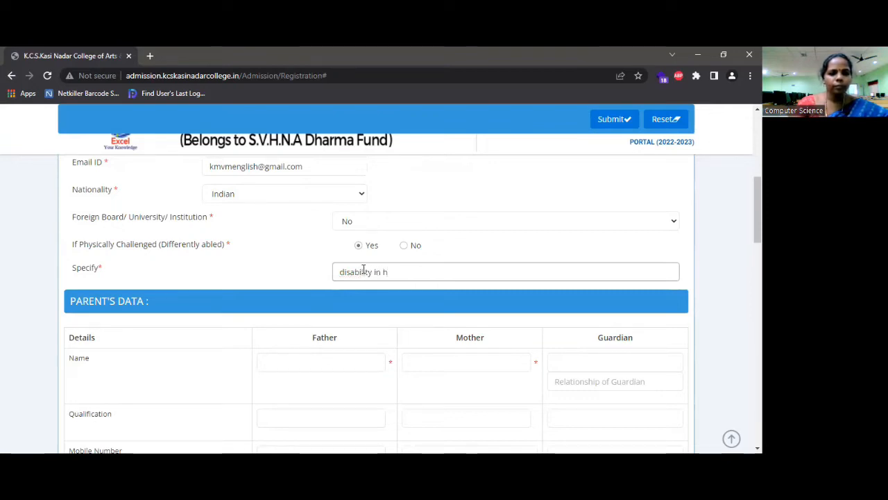
{"action": "type", "text": "and"}
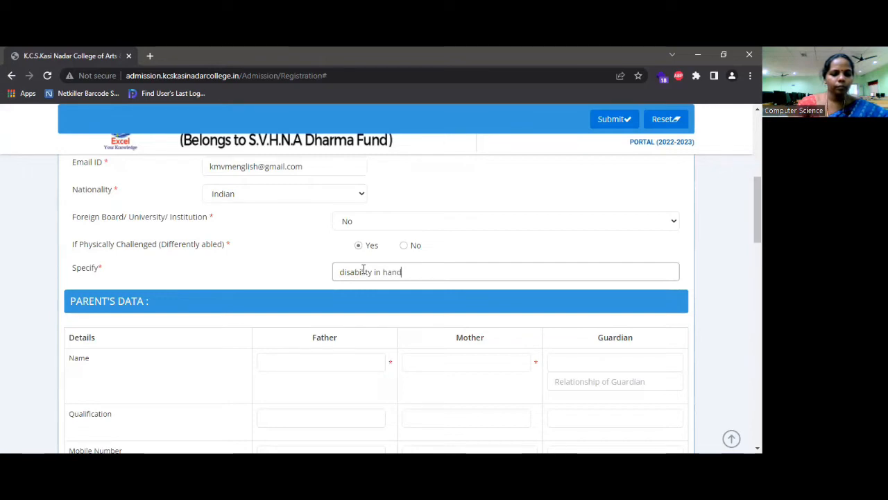
{"action": "type", "text": " with"}
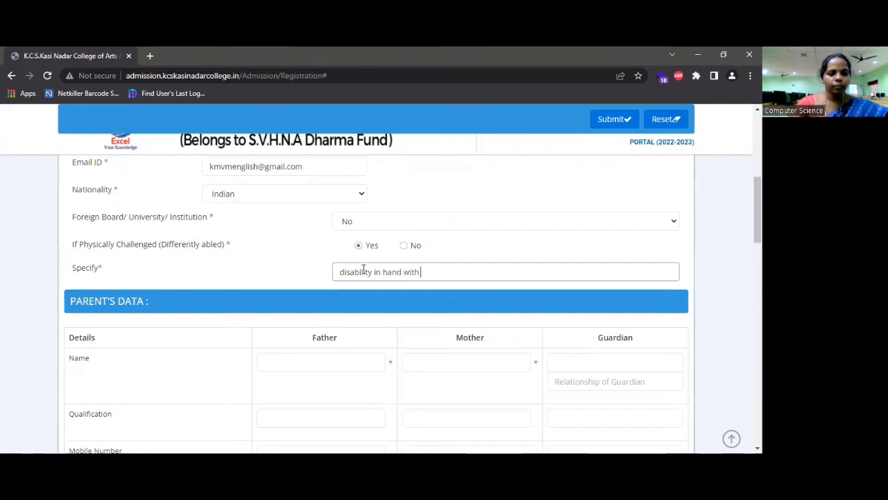
{"action": "type", "text": " e0"}
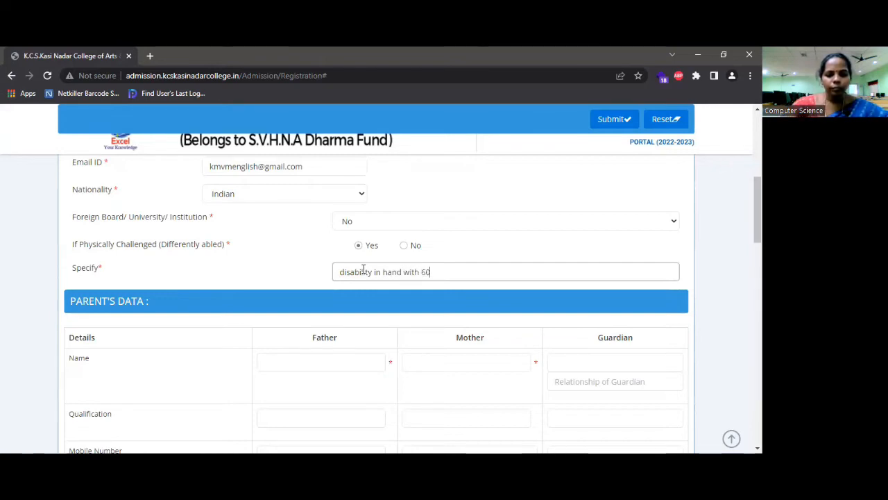
{"action": "type", "text": "%"}
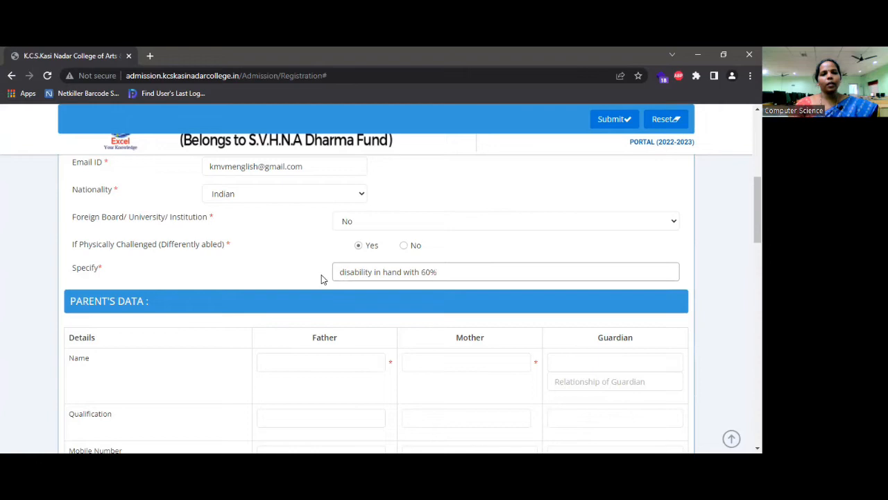
{"action": "scroll", "coordinate": [321, 278], "scroll_direction": "up", "scroll_amount": 2}
{"action": "scroll", "coordinate": [322, 274], "scroll_direction": "up", "scroll_amount": 2}
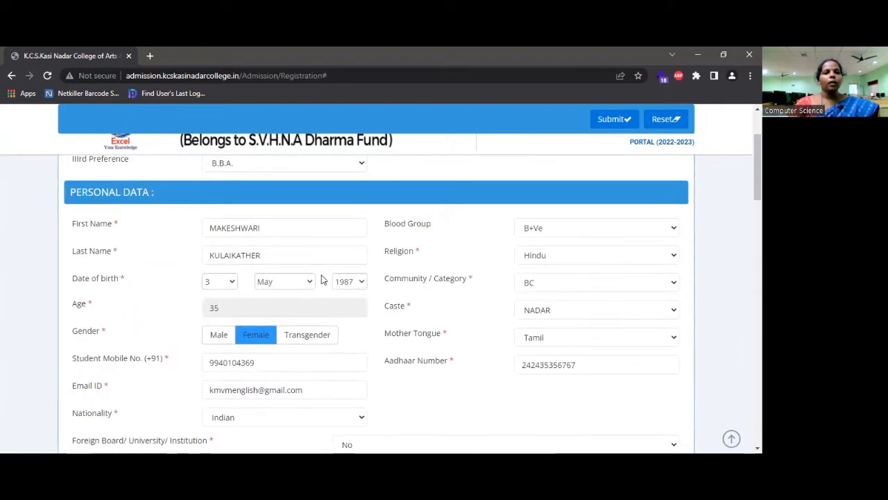
{"action": "scroll", "coordinate": [321, 278], "scroll_direction": "up", "scroll_amount": 2}
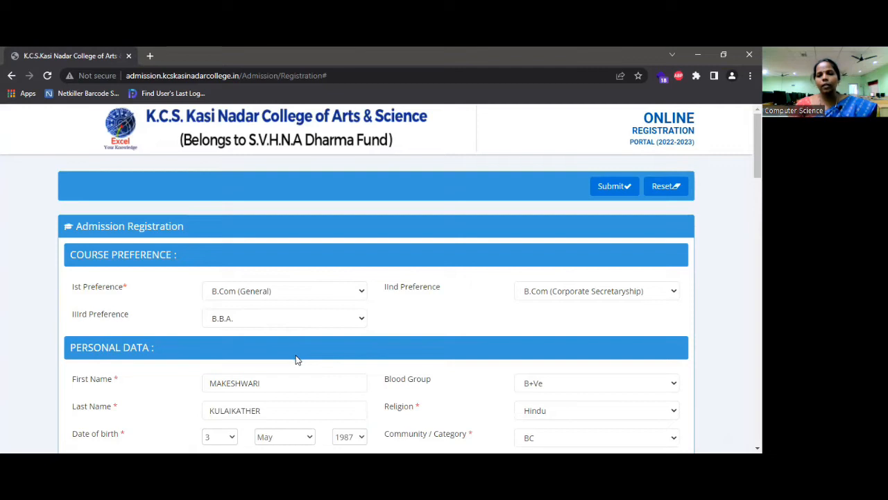
{"action": "scroll", "coordinate": [295, 360], "scroll_direction": "down", "scroll_amount": 1}
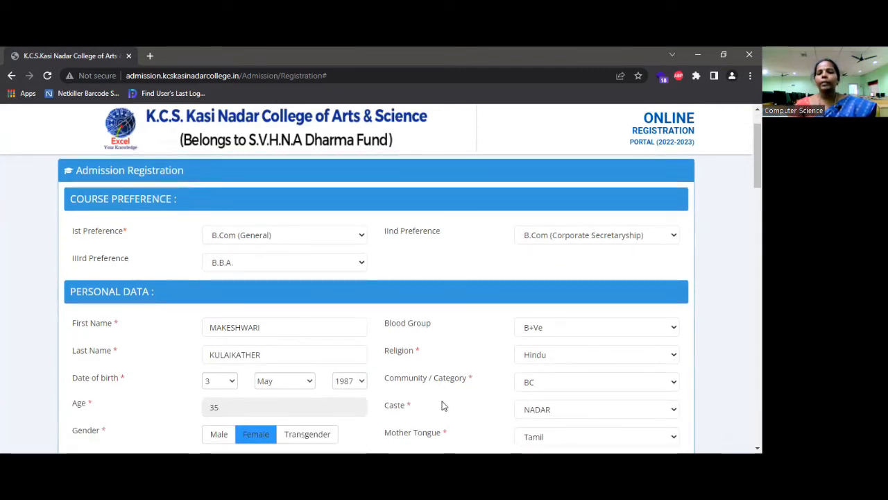
{"action": "scroll", "coordinate": [444, 406], "scroll_direction": "down", "scroll_amount": 2}
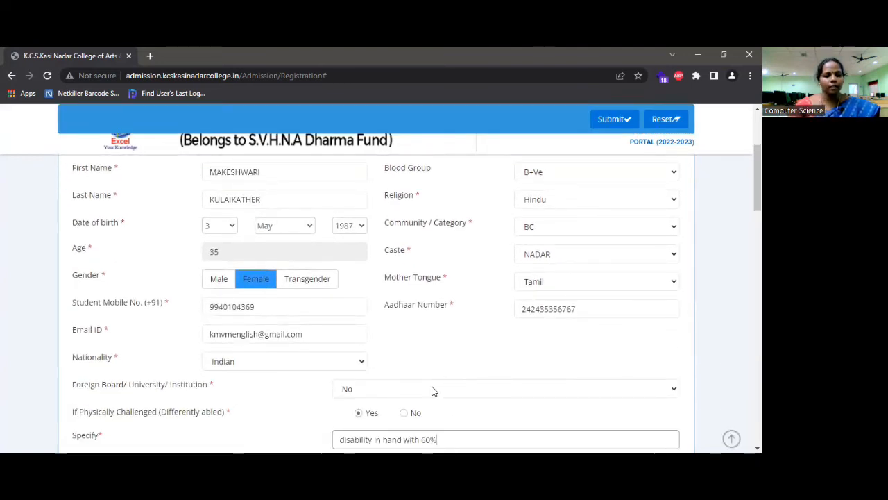
{"action": "scroll", "coordinate": [431, 389], "scroll_direction": "down", "scroll_amount": 2}
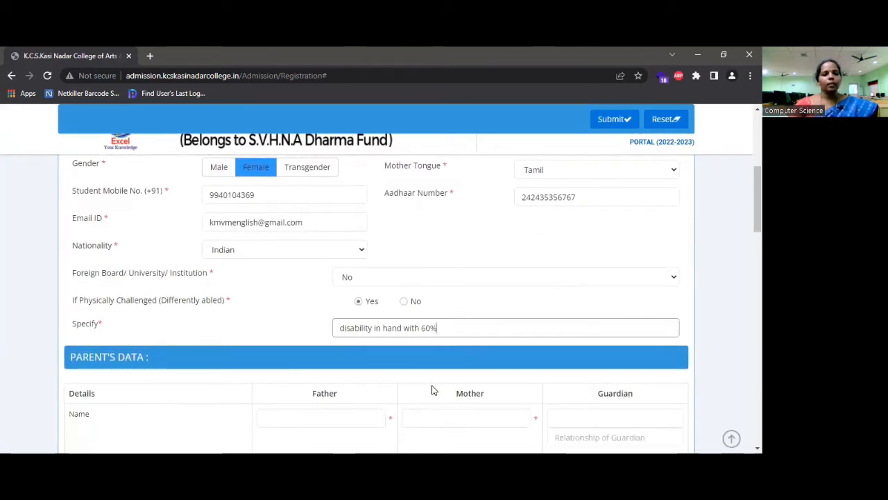
{"action": "scroll", "coordinate": [432, 390], "scroll_direction": "down", "scroll_amount": 1}
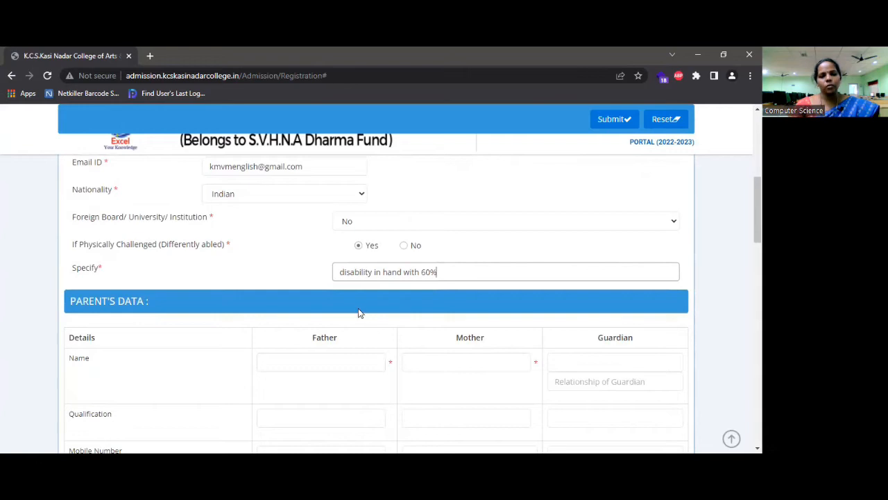
{"action": "scroll", "coordinate": [358, 311], "scroll_direction": "down", "scroll_amount": 1}
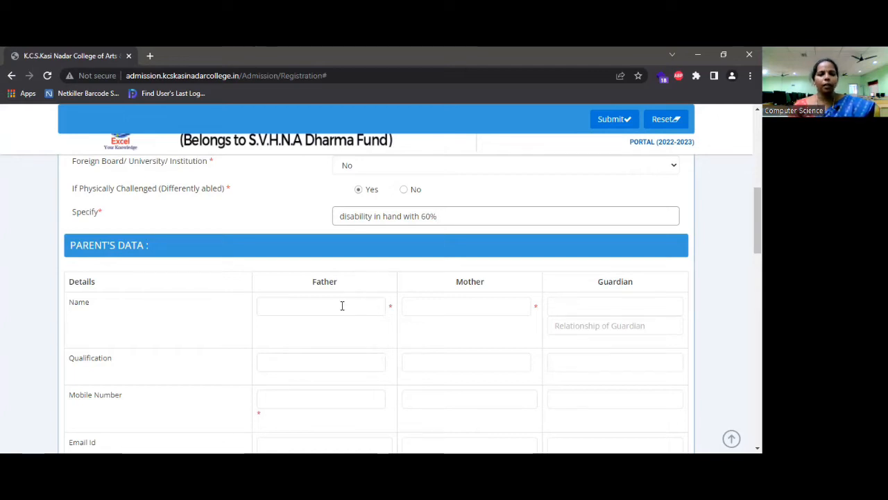
Enter the father's name and the mother's name in the Parent's Data section
{"action": "left_click", "coordinate": [322, 305]}
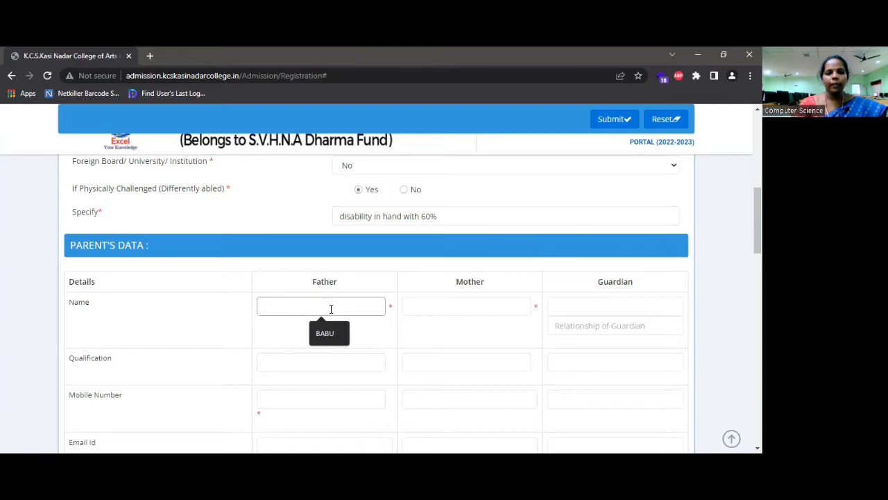
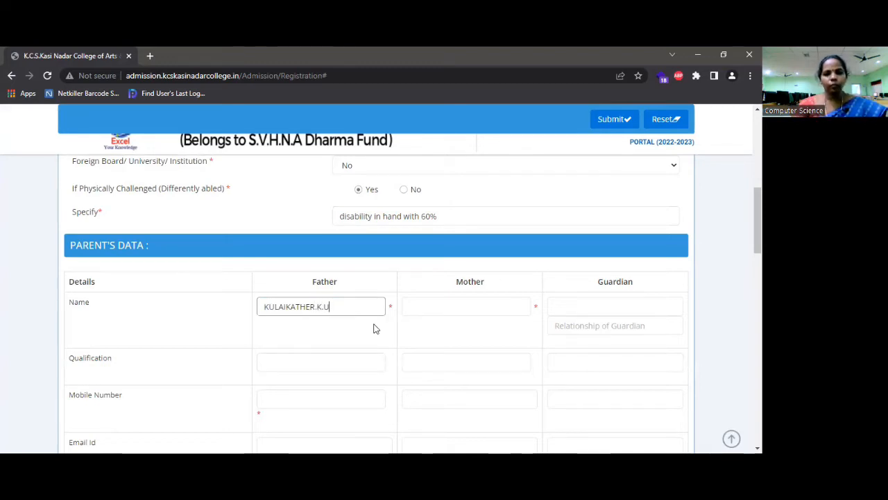
{"action": "left_click", "coordinate": [434, 306]}
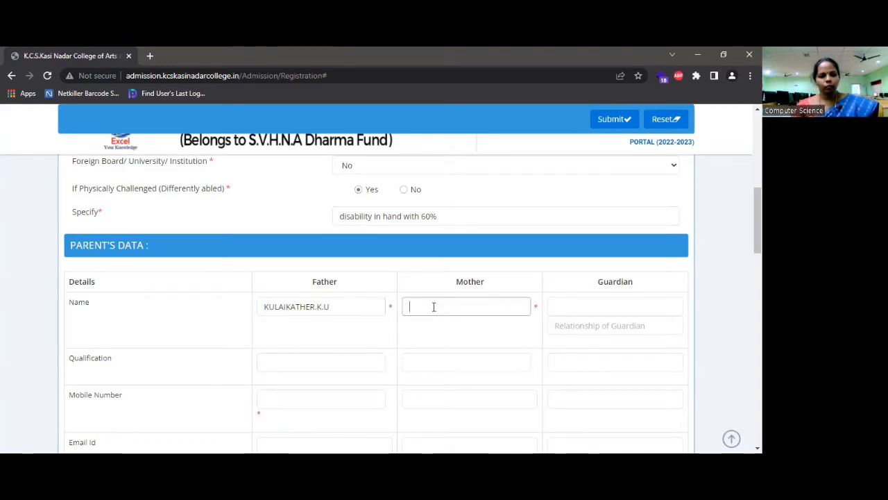
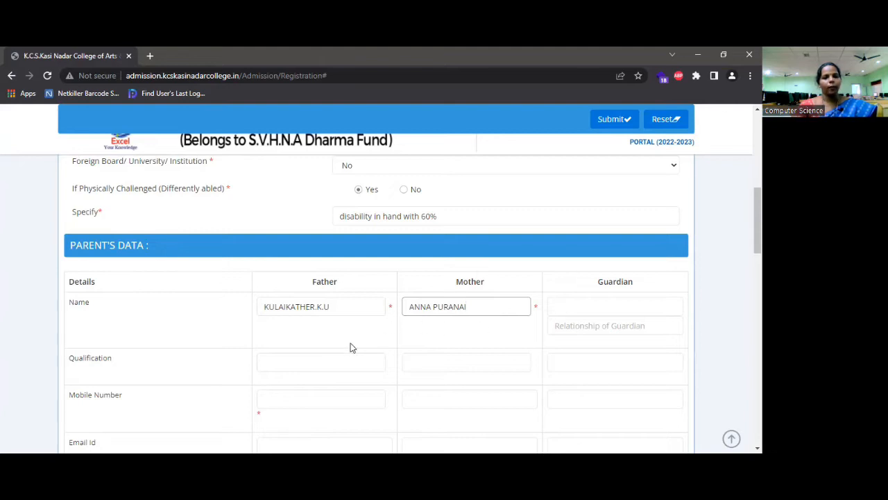
Type 'school' as both the father's and the mother's qualification
{"action": "left_click", "coordinate": [294, 358]}
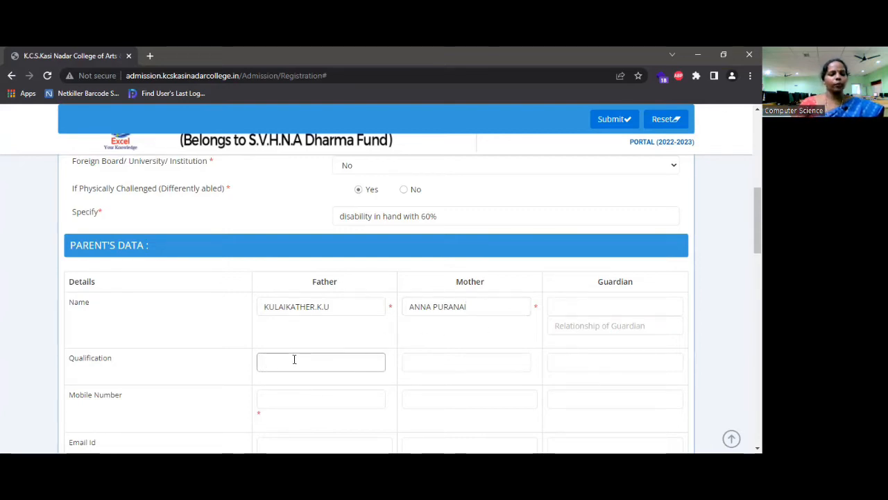
{"action": "type", "text": "school"}
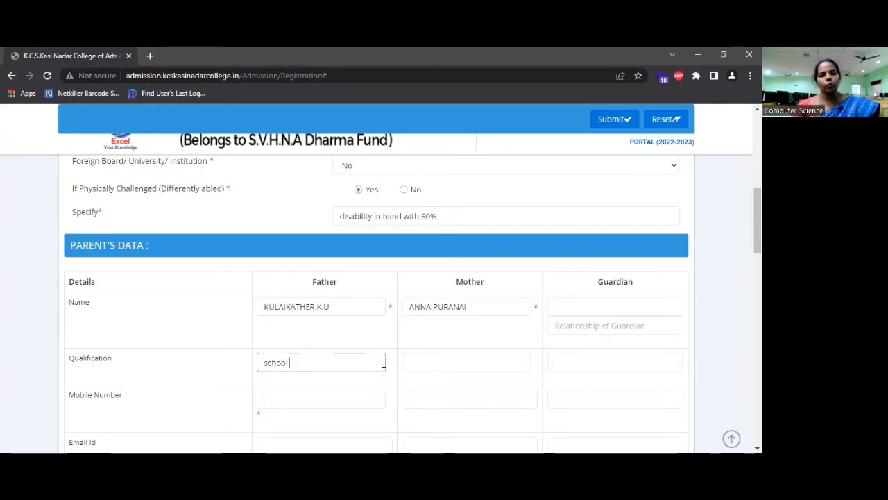
{"action": "left_click", "coordinate": [432, 363]}
{"action": "type", "text": "s"}
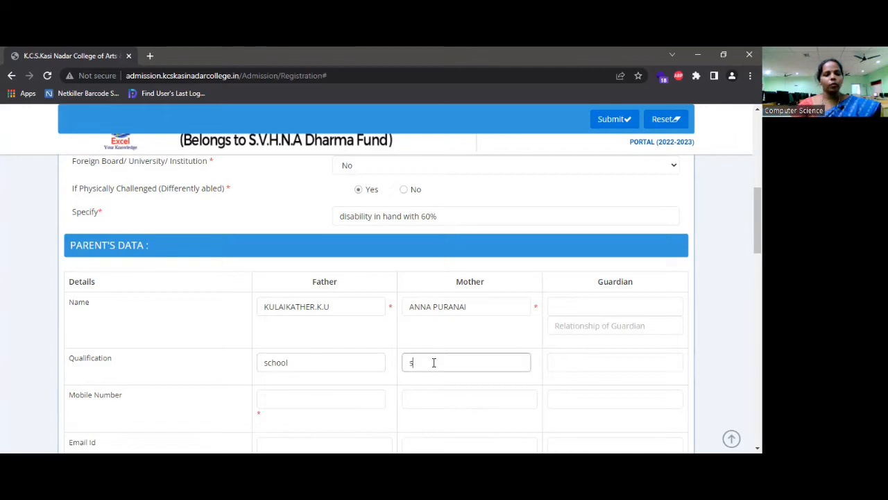
{"action": "type", "text": "chool"}
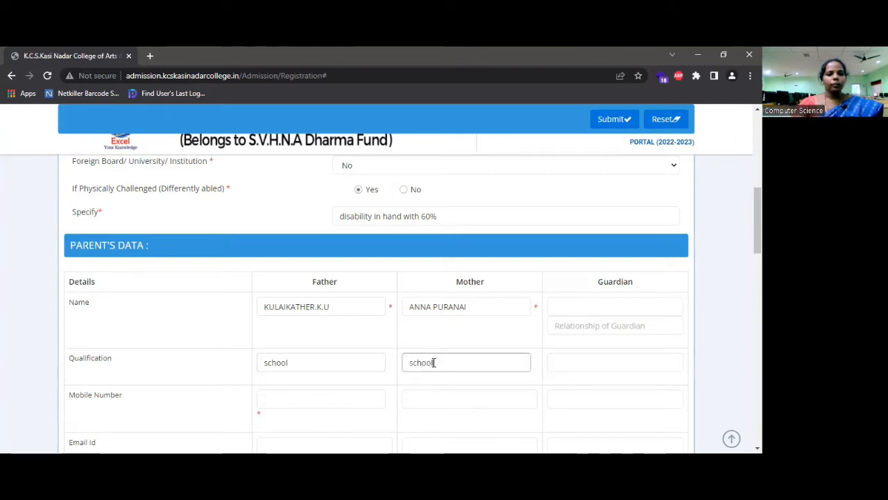
{"action": "left_click", "coordinate": [324, 400]}
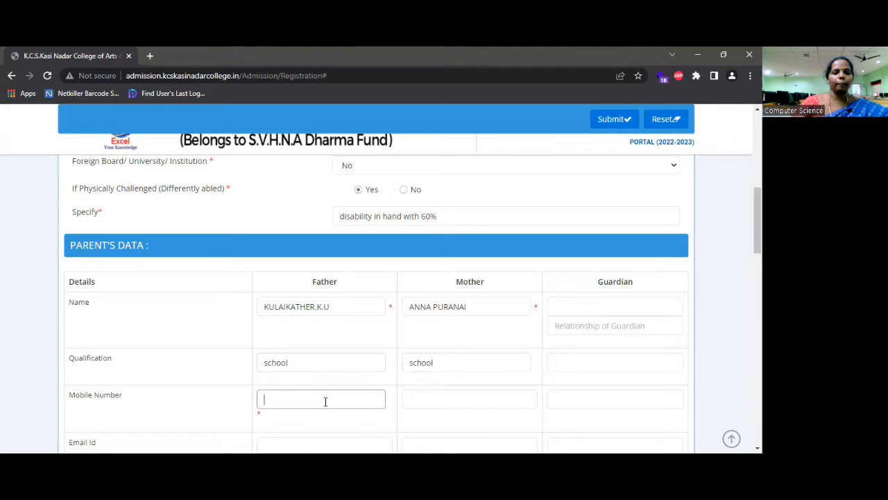
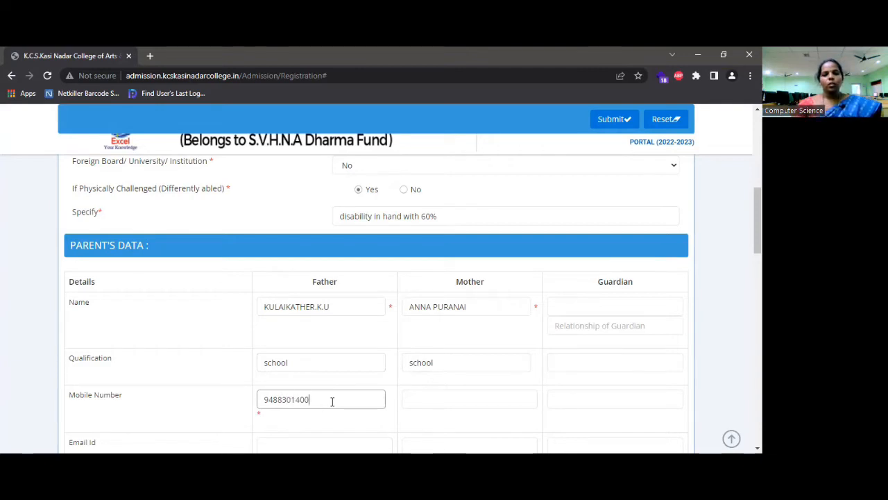
Enter the father's and the mother's mobile numbers in the Parent's Data section
{"action": "scroll", "coordinate": [331, 400], "scroll_direction": "down", "scroll_amount": 1}
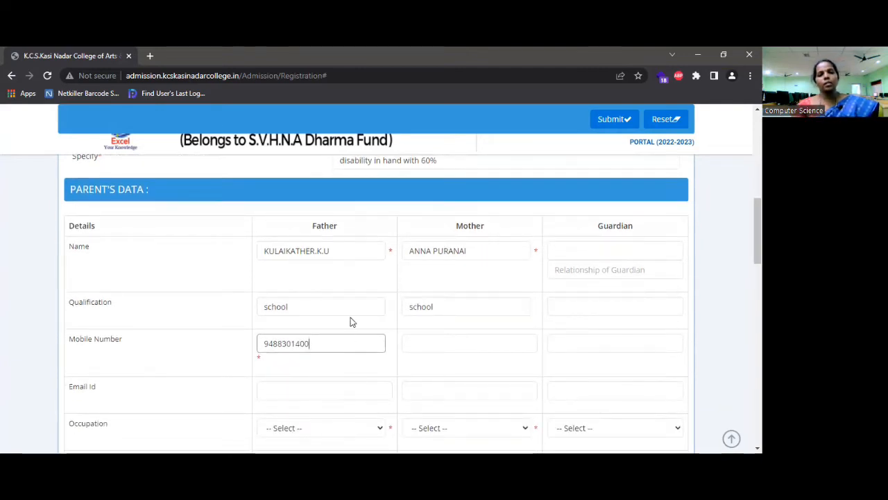
{"action": "left_click", "coordinate": [426, 340]}
{"action": "type", "text": "4"}
{"action": "key", "text": "BackSpace"}
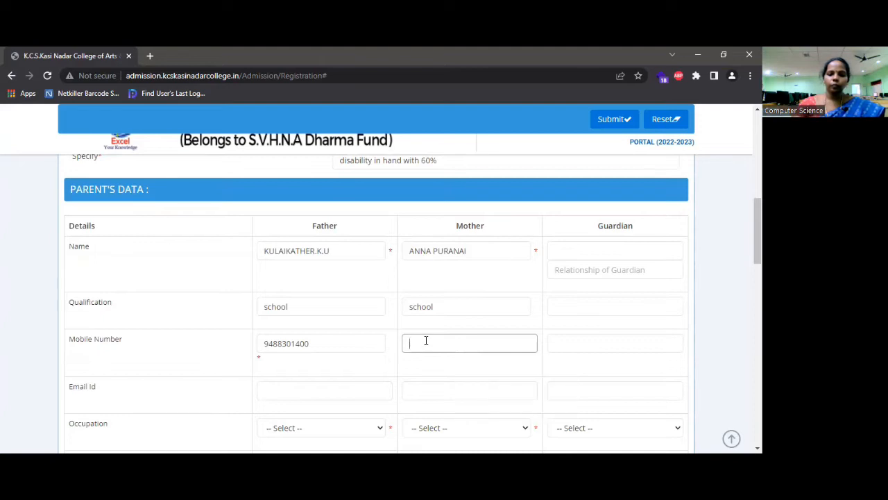
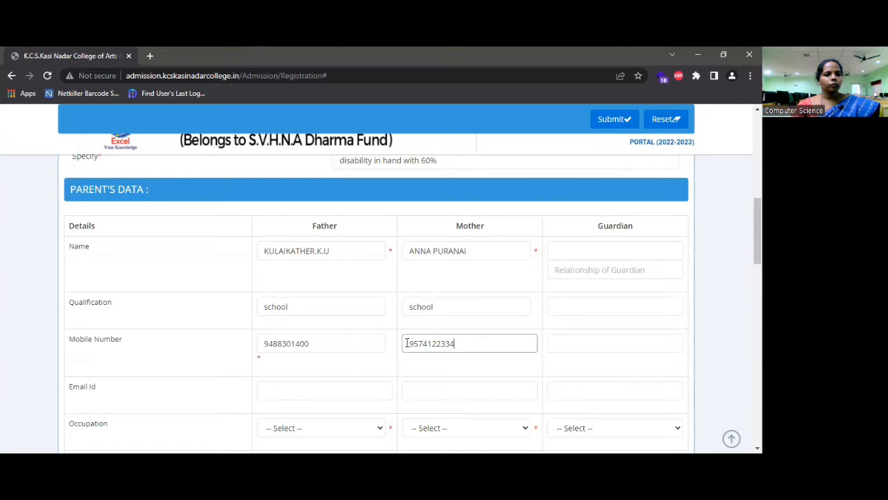
{"action": "scroll", "coordinate": [405, 343], "scroll_direction": "down", "scroll_amount": 1}
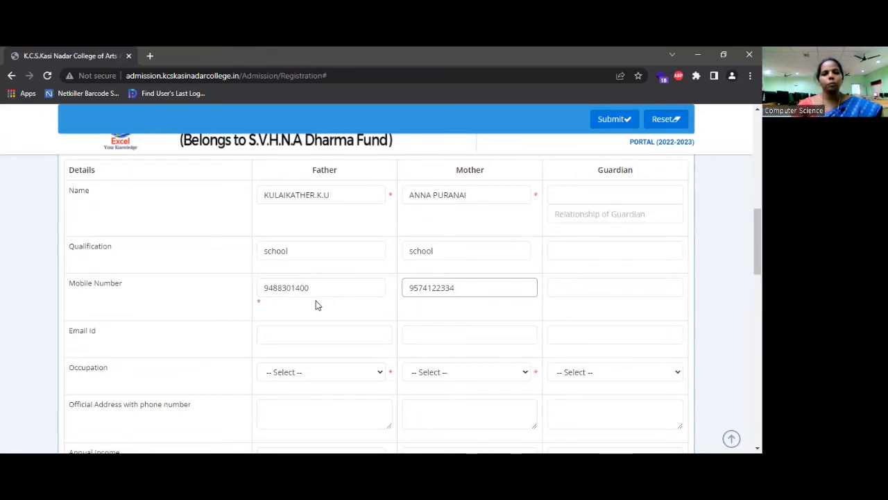
{"action": "left_click", "coordinate": [315, 329]}
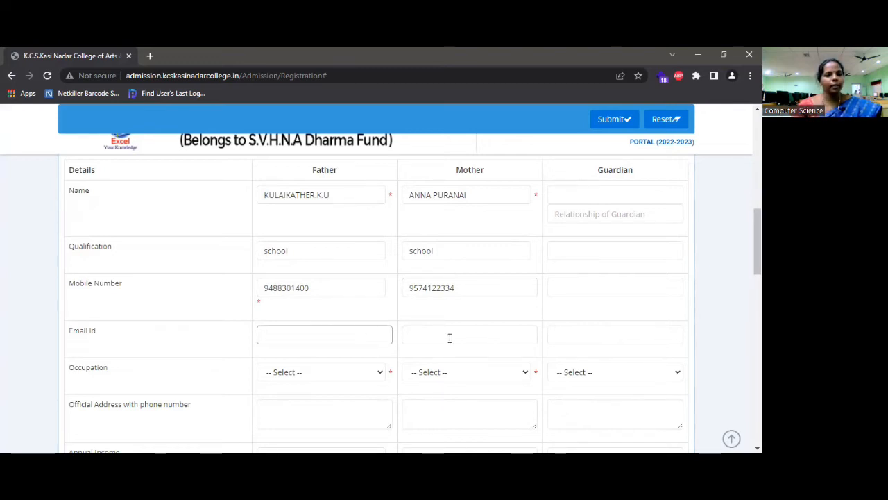
Choose Auto Driver for the father's occupation and Housewife for the mother's occupation
{"action": "left_click", "coordinate": [381, 375]}
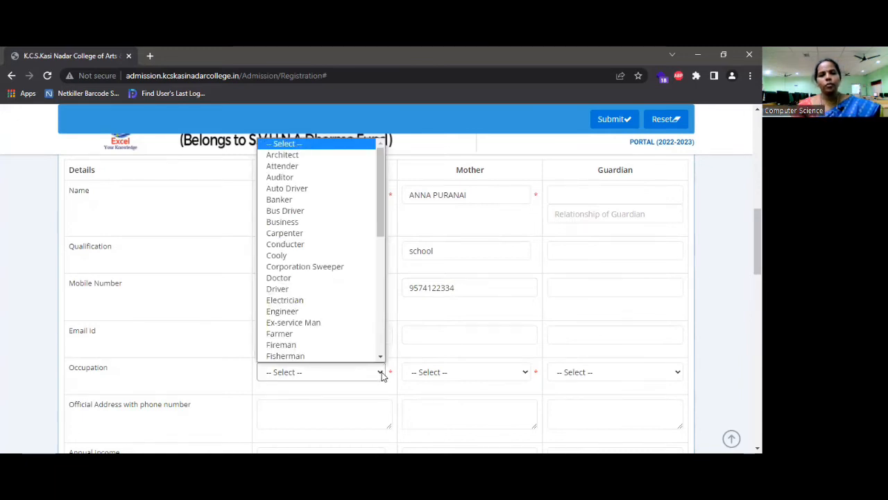
{"action": "left_click", "coordinate": [311, 256]}
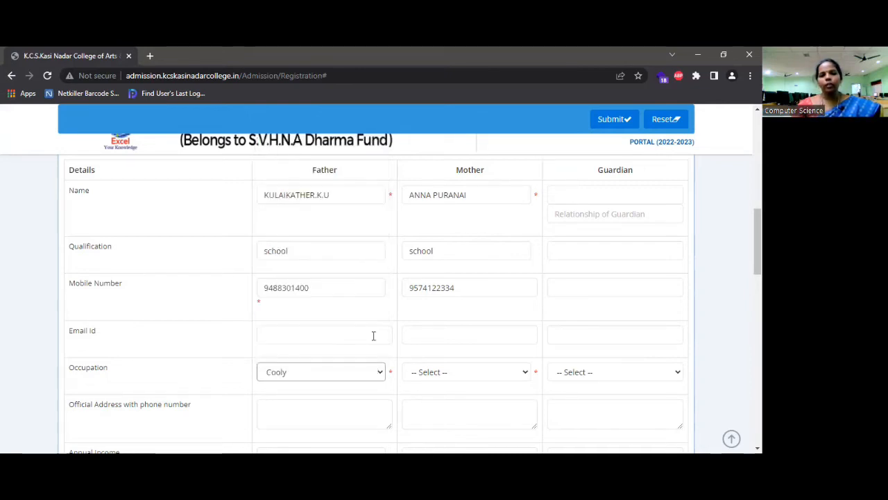
{"action": "left_click", "coordinate": [381, 375]}
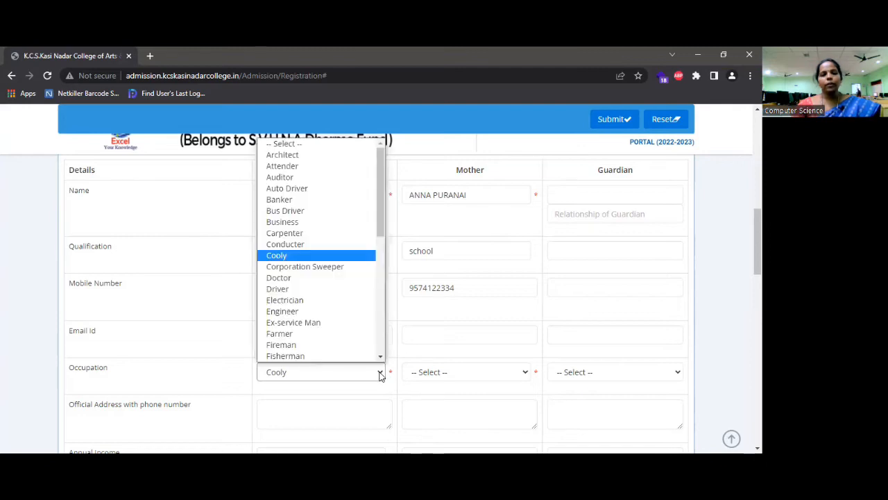
{"action": "left_click", "coordinate": [304, 189]}
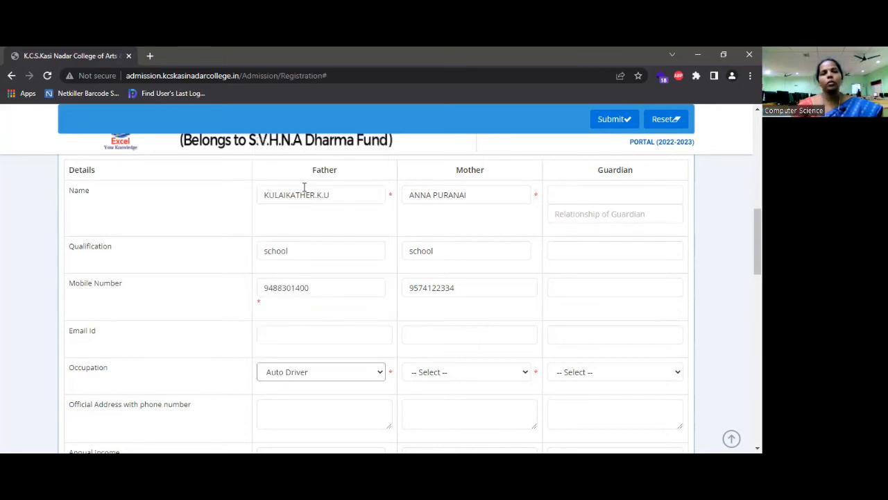
{"action": "left_click", "coordinate": [526, 376]}
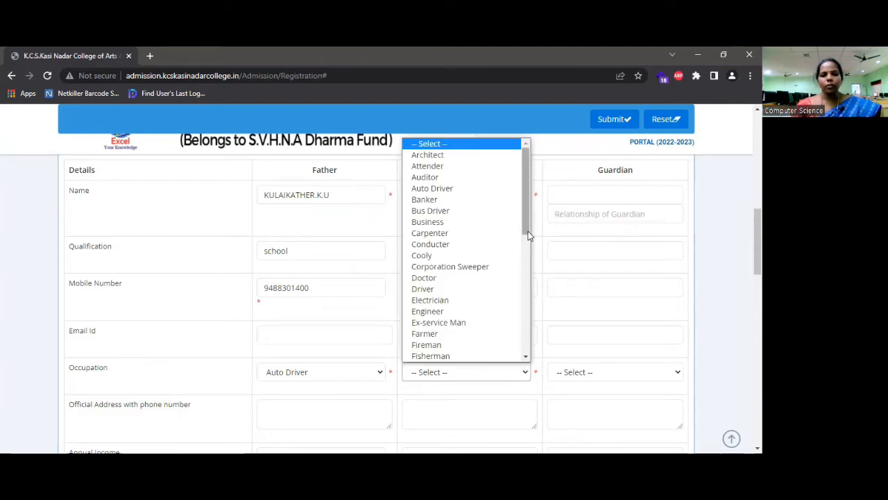
{"action": "left_click_drag", "start_coordinate": [524, 232], "coordinate": [523, 282]}
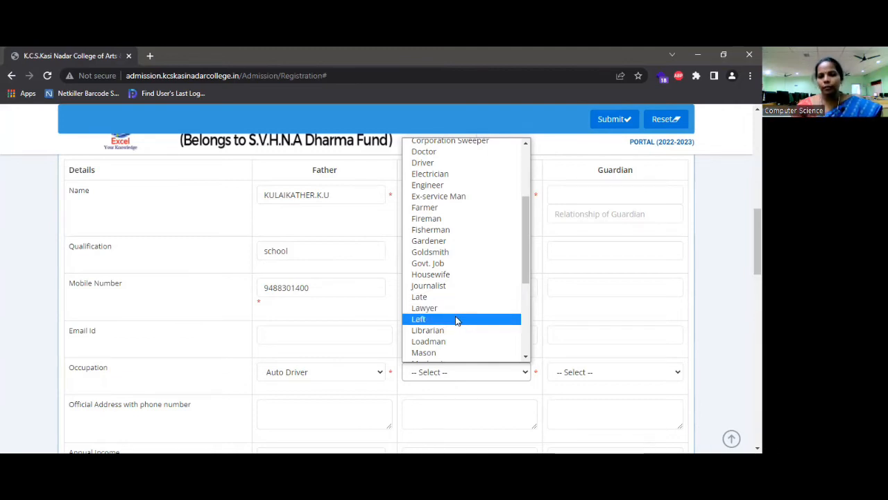
{"action": "left_click", "coordinate": [449, 278]}
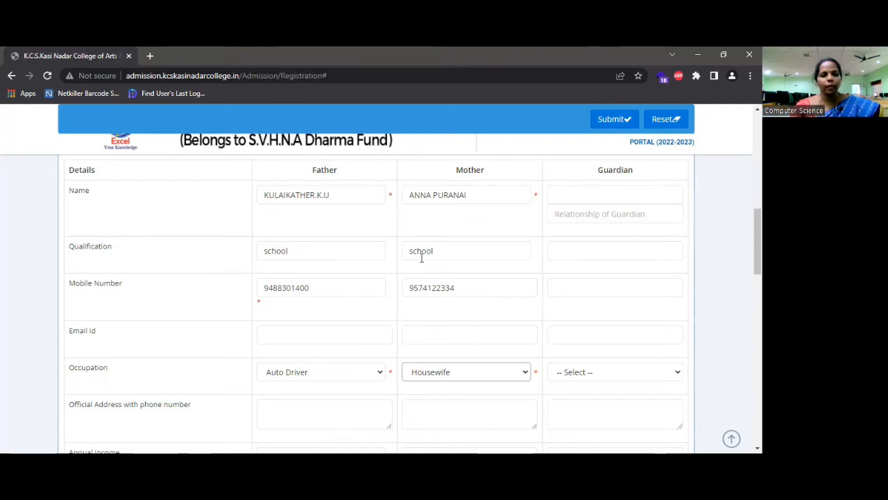
Enter 'kcs kasi college of Arts & science' as the father's official address
{"action": "scroll", "coordinate": [419, 266], "scroll_direction": "down", "scroll_amount": 1}
{"action": "left_click", "coordinate": [268, 356]}
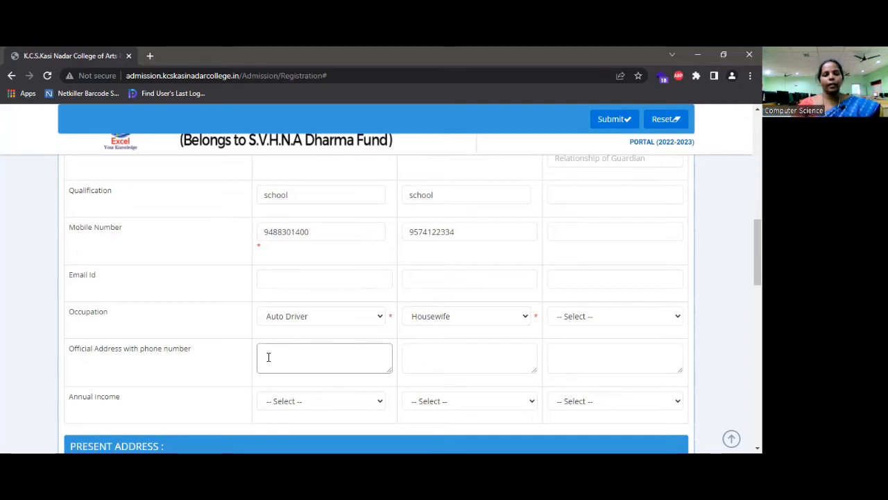
{"action": "type", "text": "kcs"}
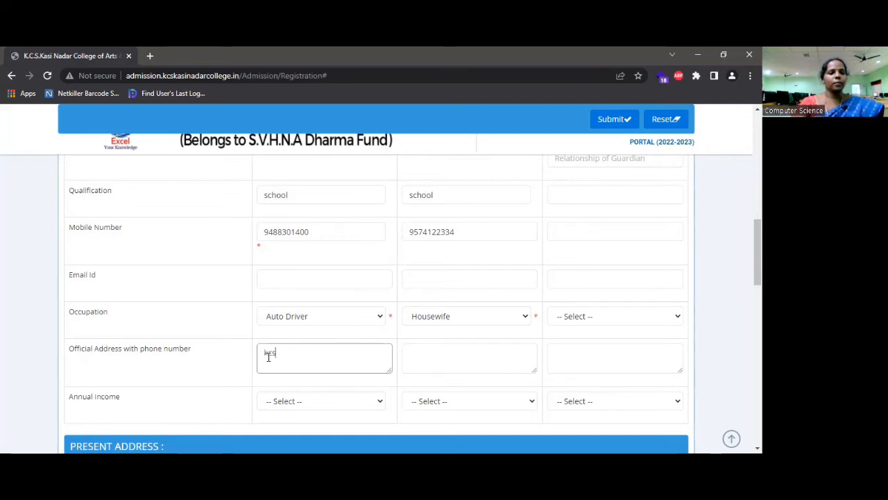
{"action": "type", "text": " kasi"}
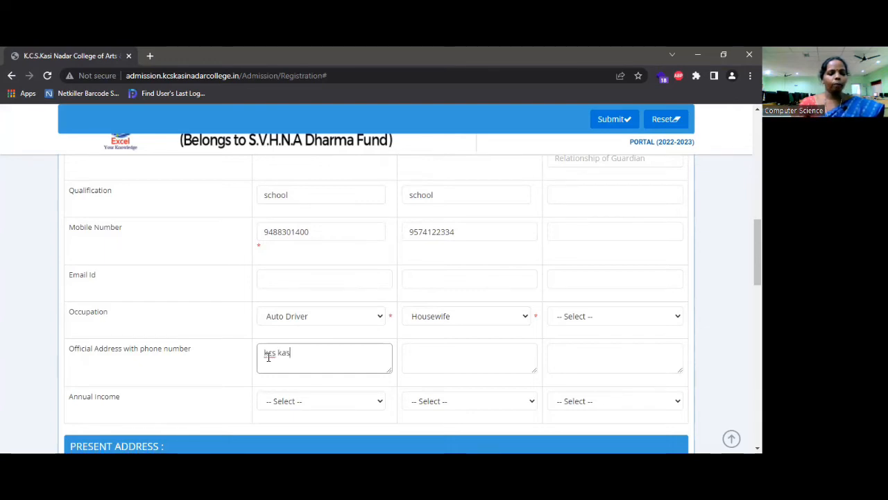
{"action": "type", "text": " kas"}
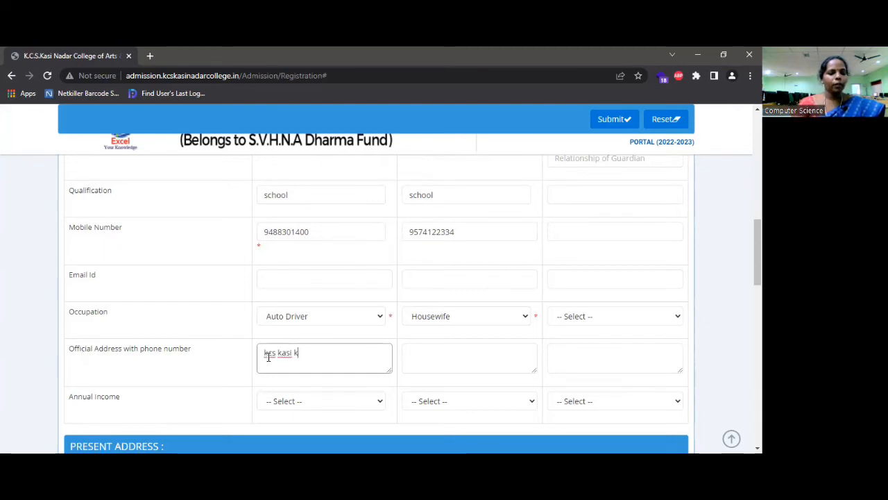
{"action": "type", "text": "i"}
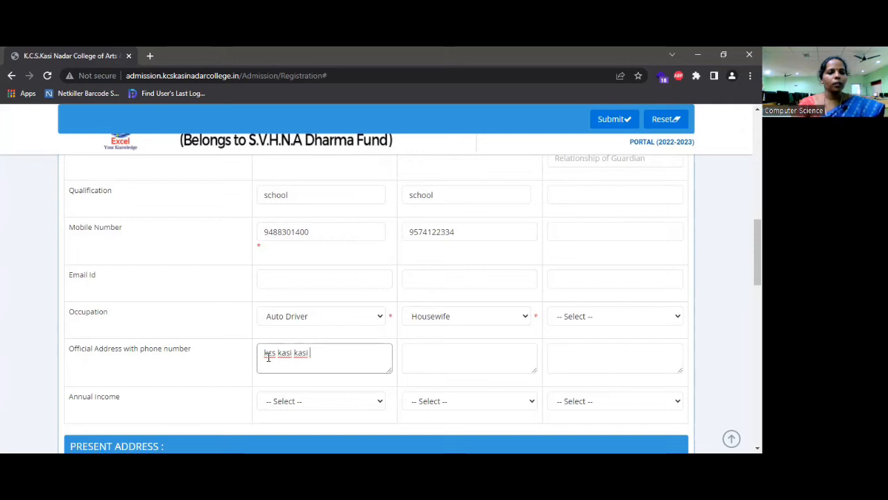
{"action": "key", "text": "BackSpace"}
{"action": "key", "text": "BackSpace"}
{"action": "key", "text": "BackSpace"}
{"action": "key", "text": "BackSpace"}
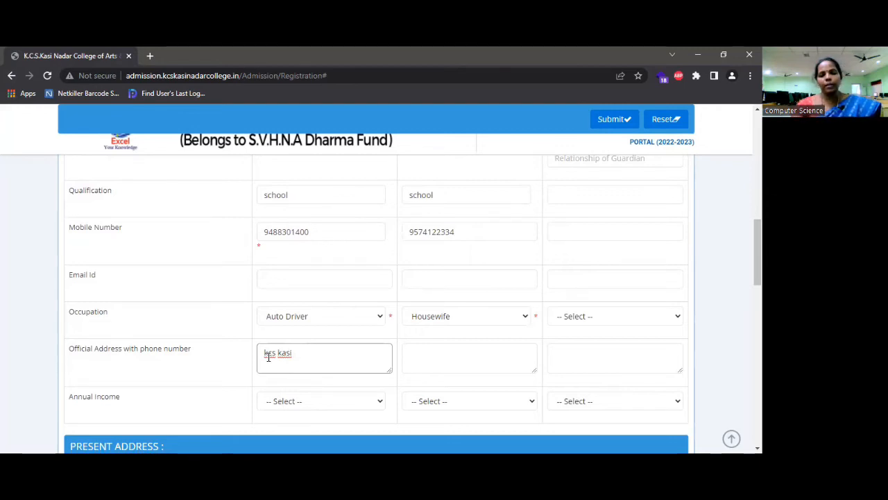
{"action": "type", "text": "college"}
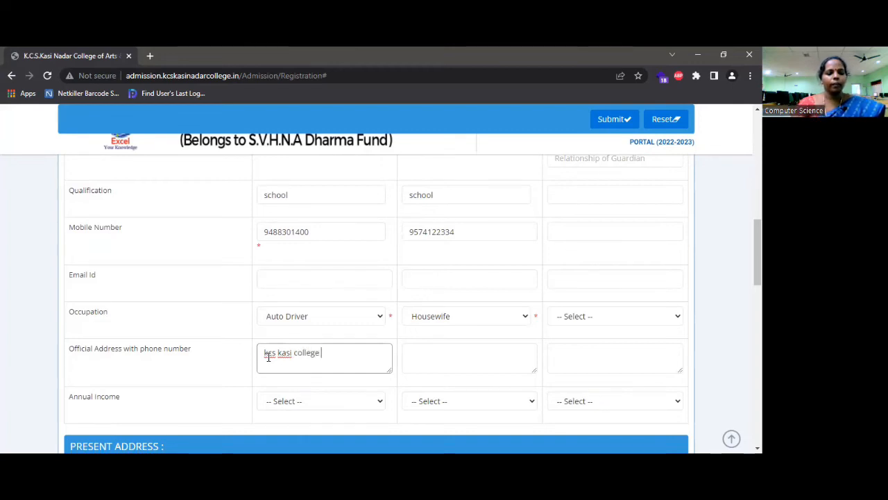
{"action": "type", "text": " o"}
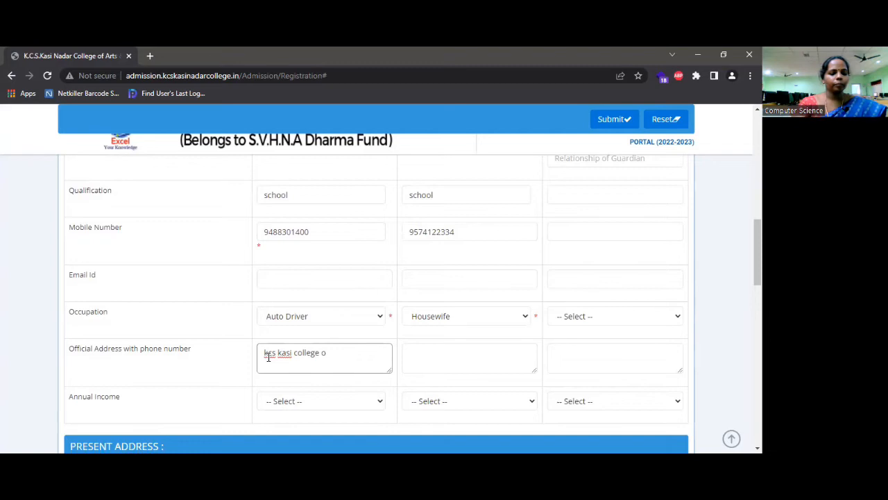
{"action": "type", "text": "f Arts "}
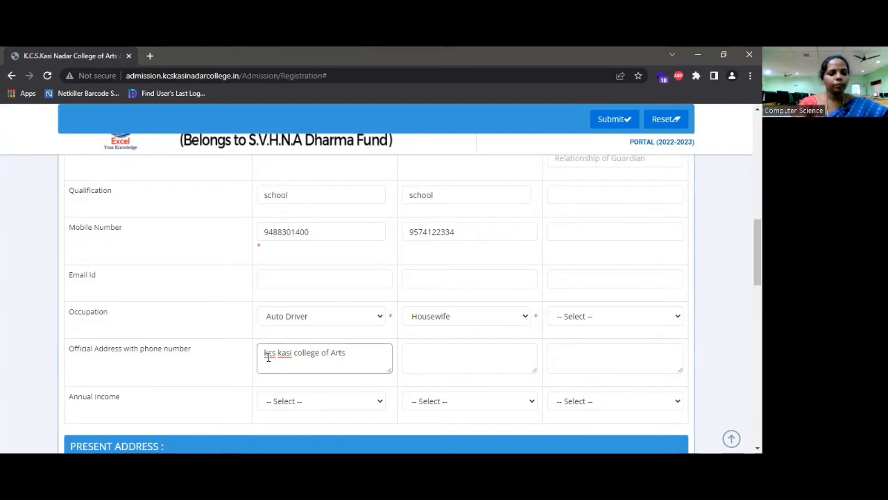
{"action": "type", "text": "& sc"}
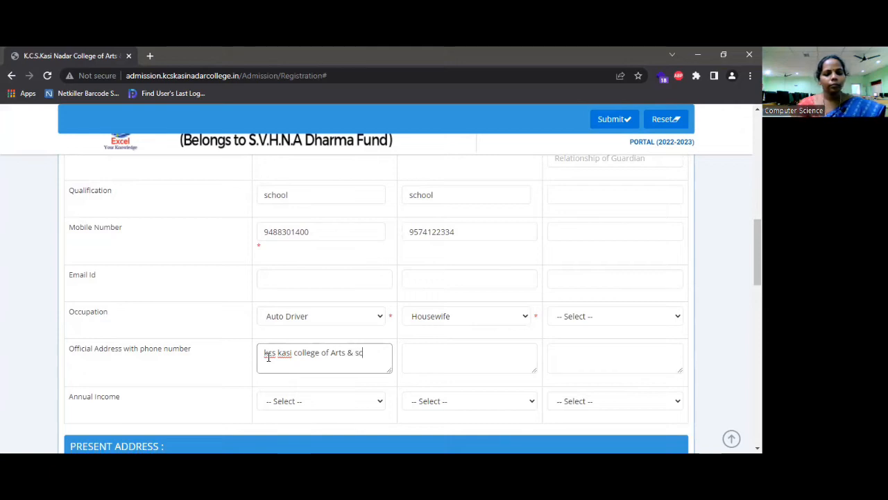
{"action": "type", "text": "ience"}
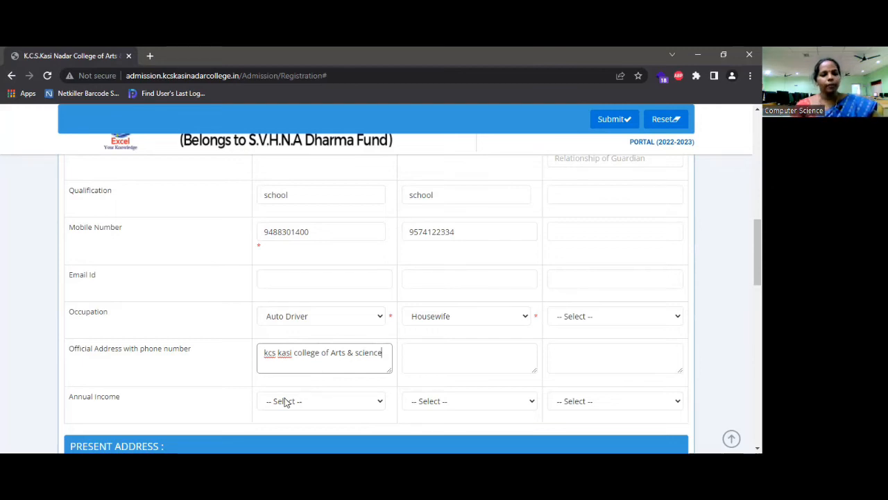
Choose 50,000 - 75,000 as the father's annual income and Below 50,000 as the mother's
{"action": "left_click", "coordinate": [379, 404]}
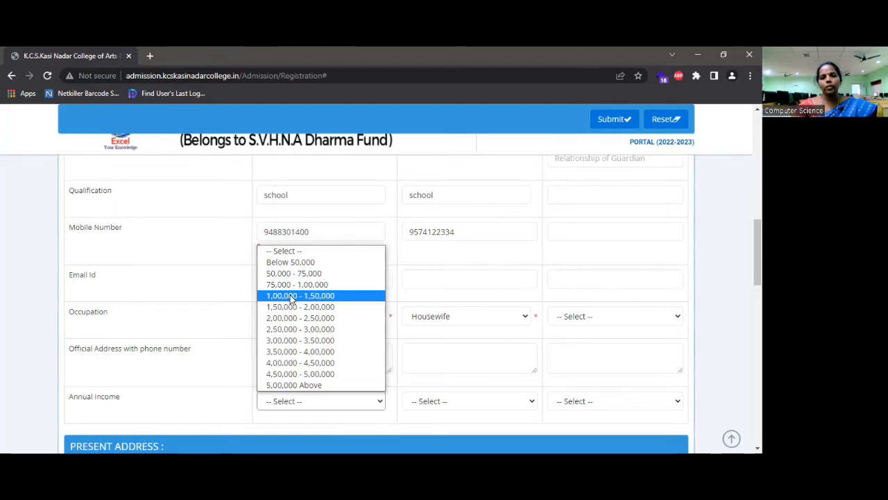
{"action": "left_click", "coordinate": [291, 297]}
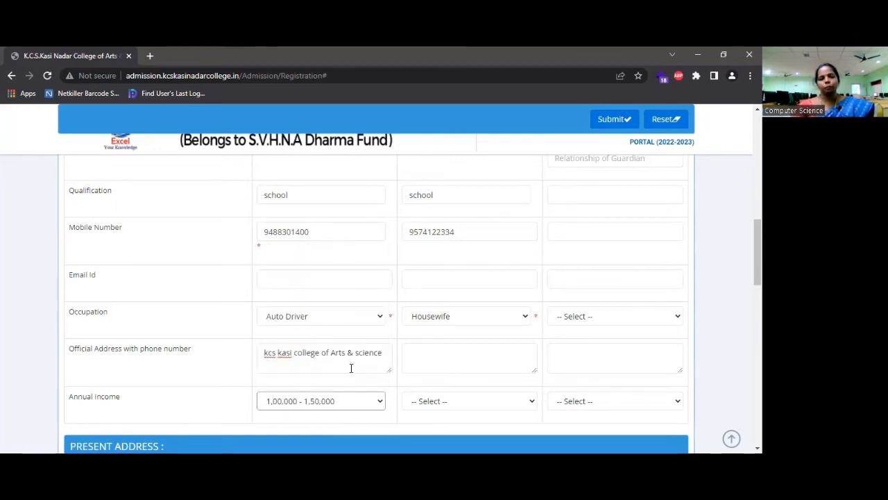
{"action": "left_click", "coordinate": [375, 410]}
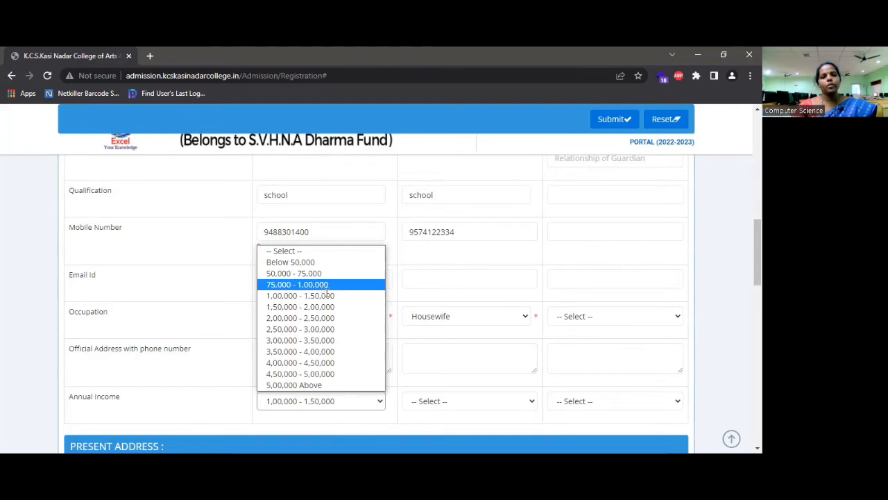
{"action": "left_click", "coordinate": [326, 285]}
{"action": "left_click", "coordinate": [372, 402]}
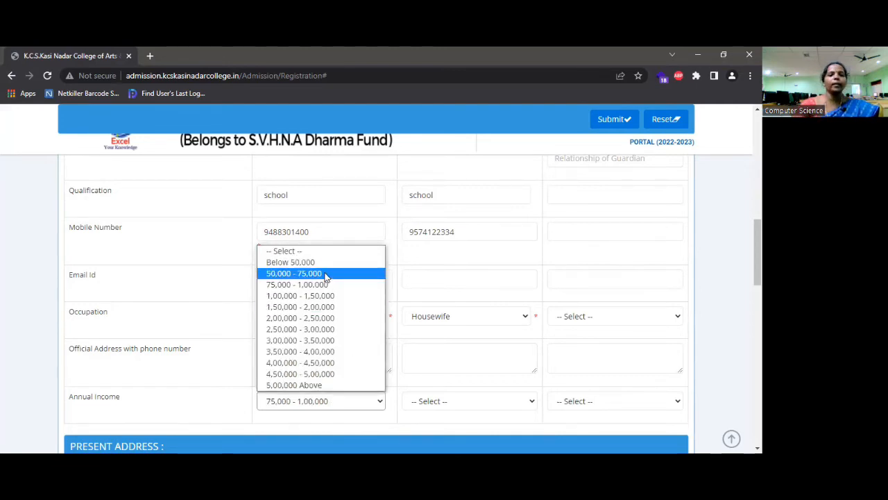
{"action": "left_click", "coordinate": [326, 274]}
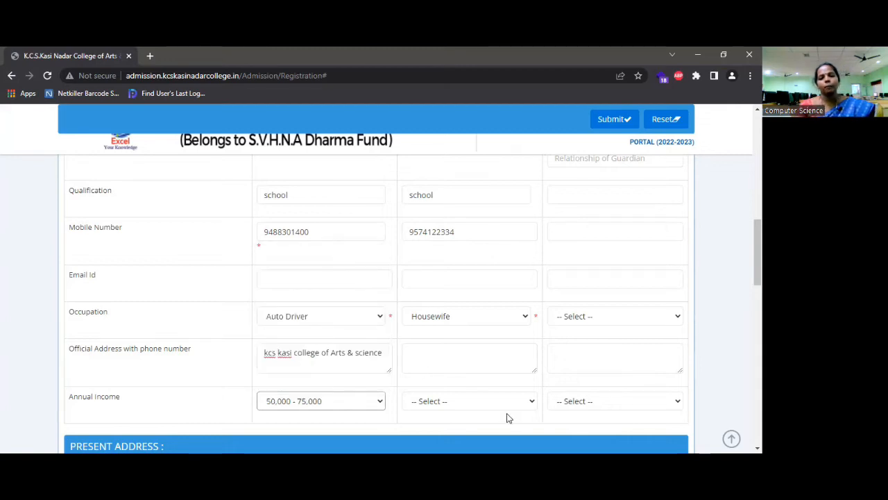
{"action": "left_click", "coordinate": [527, 403]}
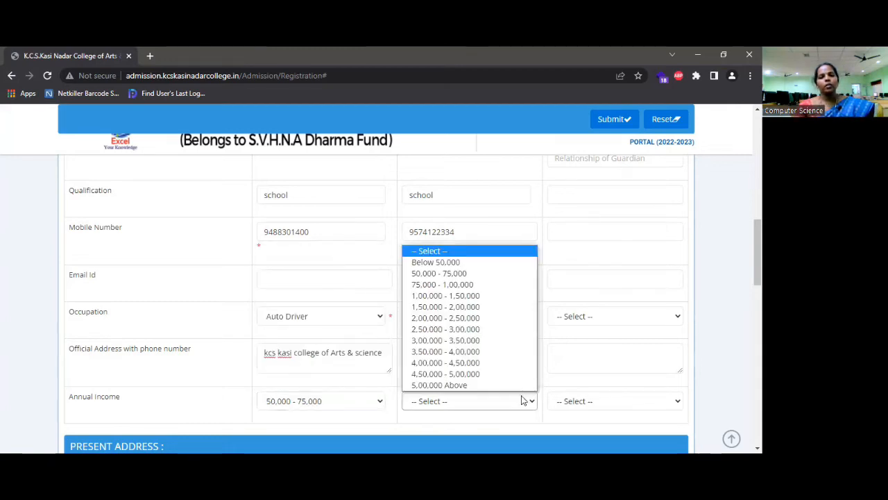
{"action": "left_click", "coordinate": [459, 263]}
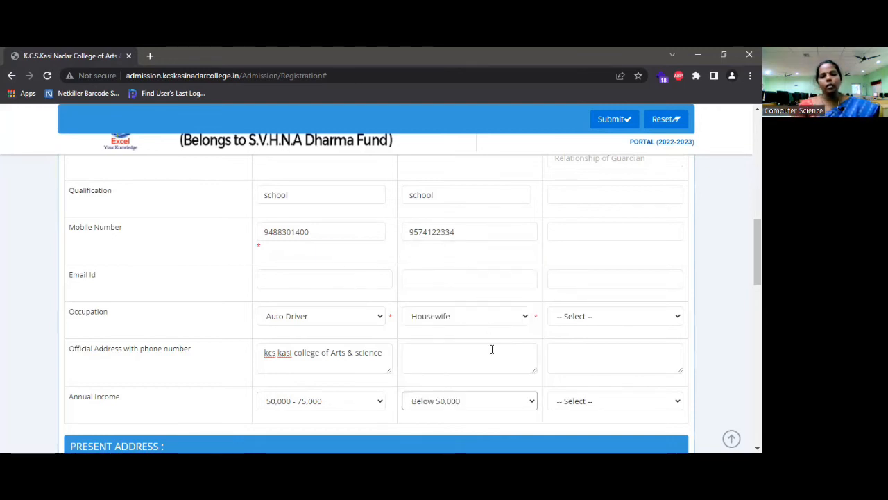
{"action": "left_click", "coordinate": [668, 408]}
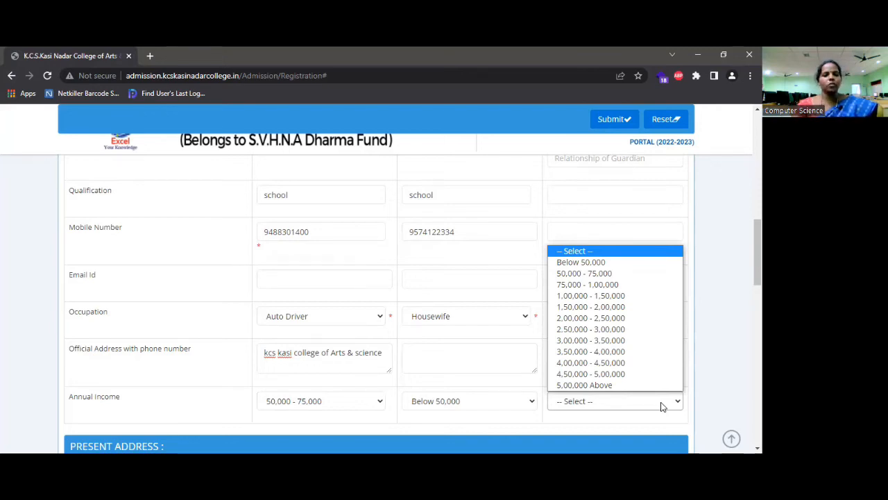
Enter the house number and street name in the Present Address street field
{"action": "left_click", "coordinate": [505, 355]}
{"action": "scroll", "coordinate": [508, 355], "scroll_direction": "down", "scroll_amount": 2}
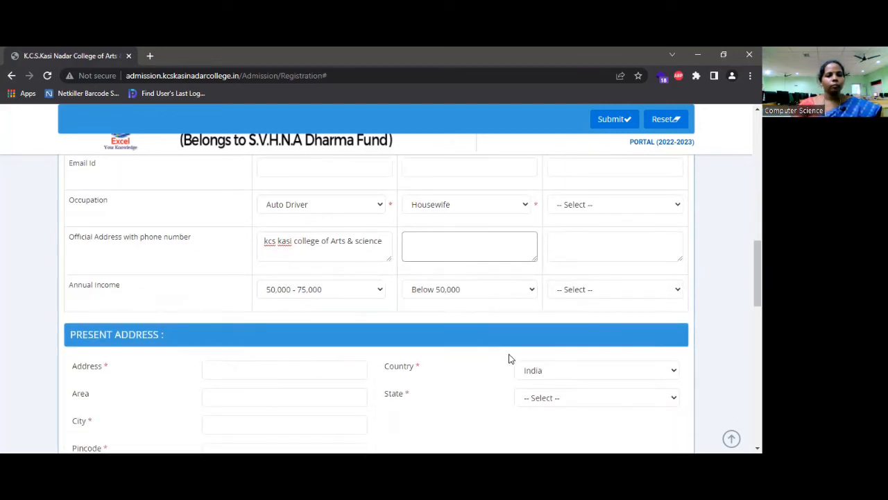
{"action": "scroll", "coordinate": [508, 358], "scroll_direction": "down", "scroll_amount": 1}
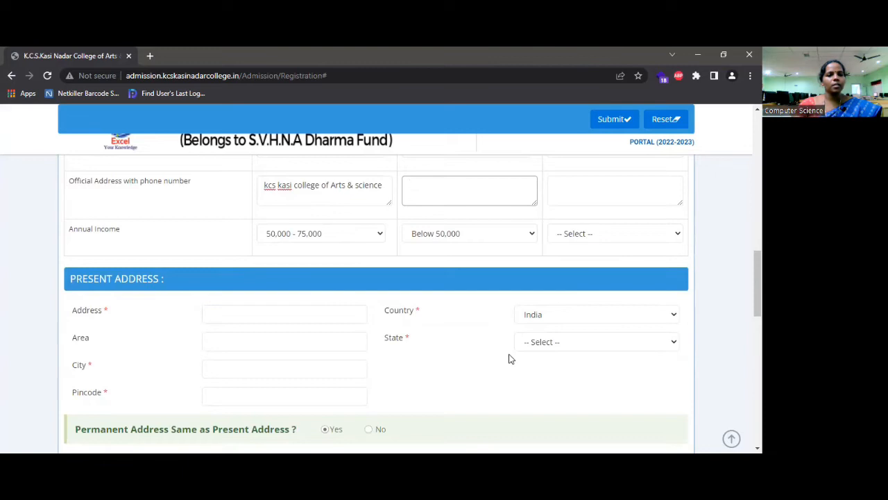
{"action": "scroll", "coordinate": [509, 358], "scroll_direction": "down", "scroll_amount": 1}
{"action": "scroll", "coordinate": [510, 358], "scroll_direction": "down", "scroll_amount": 1}
{"action": "left_click", "coordinate": [306, 259]}
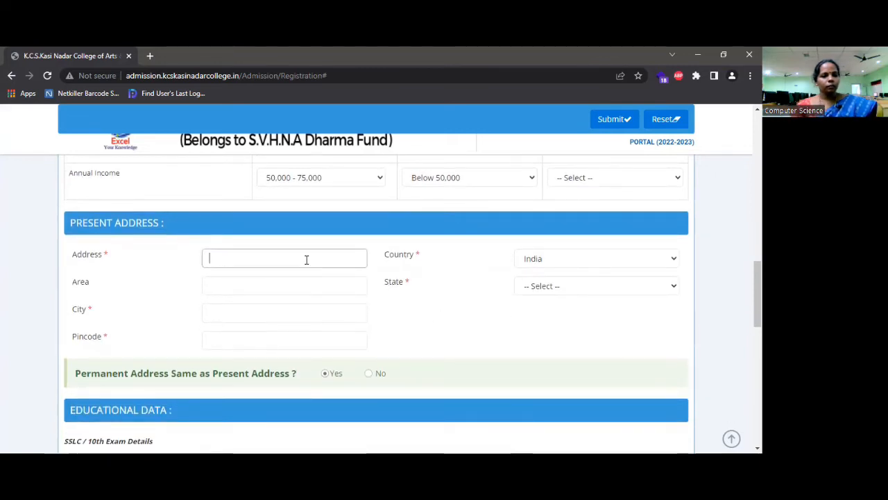
{"action": "type", "text": "76"}
{"action": "key", "text": "BackSpace"}
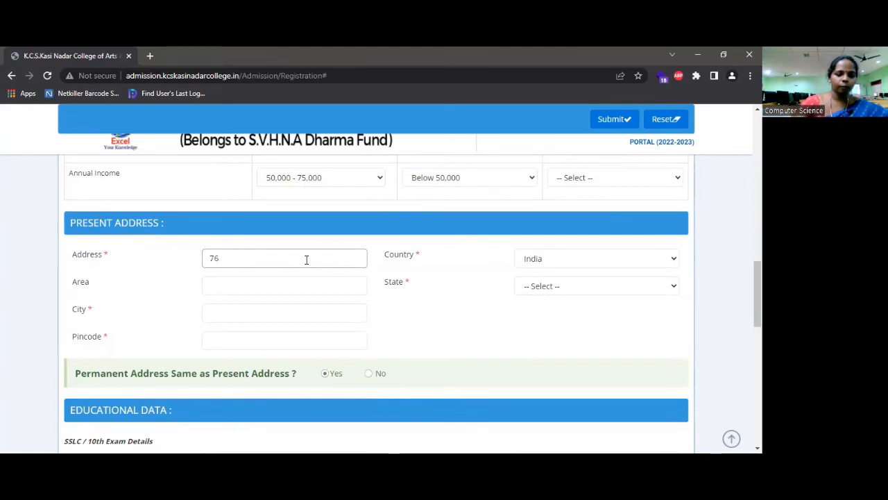
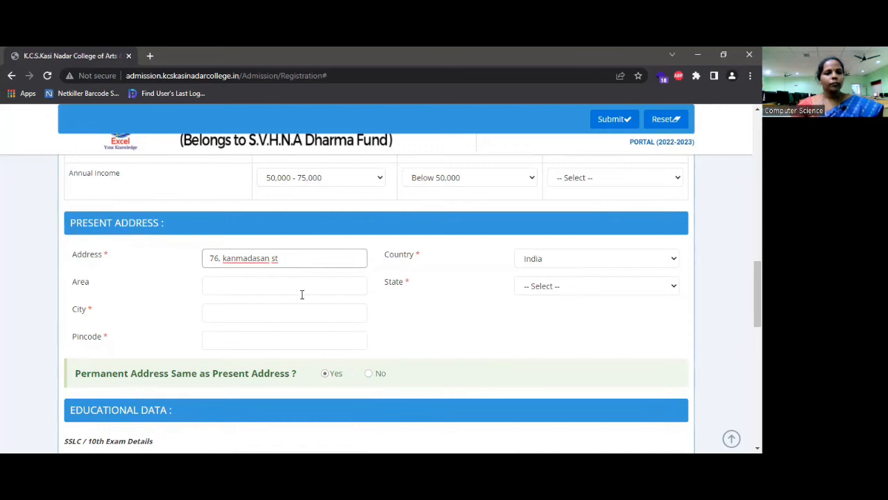
Fill in the area, city Chennai and the pincode using the autofill suggestion
{"action": "left_click", "coordinate": [248, 285]}
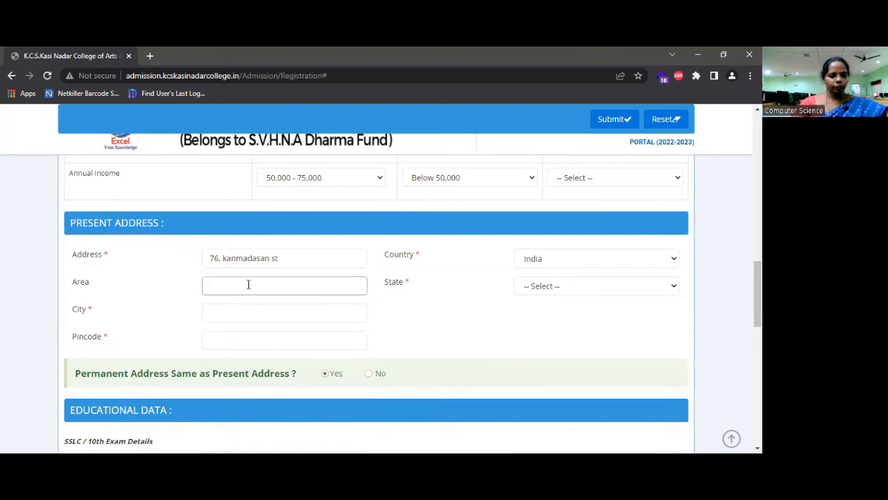
{"action": "type", "text": "Ol"}
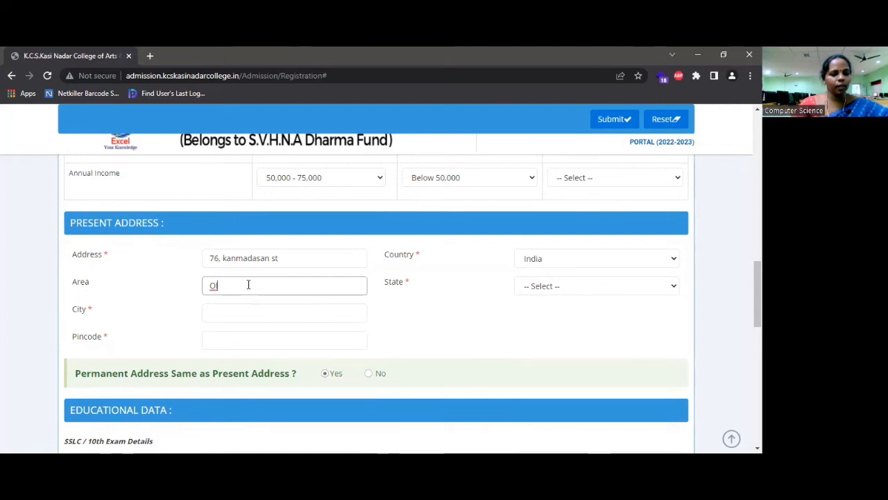
{"action": "type", "text": "d wa"}
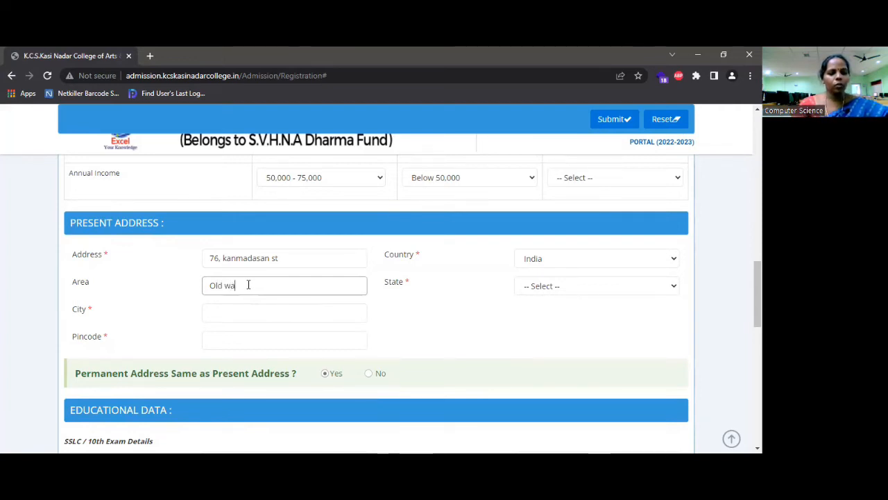
{"action": "type", "text": "shermenpet"}
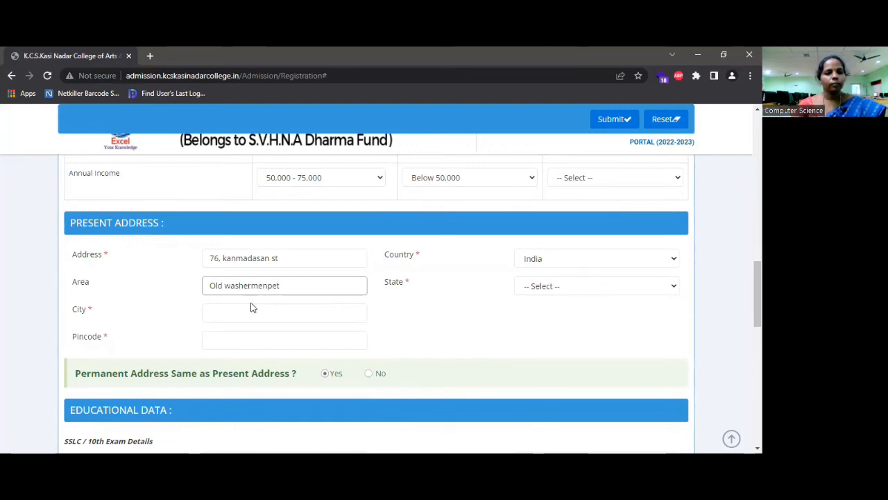
{"action": "left_click", "coordinate": [258, 315]}
{"action": "type", "text": "chenna"}
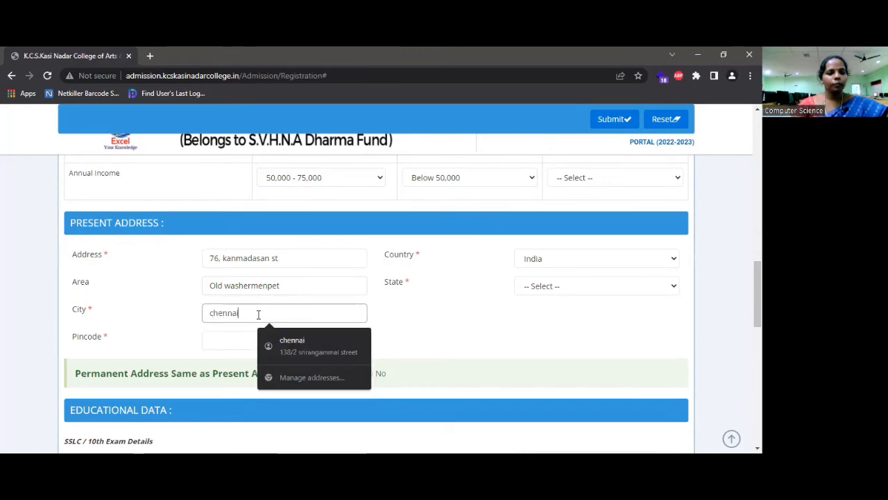
{"action": "type", "text": "i"}
{"action": "left_click", "coordinate": [226, 340]}
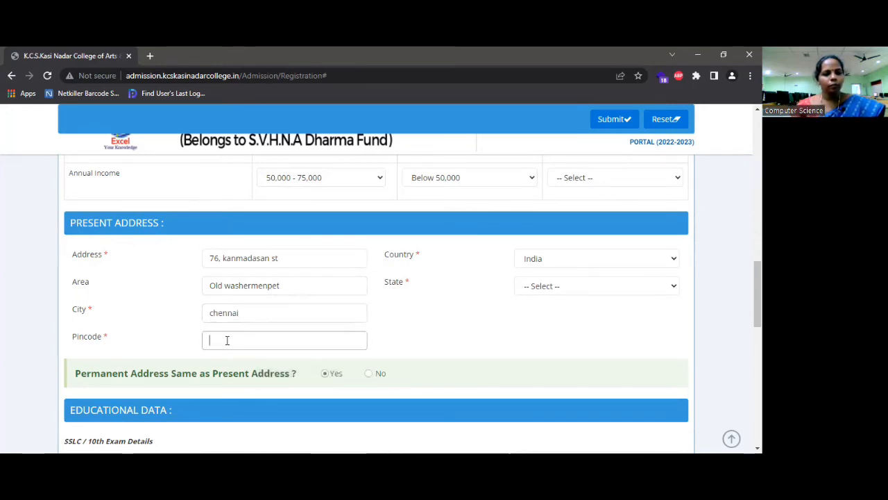
{"action": "type", "text": "6000"}
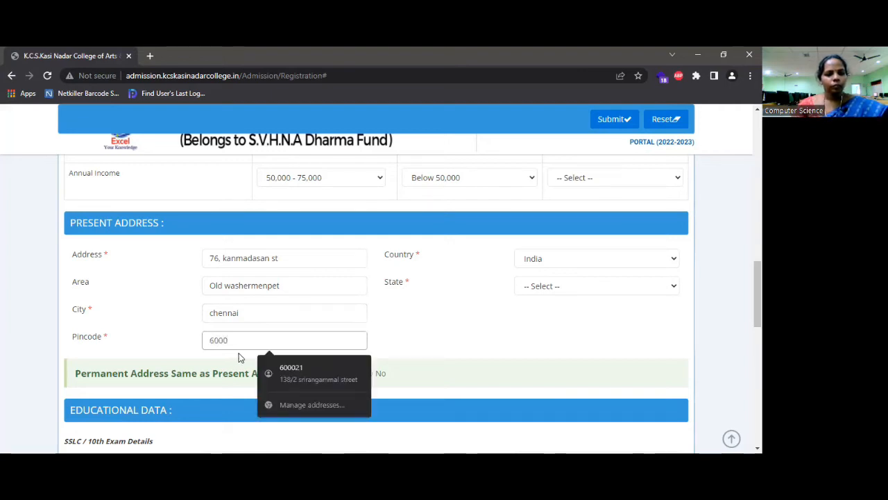
{"action": "left_click", "coordinate": [303, 368]}
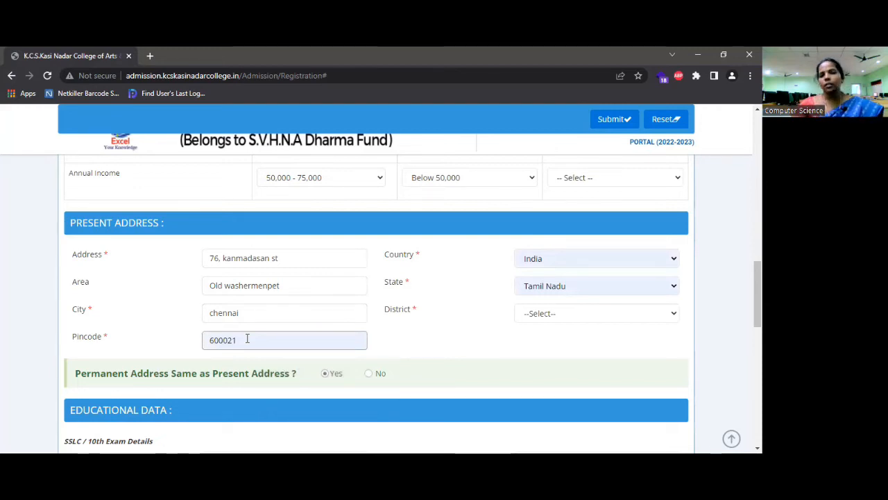
Keep Tamil Nadu as state, choose Chennai as district, and answer No to same permanent address
{"action": "left_click", "coordinate": [602, 259]}
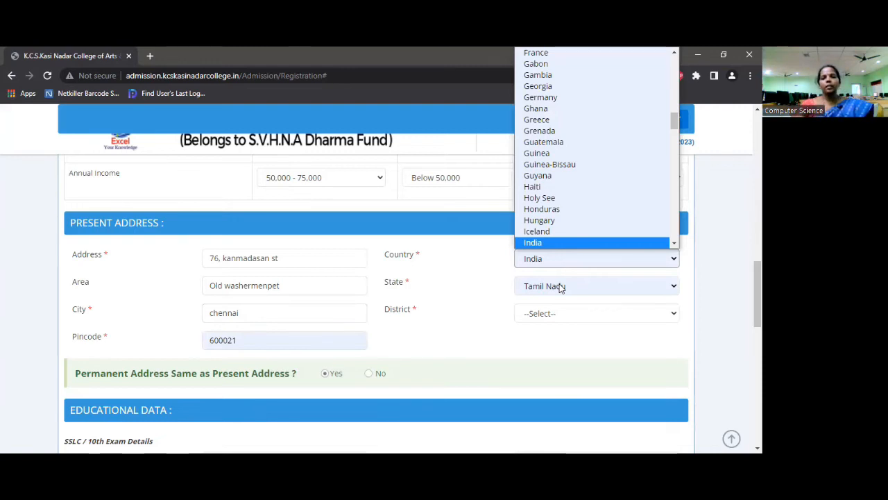
{"action": "left_click", "coordinate": [560, 286]}
{"action": "left_click", "coordinate": [576, 316]}
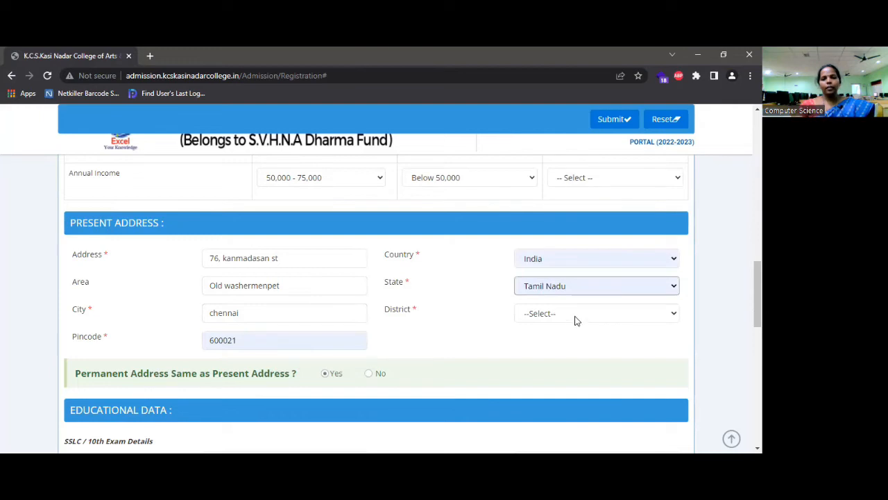
{"action": "left_click", "coordinate": [574, 315]}
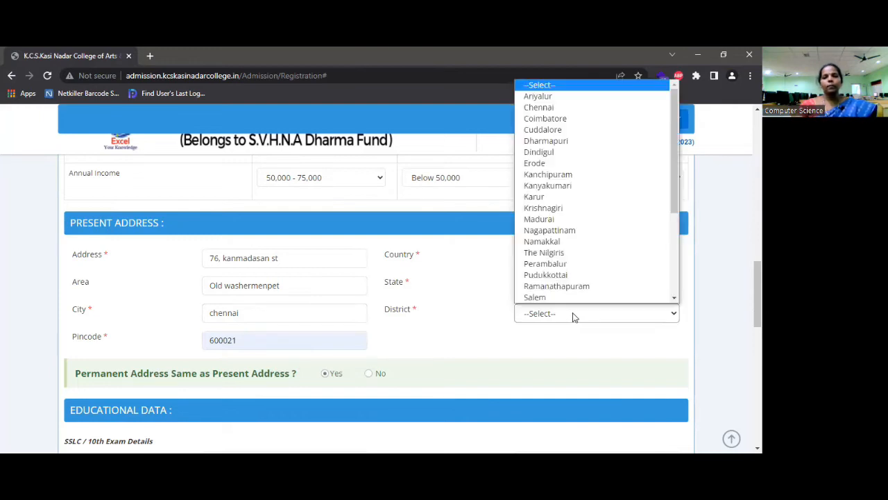
{"action": "left_click", "coordinate": [539, 108]}
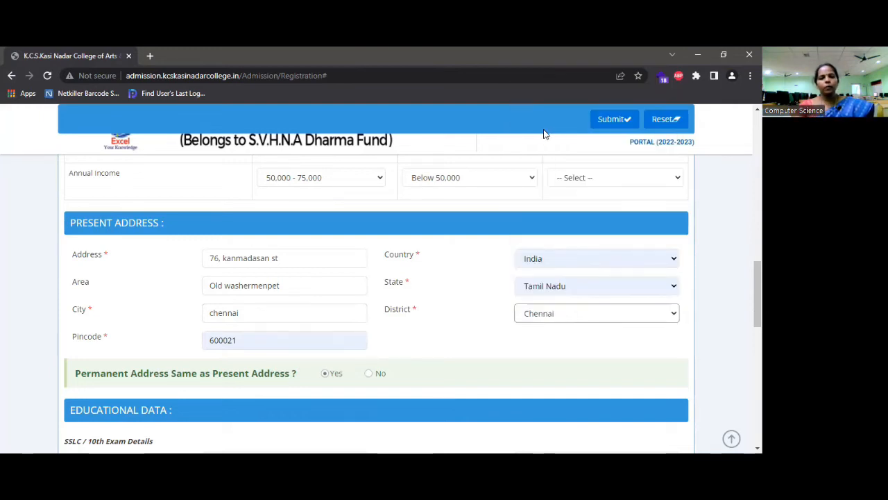
{"action": "scroll", "coordinate": [365, 331], "scroll_direction": "down", "scroll_amount": 1}
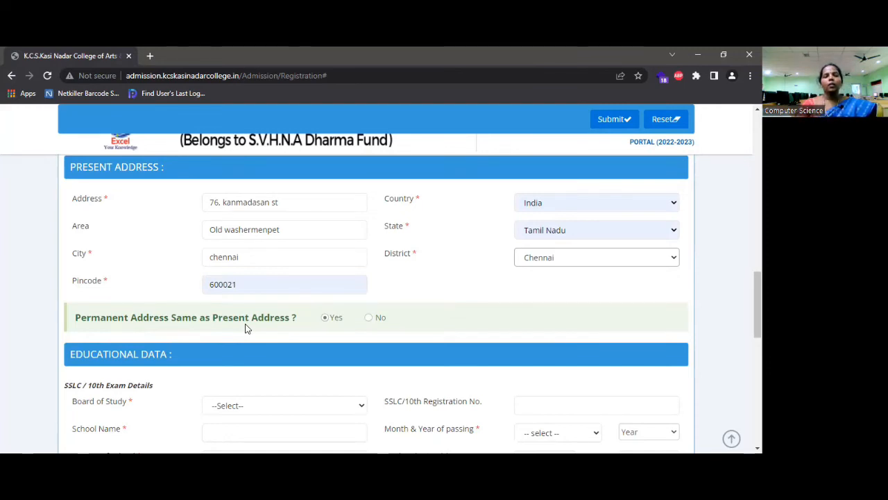
{"action": "left_click", "coordinate": [370, 318]}
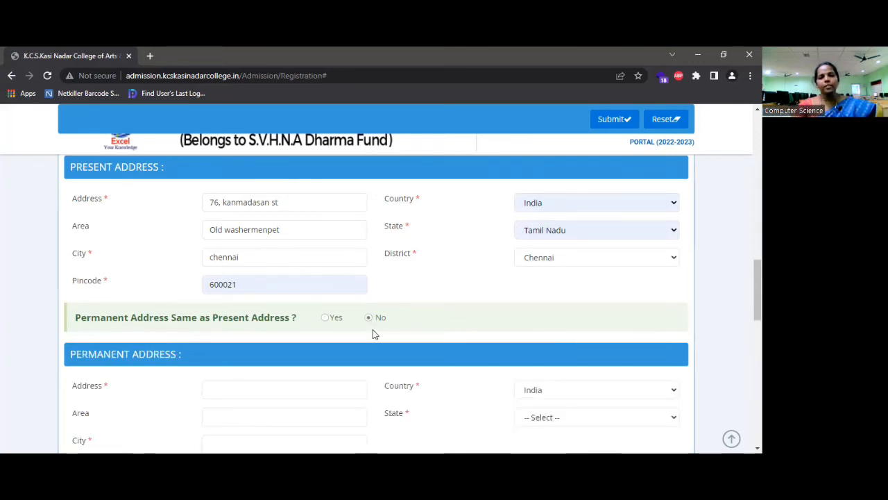
Reset the same-address answer to No and scroll down to the SSLC/10th Exam Details
{"action": "left_click", "coordinate": [326, 320]}
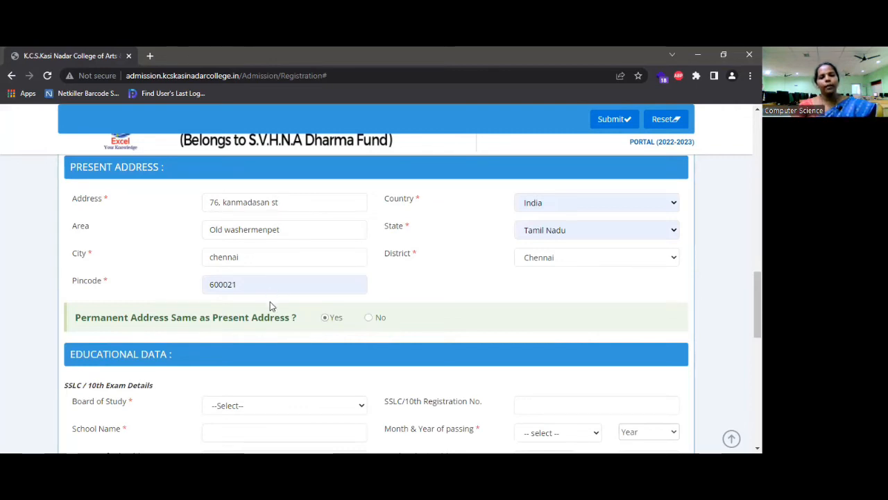
{"action": "scroll", "coordinate": [270, 319], "scroll_direction": "down", "scroll_amount": 1}
{"action": "scroll", "coordinate": [270, 319], "scroll_direction": "up", "scroll_amount": 1}
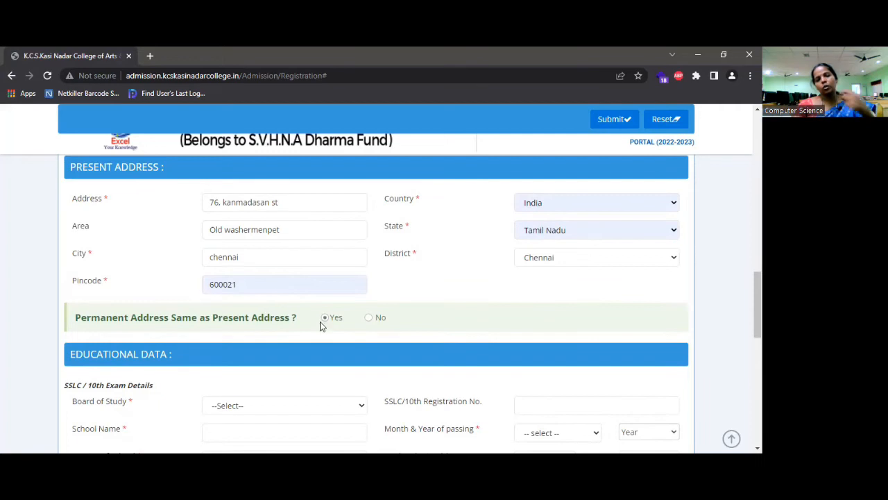
{"action": "left_click", "coordinate": [372, 322]}
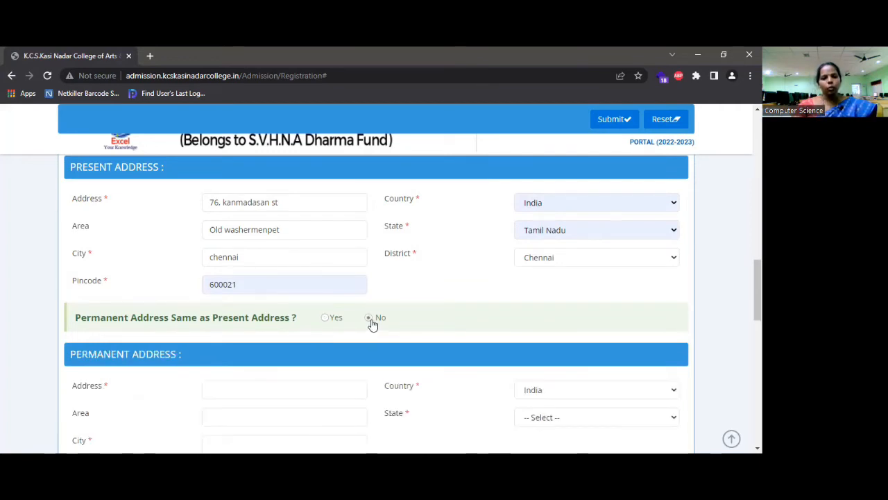
{"action": "scroll", "coordinate": [340, 370], "scroll_direction": "down", "scroll_amount": 1}
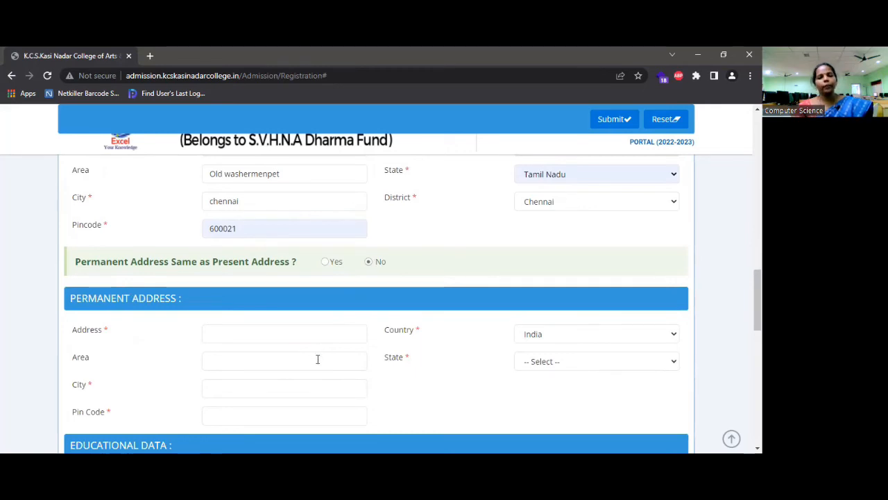
{"action": "scroll", "coordinate": [318, 358], "scroll_direction": "down", "scroll_amount": 1}
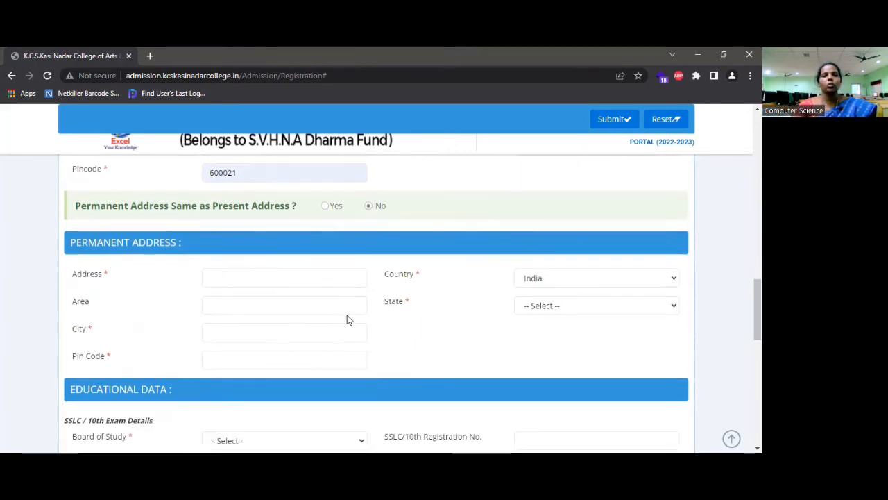
{"action": "scroll", "coordinate": [348, 319], "scroll_direction": "down", "scroll_amount": 2}
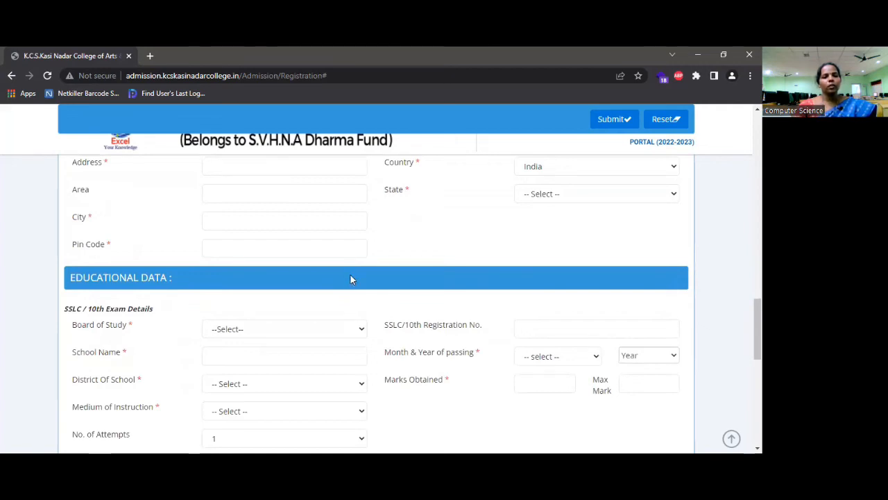
Choose StateBoard-(TN_State) as SSLC board and enter school name 'kc shangaralinga Nadar school'
{"action": "left_click", "coordinate": [361, 333]}
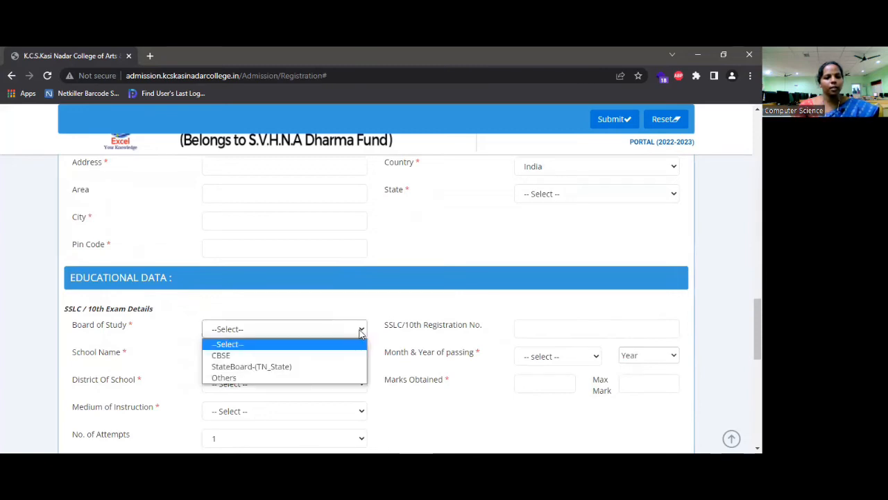
{"action": "left_click", "coordinate": [342, 368]}
{"action": "left_click", "coordinate": [302, 356]}
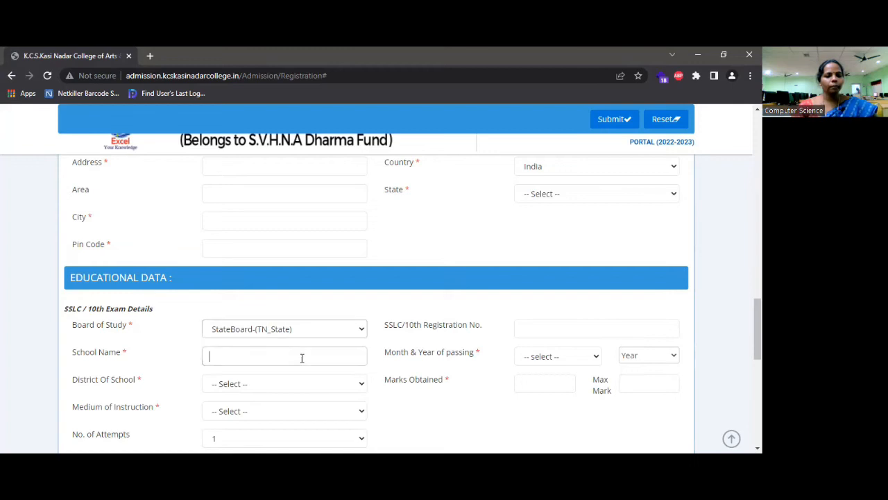
{"action": "type", "text": "kc"}
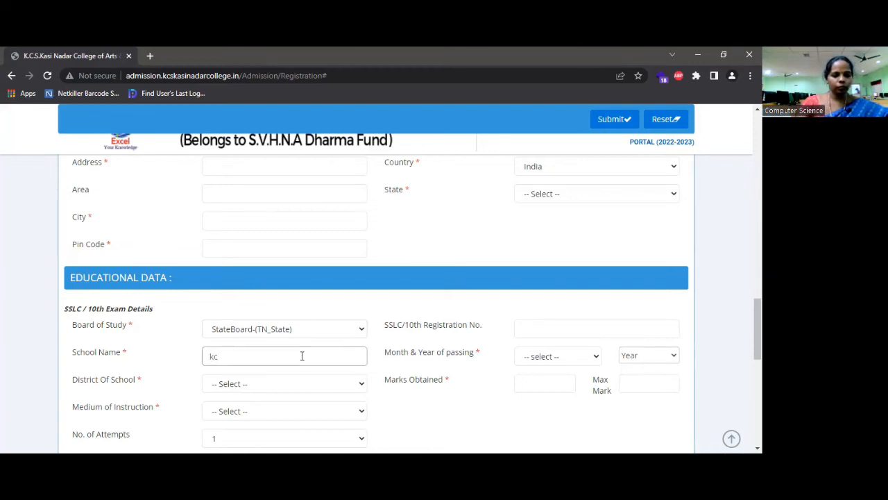
{"action": "type", "text": " shangaraling"}
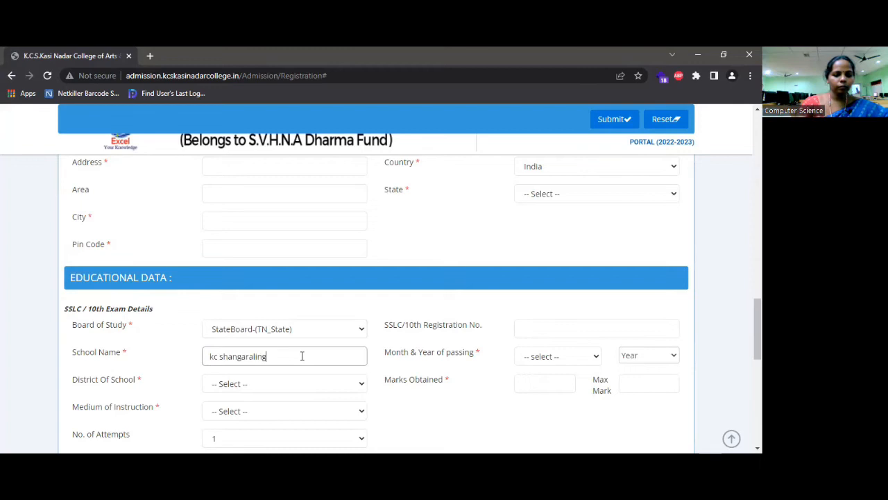
{"action": "type", "text": "a"}
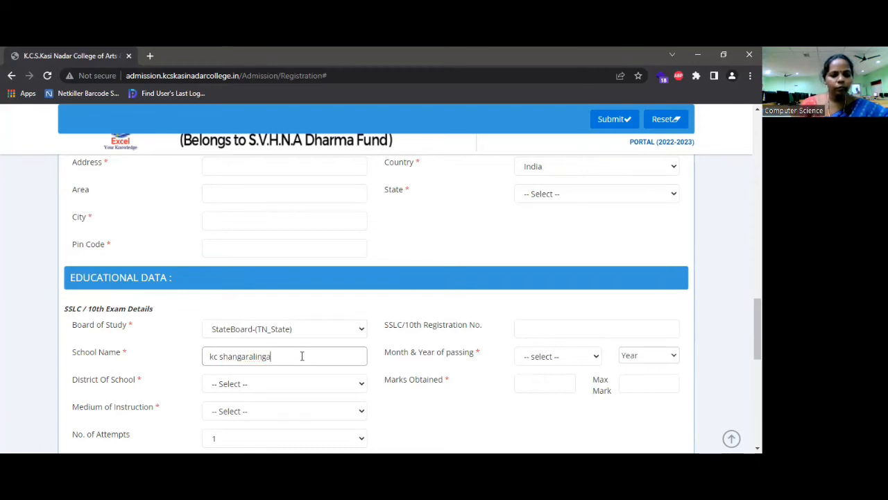
{"action": "type", "text": " Nadar"}
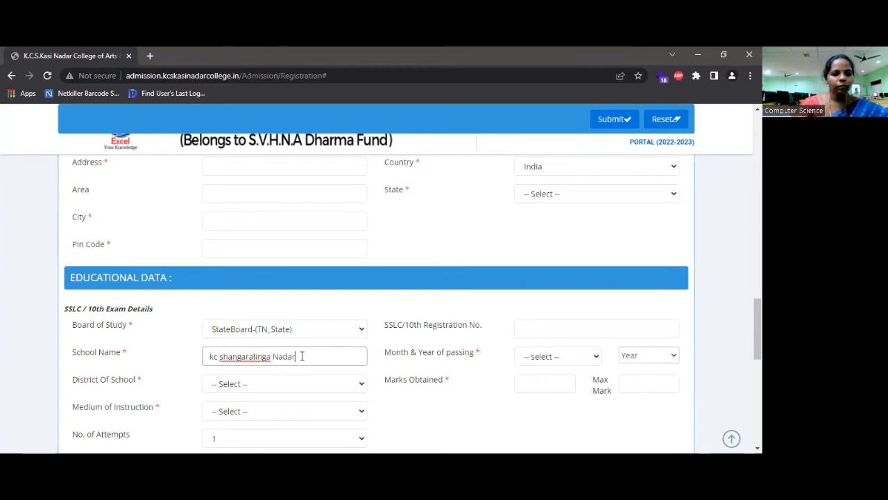
{"action": "type", "text": " school"}
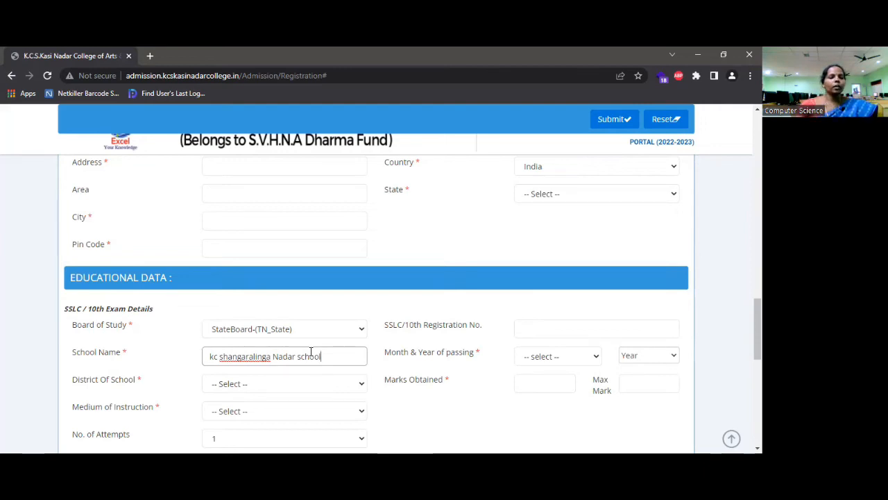
{"action": "scroll", "coordinate": [310, 350], "scroll_direction": "down", "scroll_amount": 1}
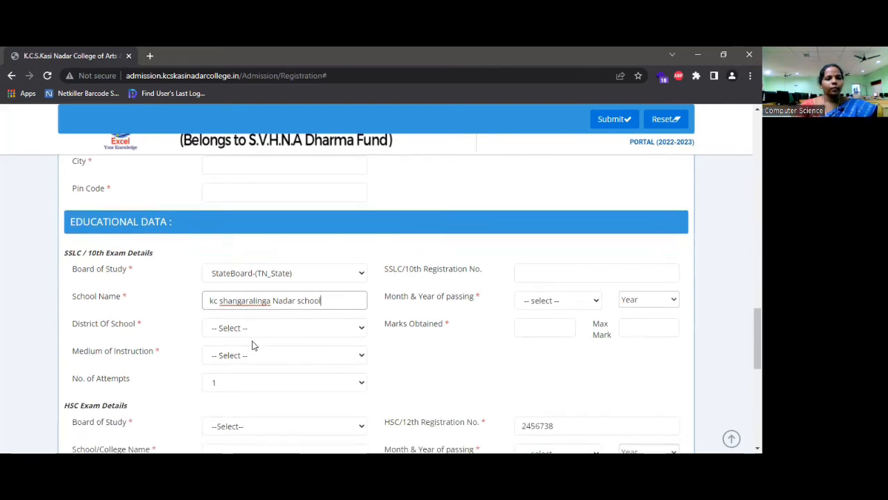
Set the SSLC school district to Chennai, medium to English, and attempts to 1
{"action": "left_click", "coordinate": [285, 335]}
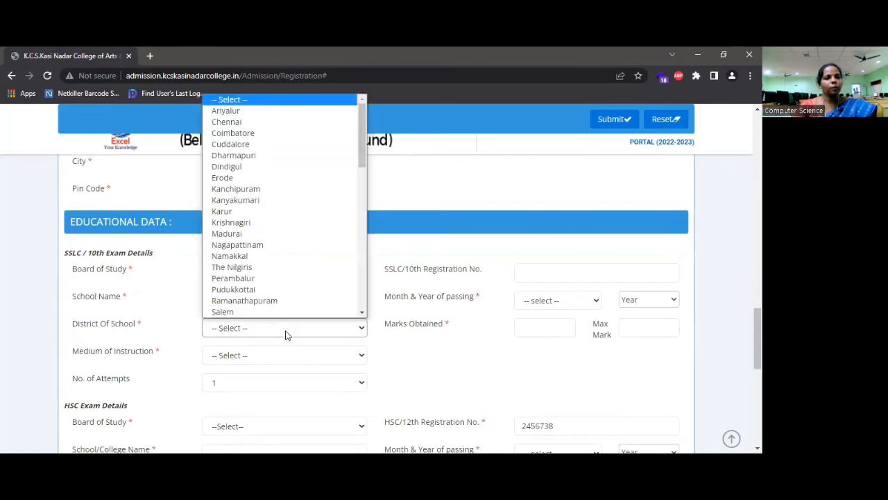
{"action": "left_click", "coordinate": [252, 125]}
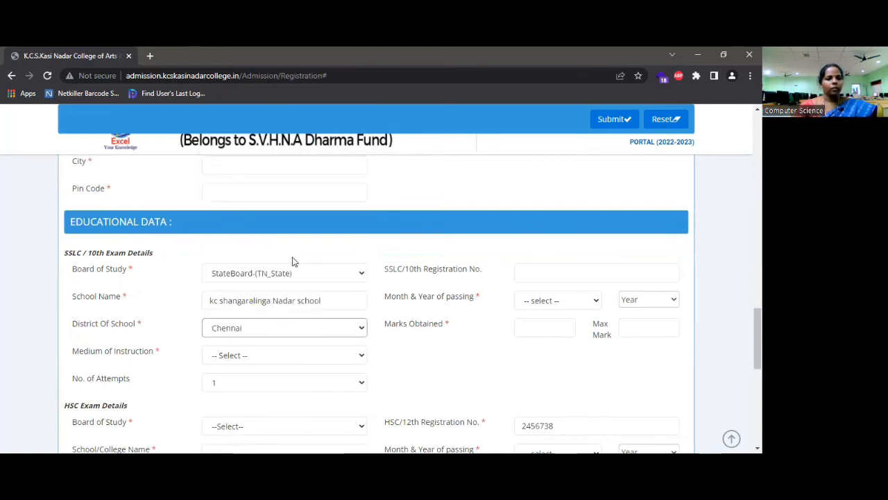
{"action": "left_click", "coordinate": [308, 358]}
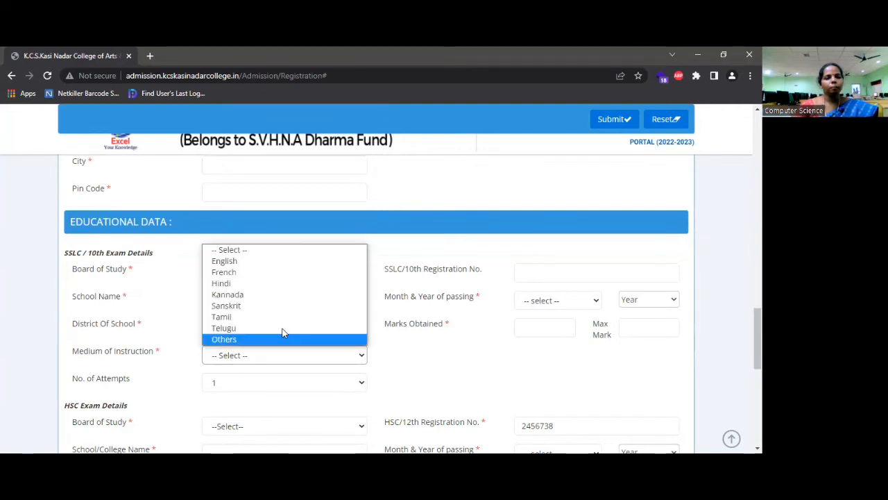
{"action": "left_click", "coordinate": [242, 262]}
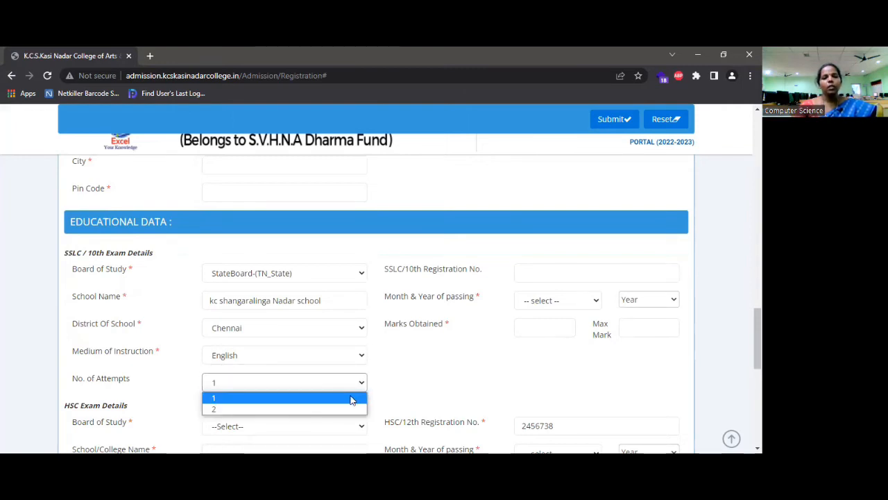
{"action": "left_click", "coordinate": [351, 398]}
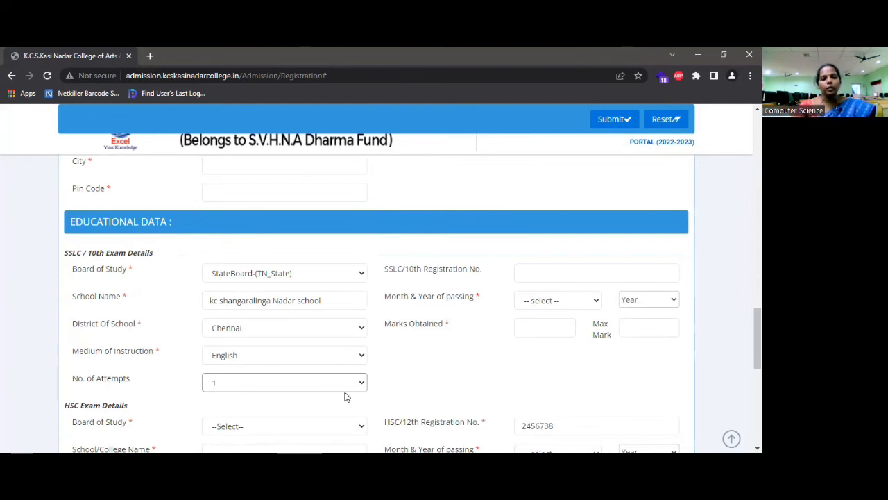
{"action": "left_click", "coordinate": [361, 386]}
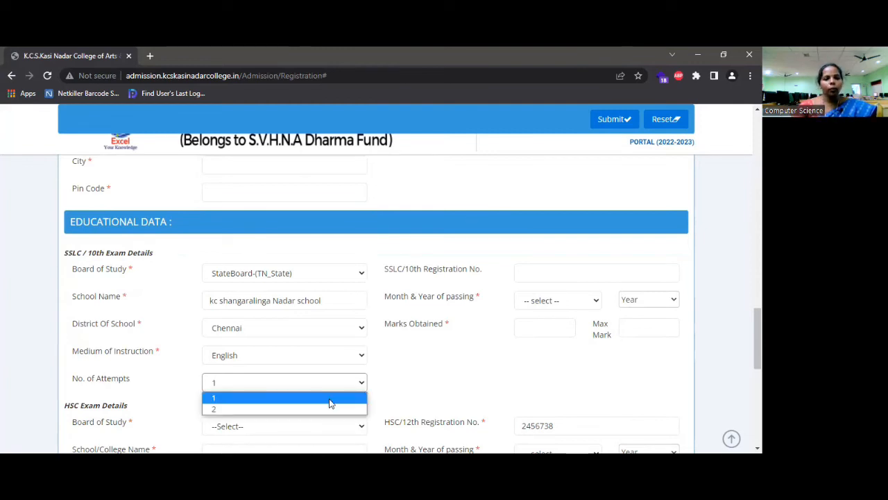
{"action": "left_click", "coordinate": [330, 398]}
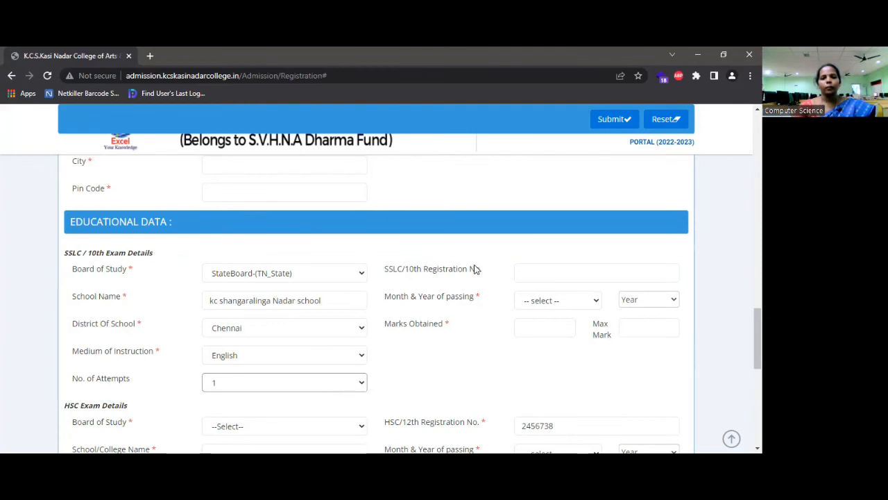
{"action": "left_click", "coordinate": [522, 272]}
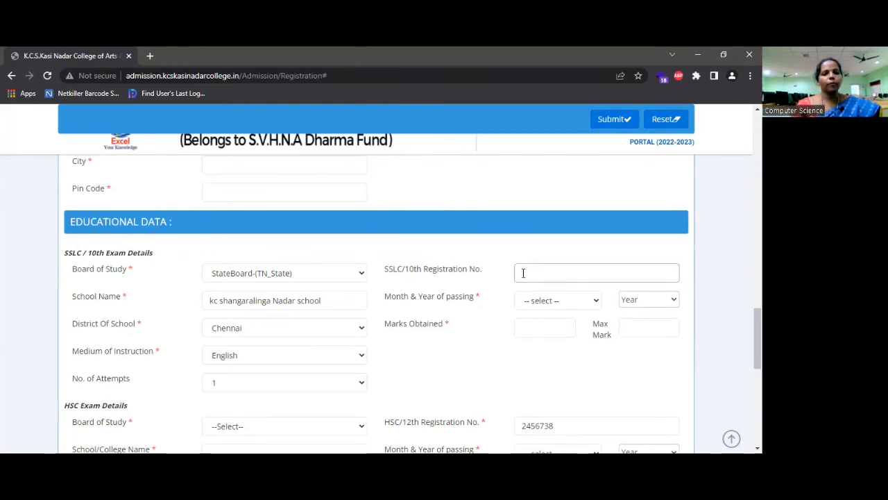
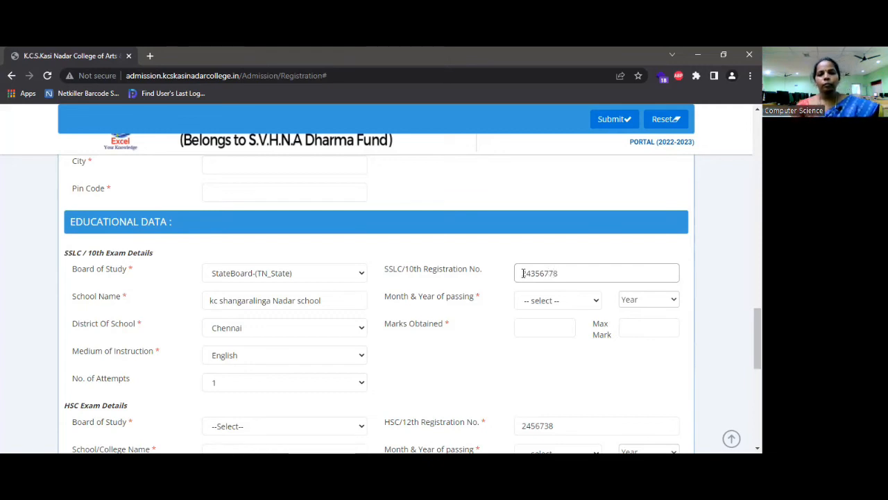
Enter the SSLC registration number and choose Apr as the month of passing
{"action": "left_click", "coordinate": [586, 303]}
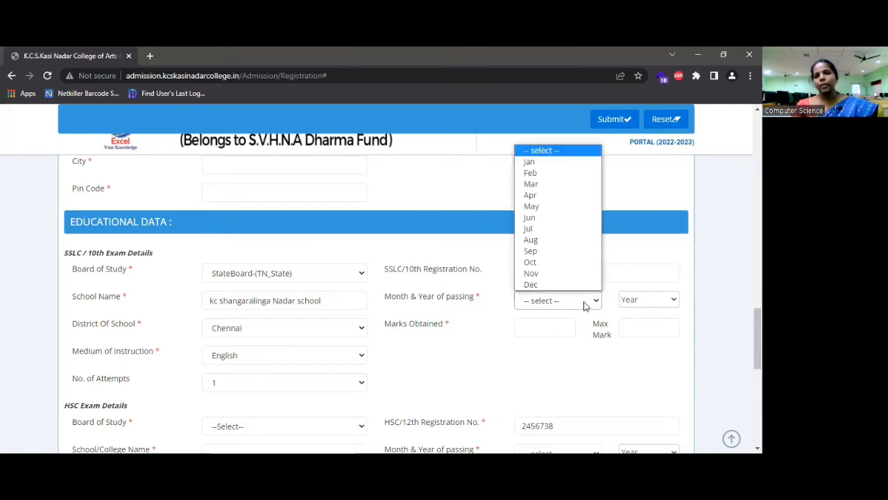
{"action": "left_click", "coordinate": [538, 195]}
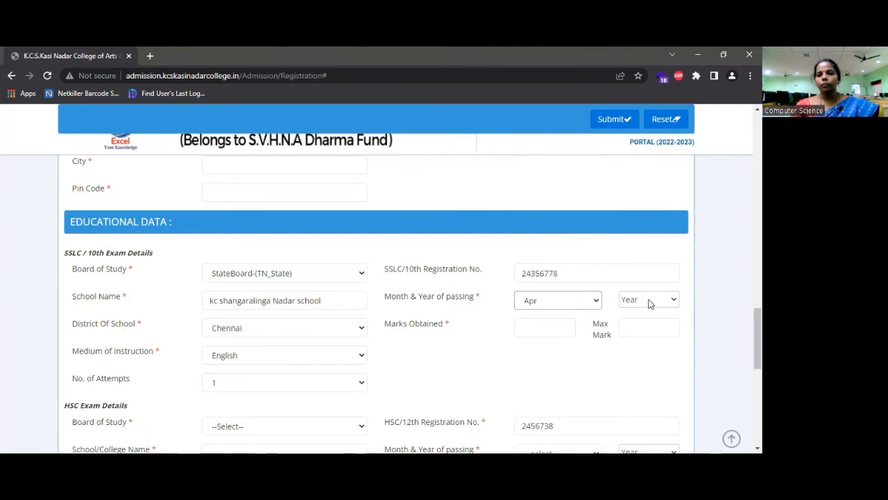
Set the SSLC year of passing to 2020
{"action": "left_click", "coordinate": [649, 303]}
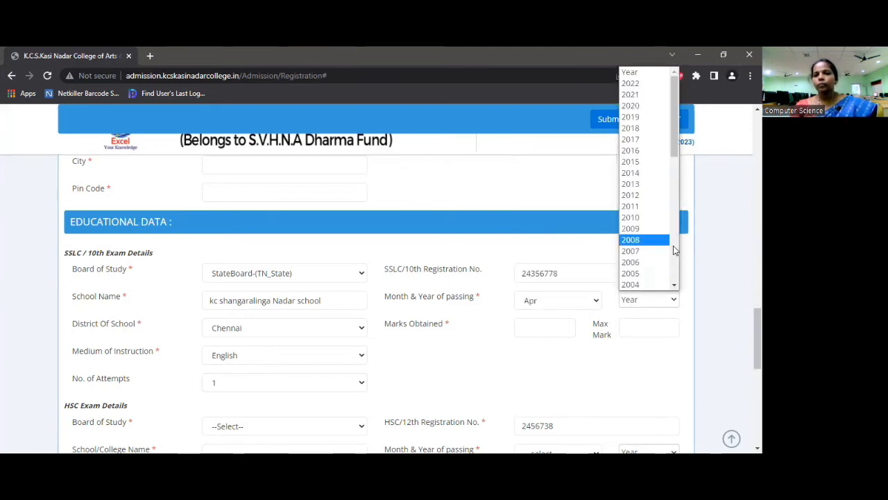
{"action": "left_click", "coordinate": [677, 213]}
{"action": "left_click_drag", "start_coordinate": [679, 235], "coordinate": [670, 180]}
{"action": "left_click", "coordinate": [676, 186]}
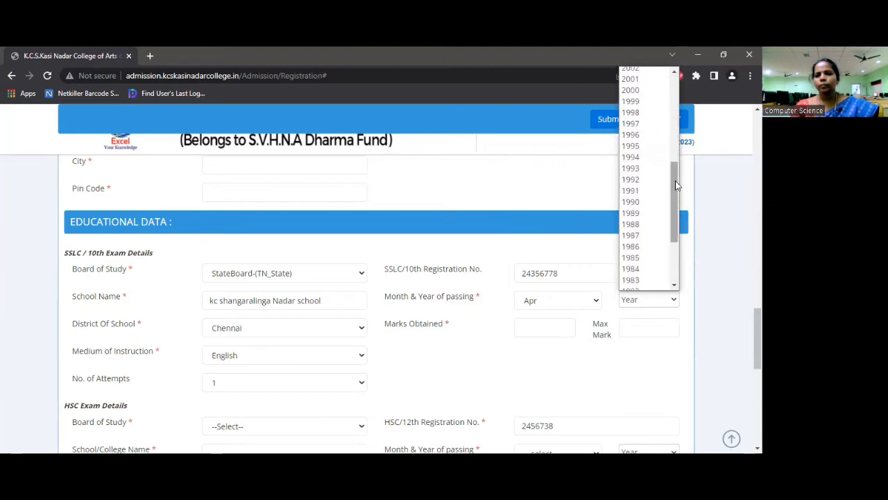
{"action": "left_click", "coordinate": [675, 279]}
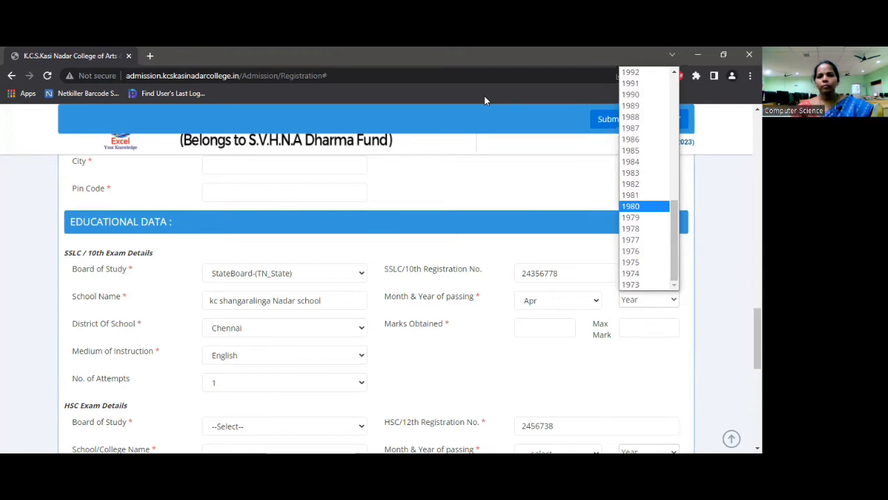
{"action": "left_click", "coordinate": [645, 299]}
{"action": "left_click", "coordinate": [666, 300]}
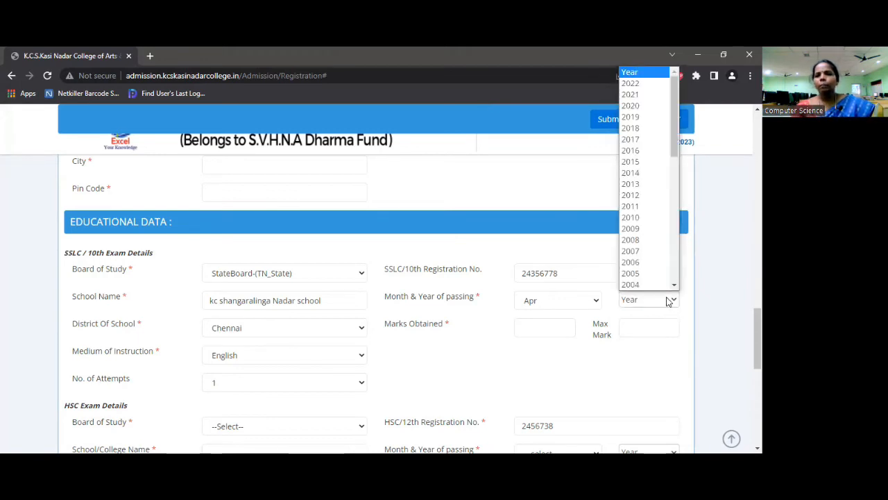
{"action": "left_click", "coordinate": [638, 106]}
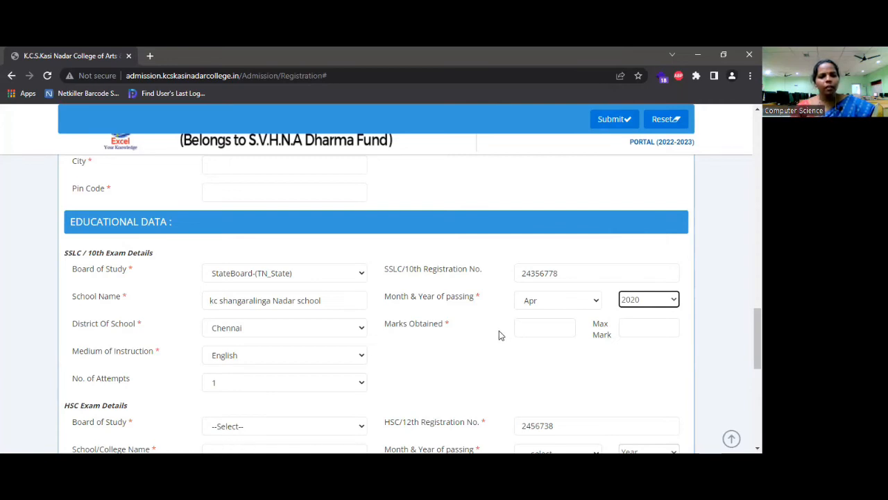
Enter SSLC marks of 430 out of a maximum of 500
{"action": "left_click", "coordinate": [522, 327]}
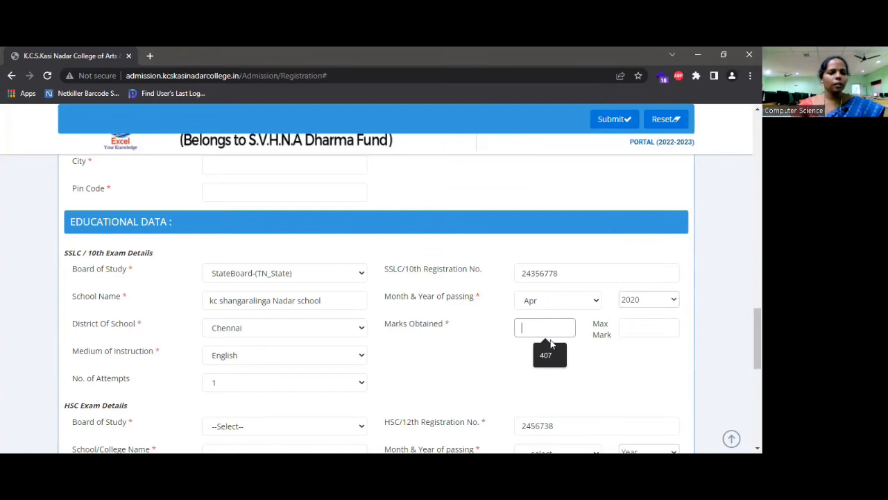
{"action": "type", "text": "4"}
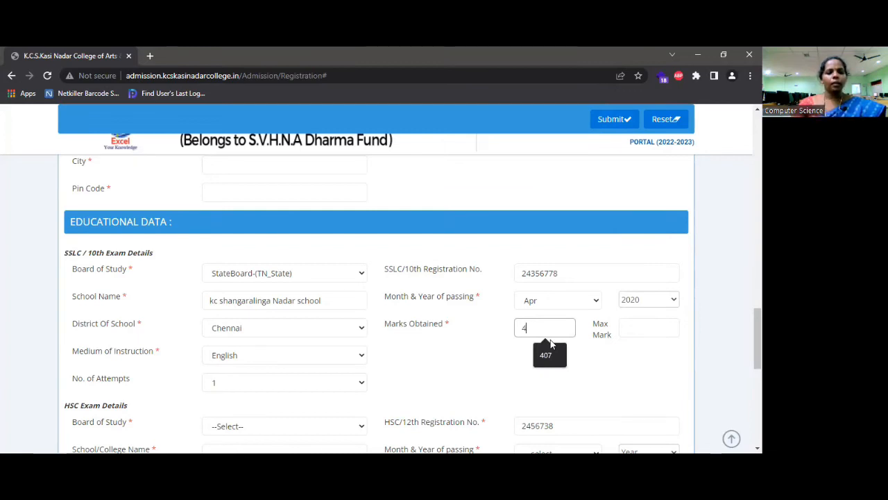
{"action": "type", "text": "30"}
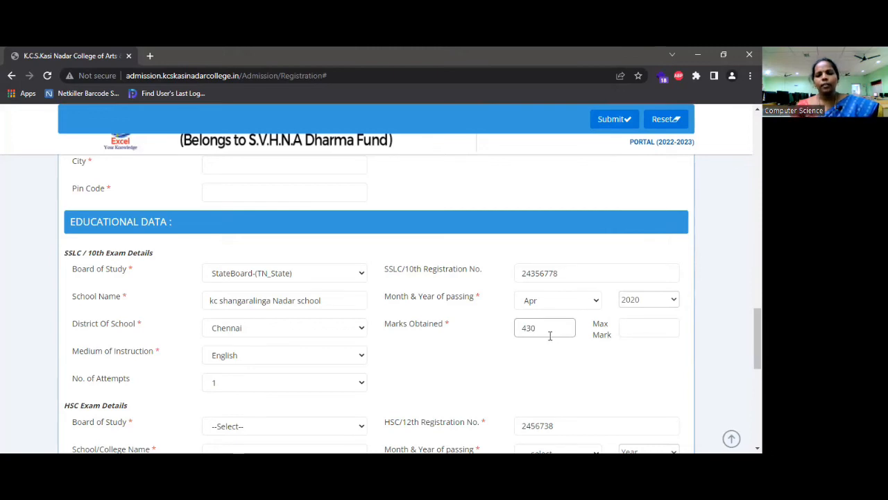
{"action": "left_click", "coordinate": [629, 329]}
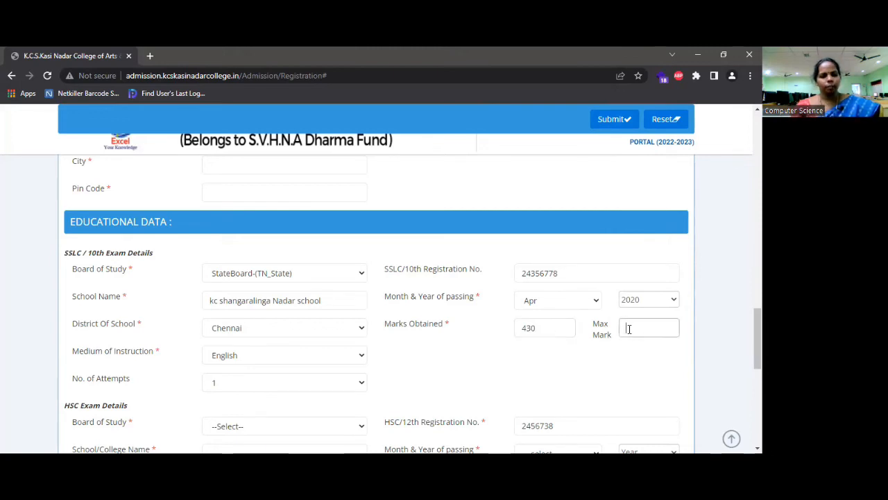
{"action": "type", "text": "500"}
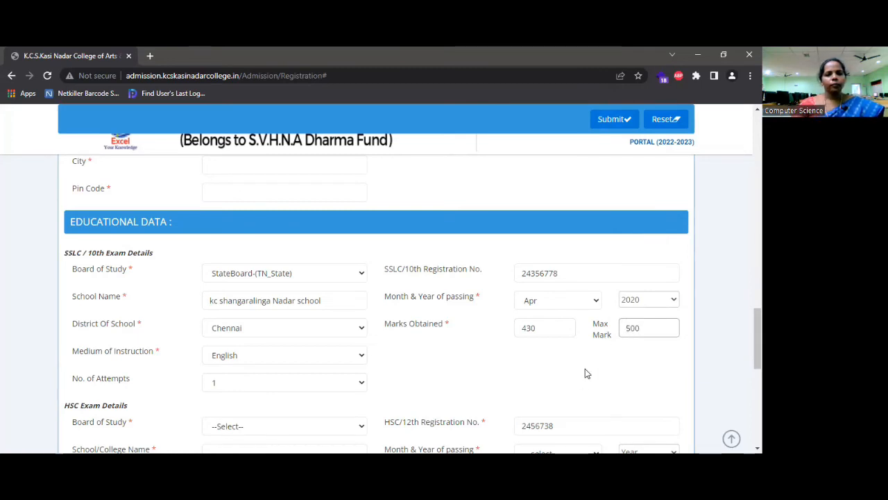
{"action": "scroll", "coordinate": [585, 369], "scroll_direction": "down", "scroll_amount": 1}
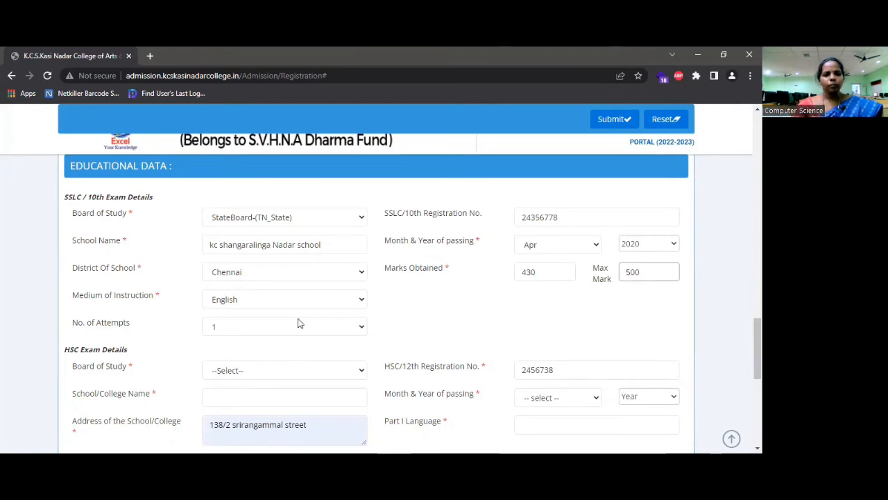
{"action": "scroll", "coordinate": [298, 322], "scroll_direction": "down", "scroll_amount": 1}
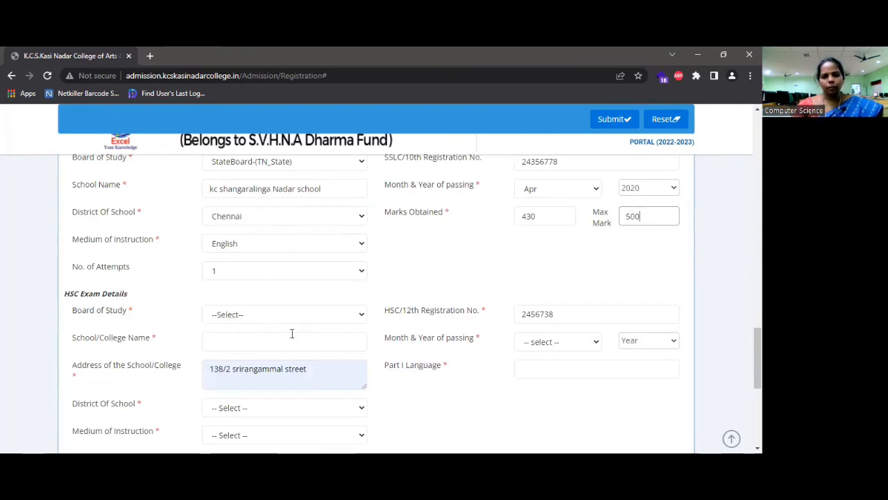
Set the HSC board to StateBoard-(TN_State) and the school name to PAK PALANISAMY HR.SEC.SCHOOL
{"action": "left_click", "coordinate": [360, 317]}
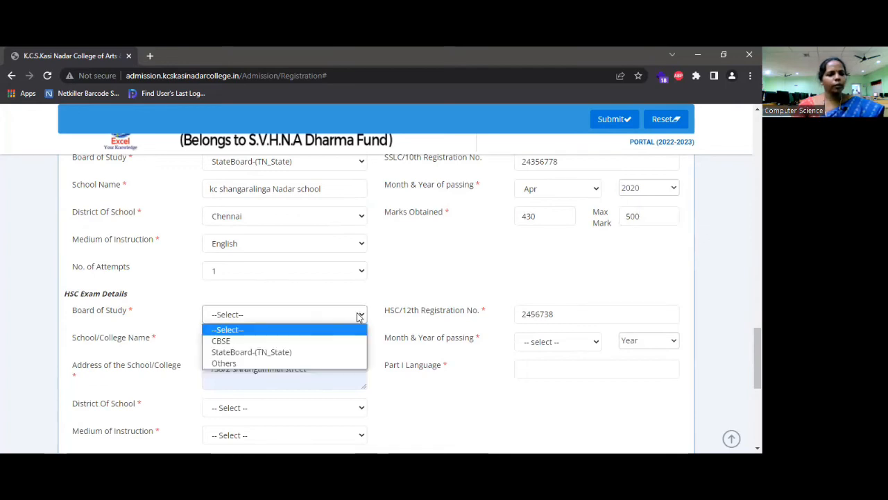
{"action": "left_click", "coordinate": [336, 353]}
{"action": "left_click", "coordinate": [331, 343]}
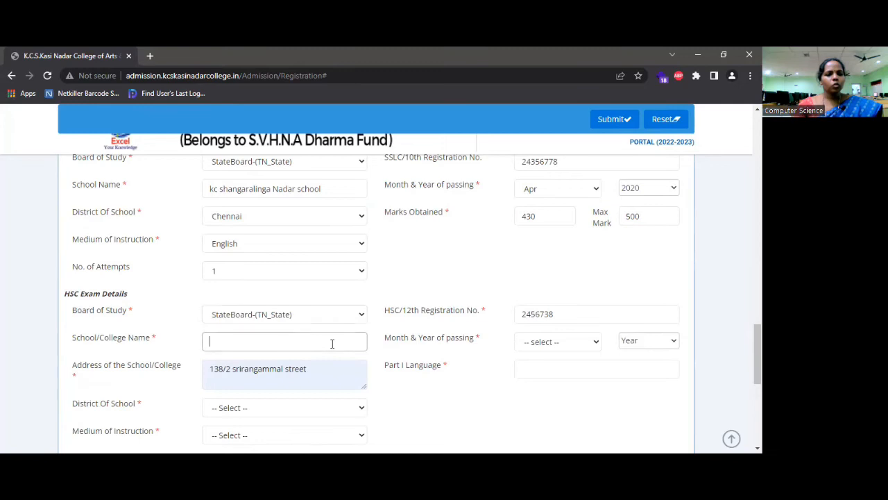
{"action": "type", "text": "pa"}
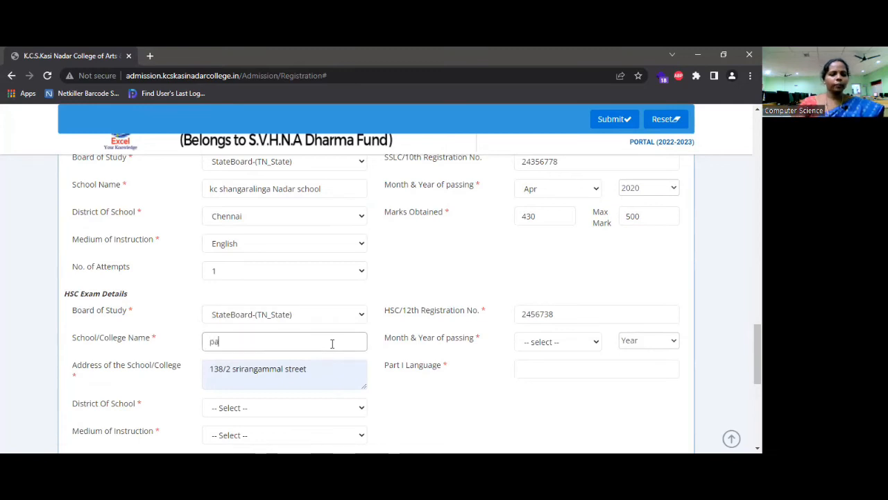
{"action": "key", "text": "BackSpace"}
{"action": "key", "text": "BackSpace"}
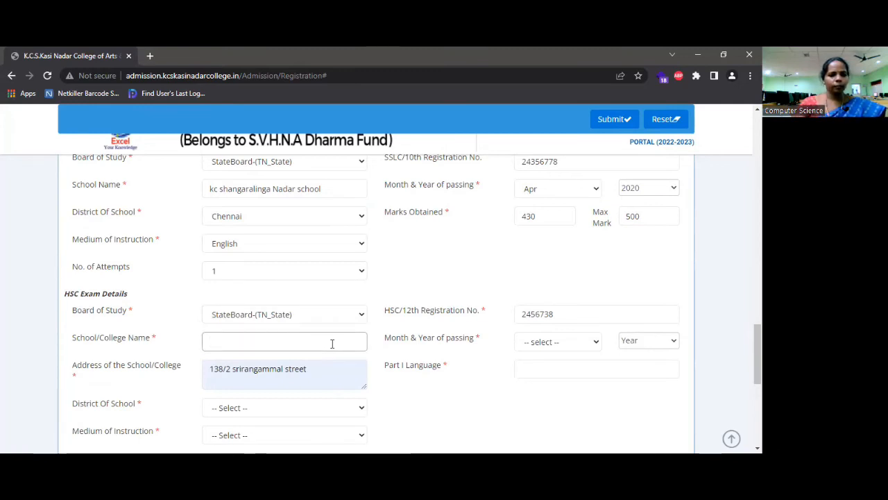
{"action": "type", "text": "PA"}
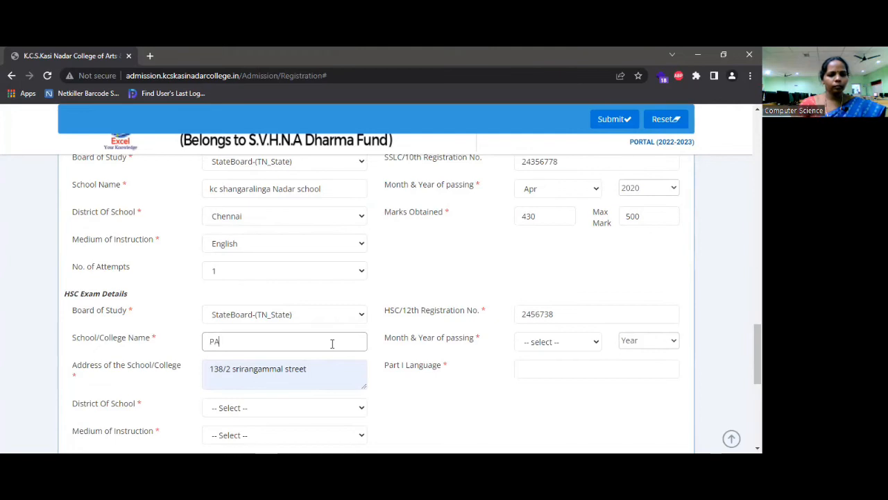
{"action": "type", "text": "K"}
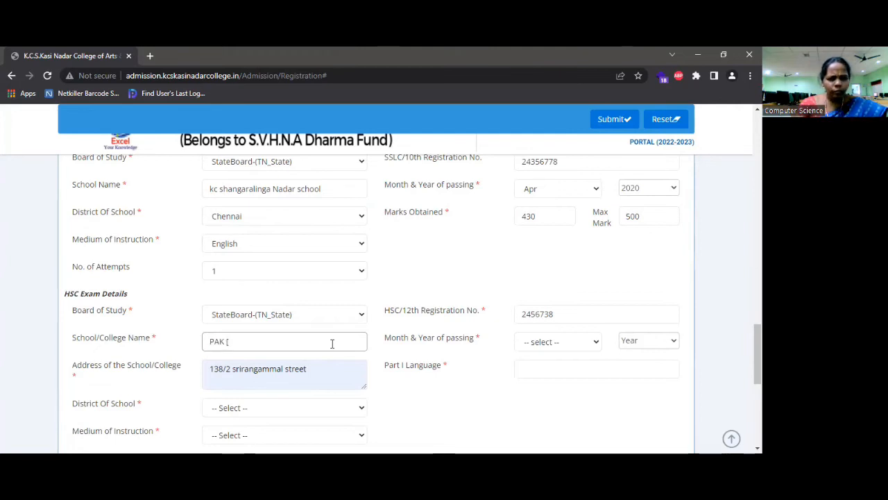
{"action": "type", "text": " PALA"}
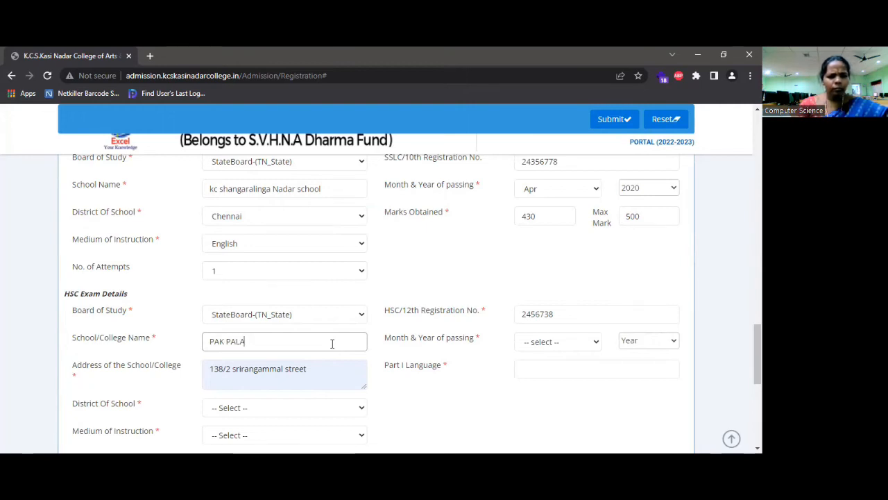
{"action": "type", "text": "NISA"}
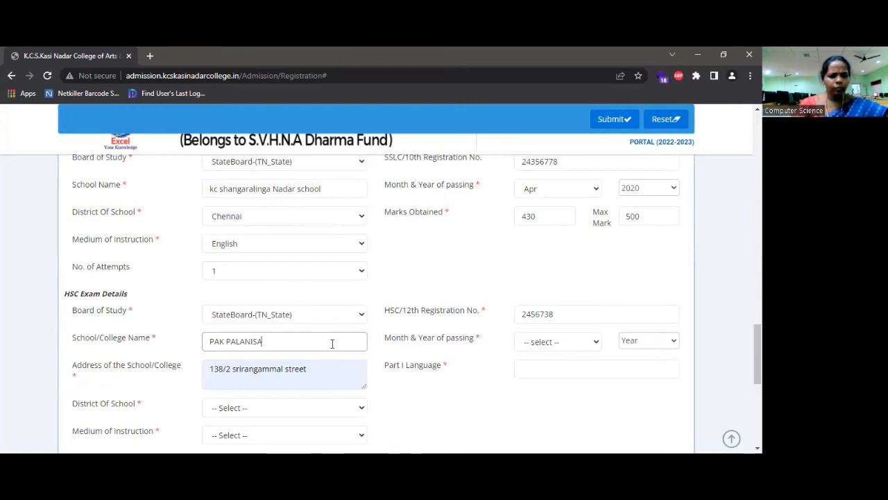
{"action": "type", "text": "MY H"}
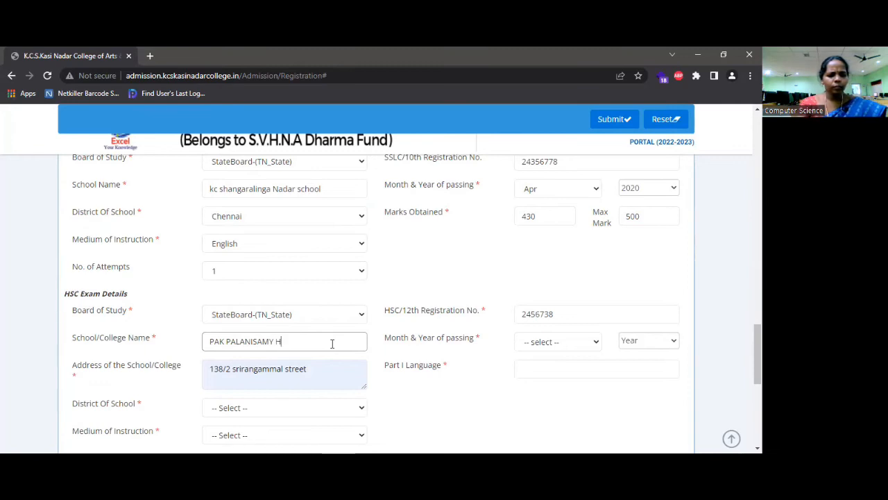
{"action": "type", "text": "R.SEC"}
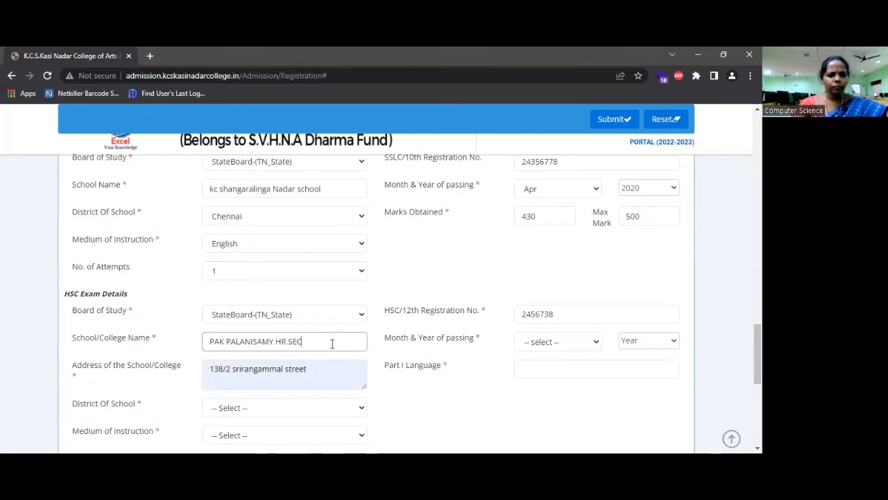
{"action": "type", "text": ".SCHOOL"}
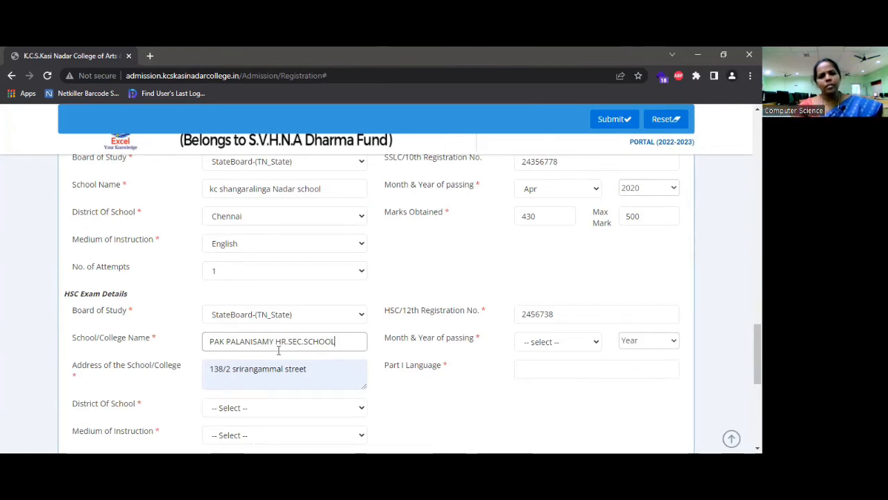
Delete the autofilled HSC school address, including the briefly typed CHENNAI, leaving the field blank
{"action": "left_click", "coordinate": [317, 372]}
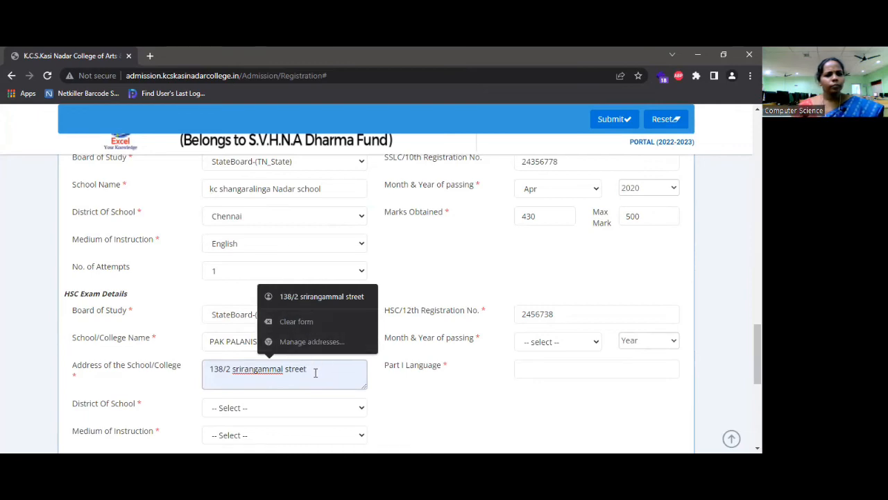
{"action": "key", "text": "BackSpace"}
{"action": "key", "text": "BackSpace"}
{"action": "key", "text": "BackSpace"}
{"action": "key", "text": "BackSpace"}
{"action": "key", "text": "BackSpace"}
{"action": "key", "text": "BackSpace"}
{"action": "key", "text": "BackSpace"}
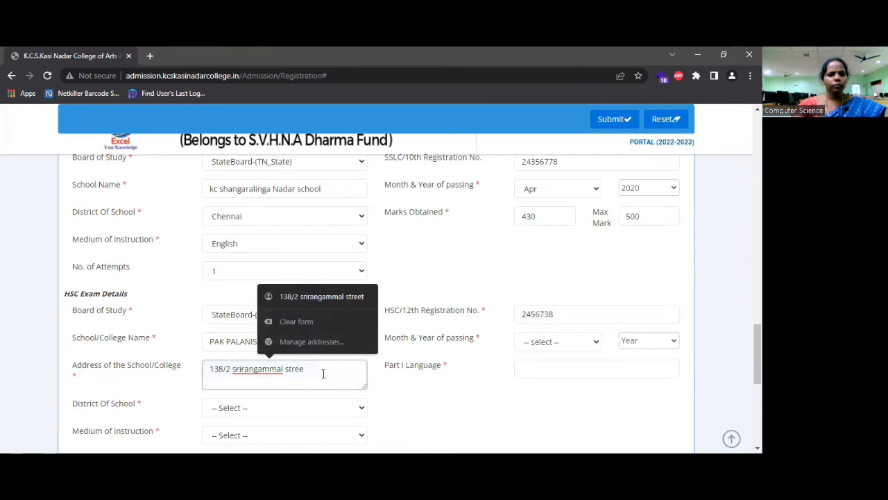
{"action": "key", "text": "BackSpace"}
{"action": "key", "text": "BackSpace"}
{"action": "key", "text": "BackSpace"}
{"action": "key", "text": "BackSpace"}
{"action": "key", "text": "BackSpace"}
{"action": "key", "text": "BackSpace"}
{"action": "key", "text": "BackSpace"}
{"action": "key", "text": "BackSpace"}
{"action": "key", "text": "BackSpace"}
{"action": "key", "text": "BackSpace"}
{"action": "key", "text": "BackSpace"}
{"action": "key", "text": "BackSpace"}
{"action": "key", "text": "BackSpace"}
{"action": "key", "text": "BackSpace"}
{"action": "key", "text": "BackSpace"}
{"action": "key", "text": "BackSpace"}
{"action": "key", "text": "BackSpace"}
{"action": "key", "text": "BackSpace"}
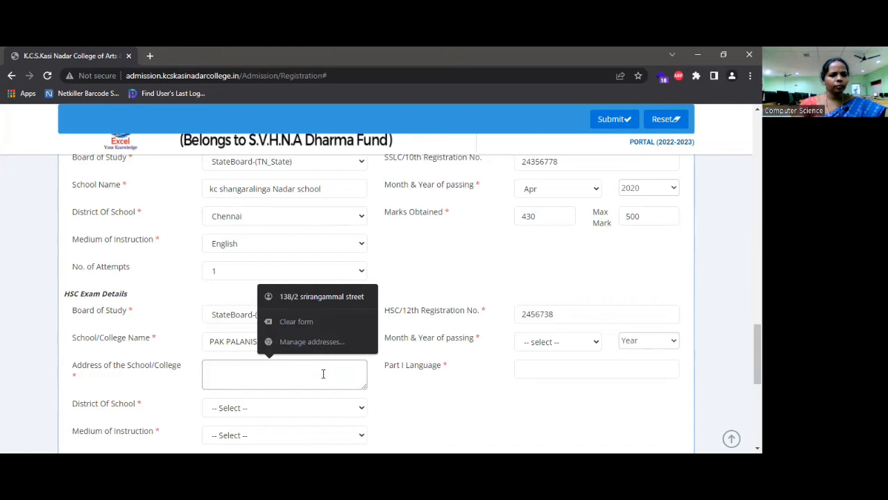
{"action": "type", "text": "CHE"}
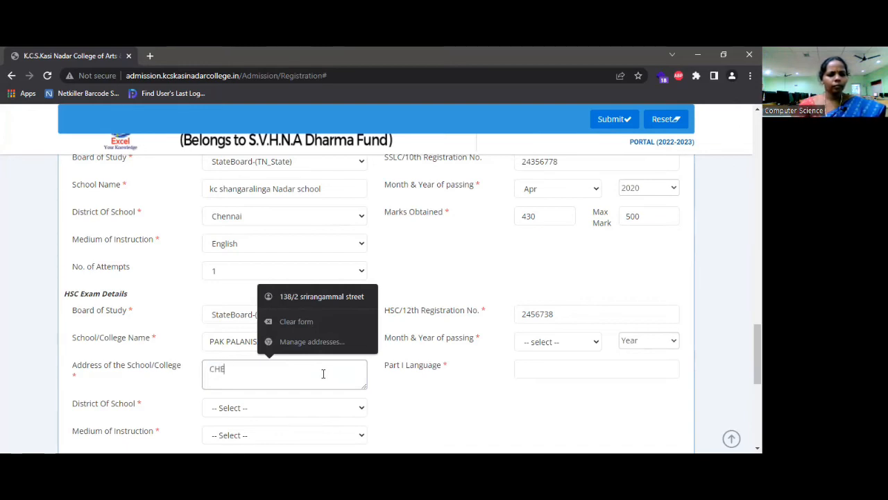
{"action": "type", "text": "NNAI"}
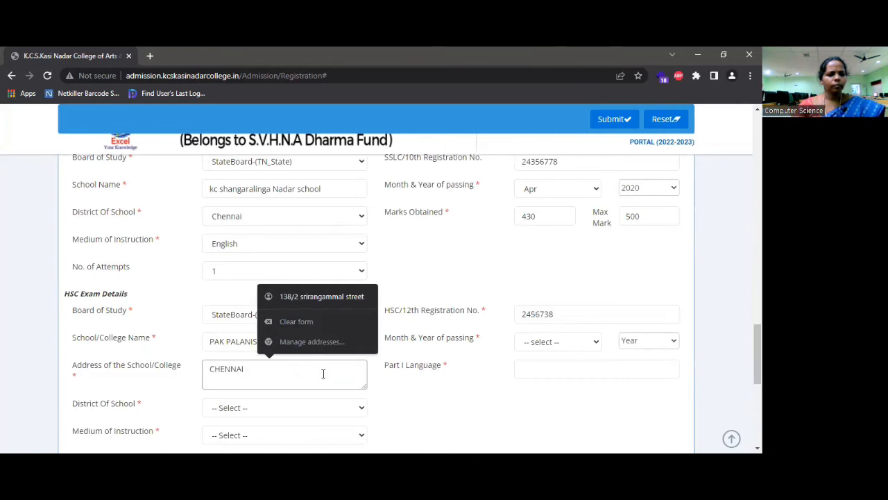
{"action": "key", "text": "BackSpace"}
{"action": "key", "text": "BackSpace"}
{"action": "key", "text": "BackSpace"}
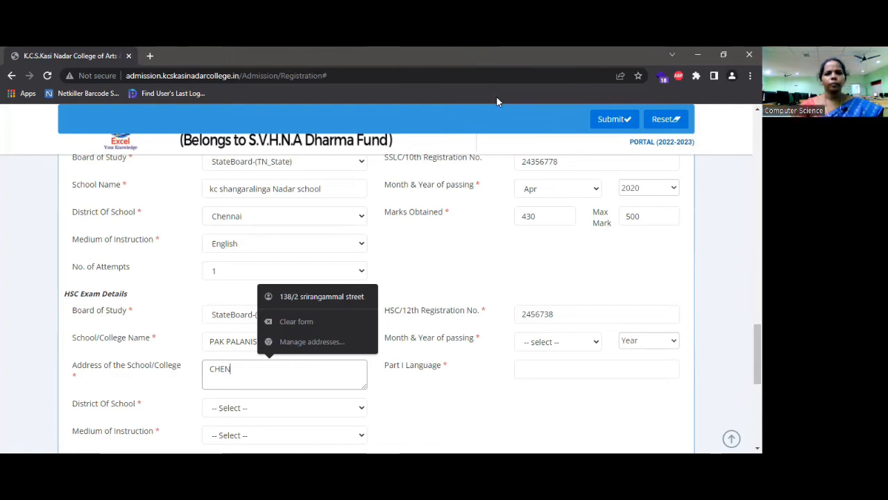
{"action": "key", "text": "BackSpace"}
{"action": "key", "text": "BackSpace"}
{"action": "key", "text": "BackSpace"}
{"action": "key", "text": "BackSpace"}
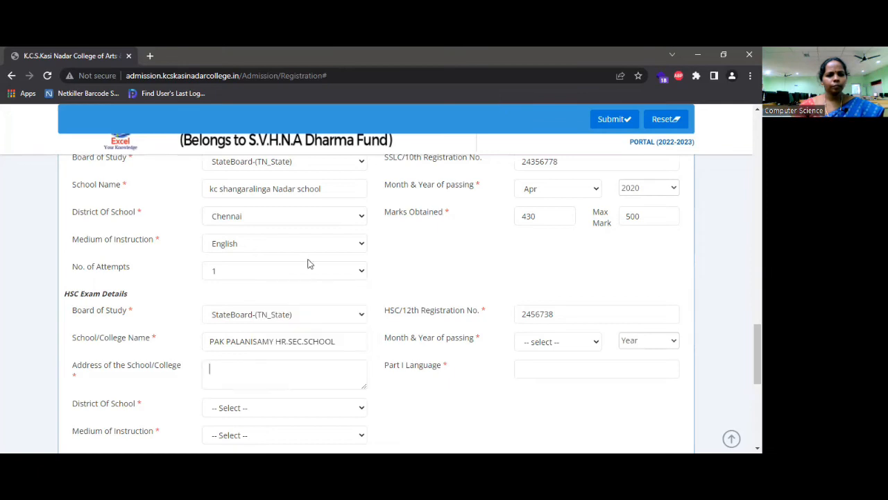
Type the HSC school's colony and street address, correcting the misspelled street name
{"action": "left_click", "coordinate": [258, 373]}
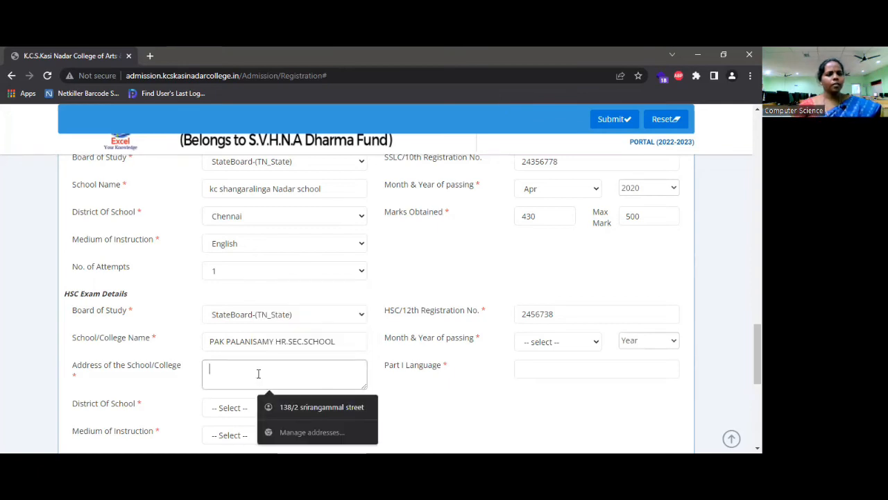
{"action": "type", "text": "KANNIYAPPAM"}
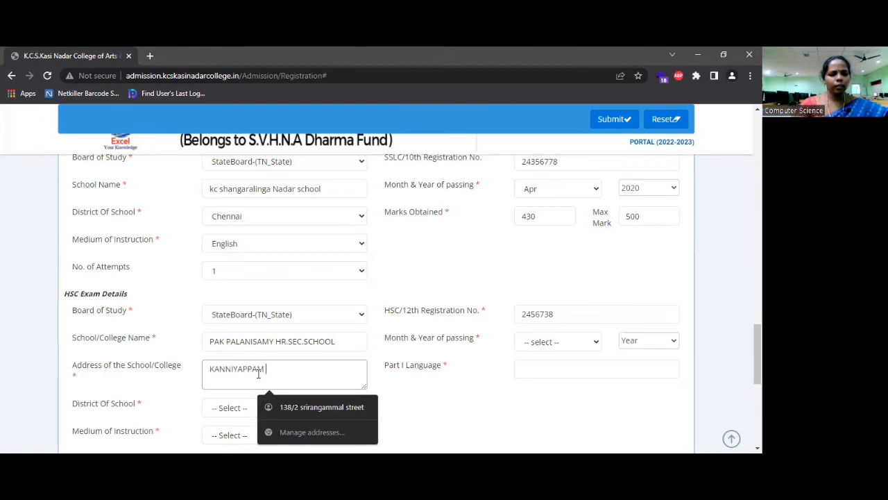
{"action": "type", "text": " CO"}
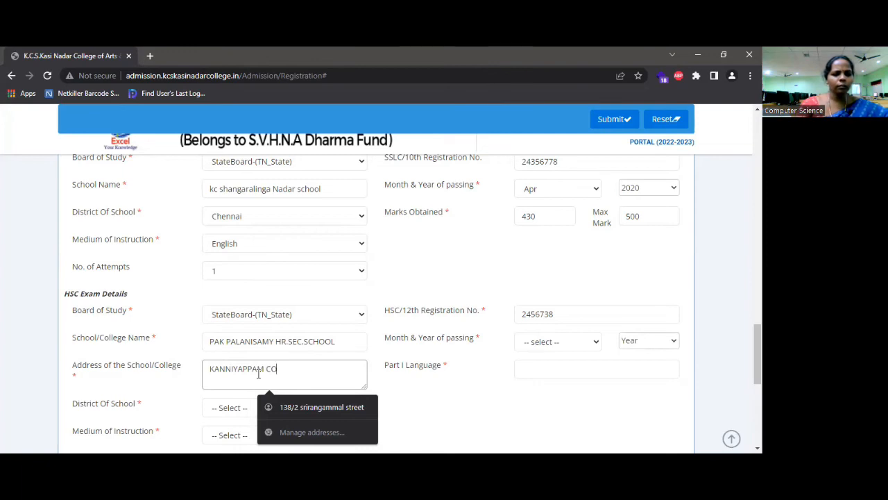
{"action": "type", "text": "LONY"}
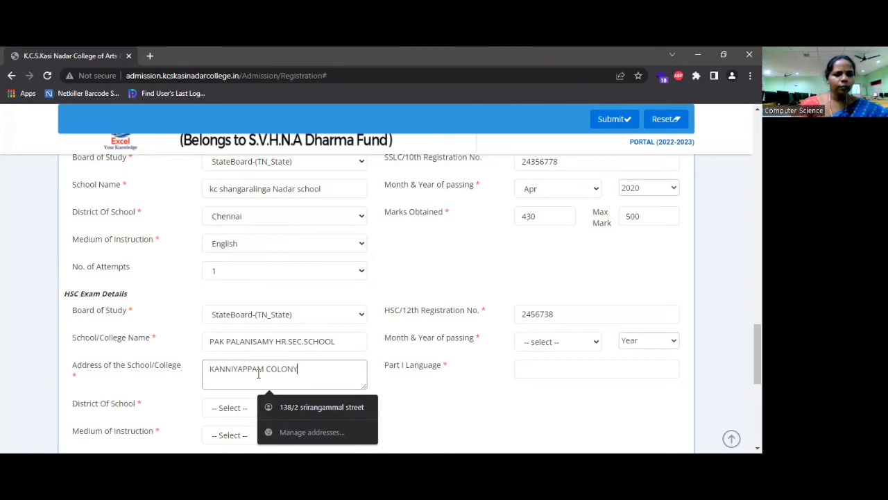
{"action": "type", "text": ", P"}
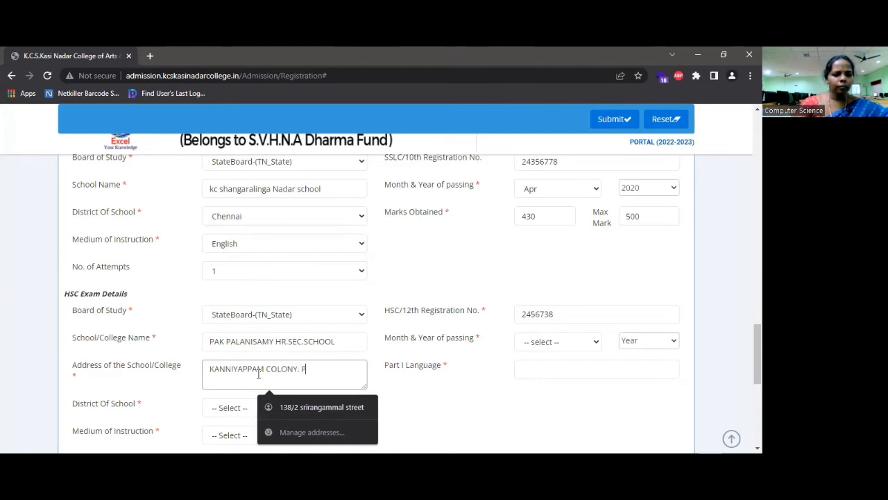
{"action": "type", "text": "AN RA"}
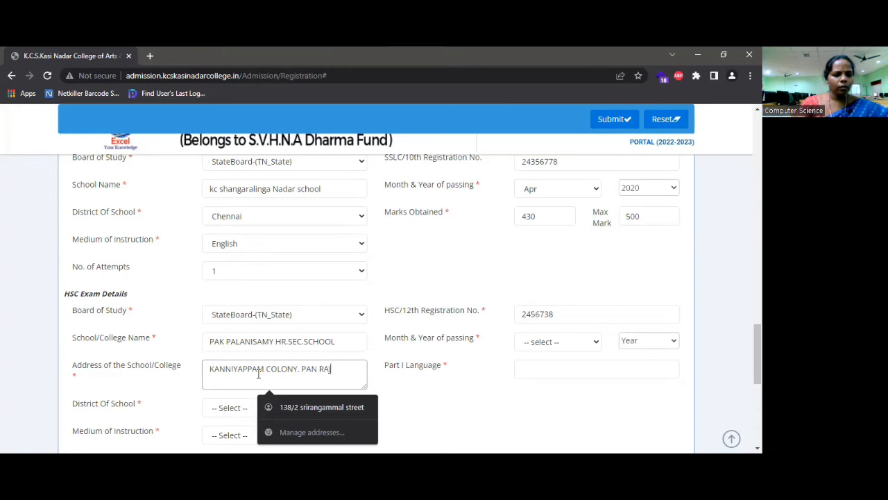
{"action": "type", "text": "JARATHAN"}
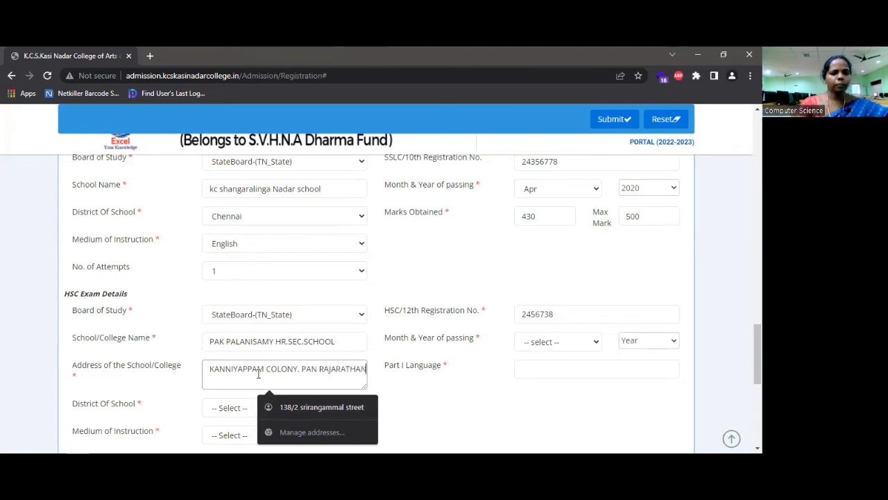
{"action": "key", "text": "BackSpace"}
{"action": "key", "text": "BackSpace"}
{"action": "type", "text": "NAM NAG"}
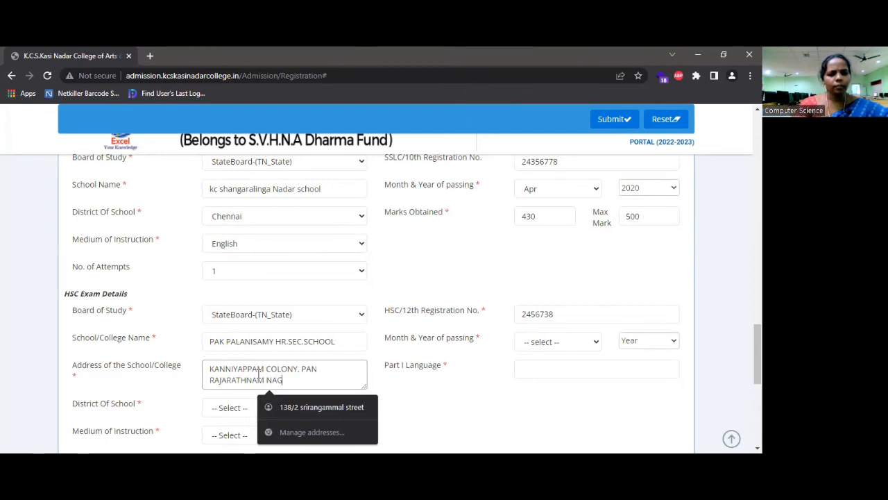
{"action": "type", "text": "AR"}
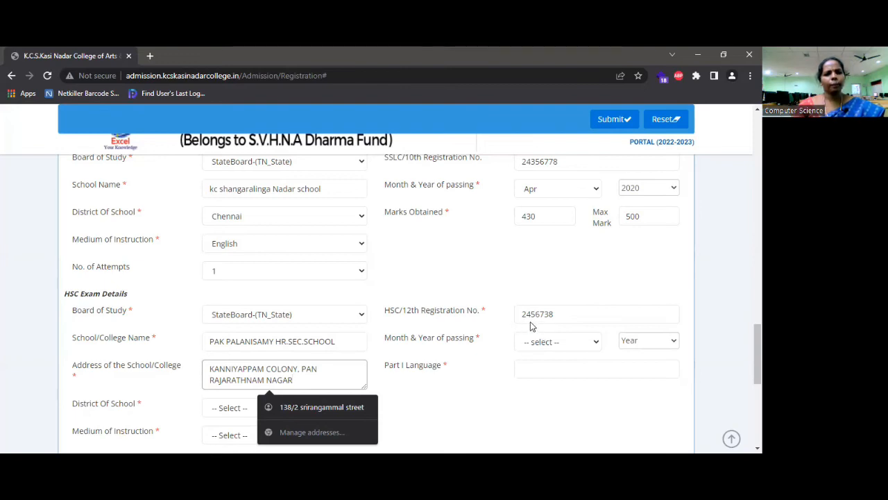
Set the HSC school district to Chennai and medium of instruction to English
{"action": "scroll", "coordinate": [392, 374], "scroll_direction": "down", "scroll_amount": 1}
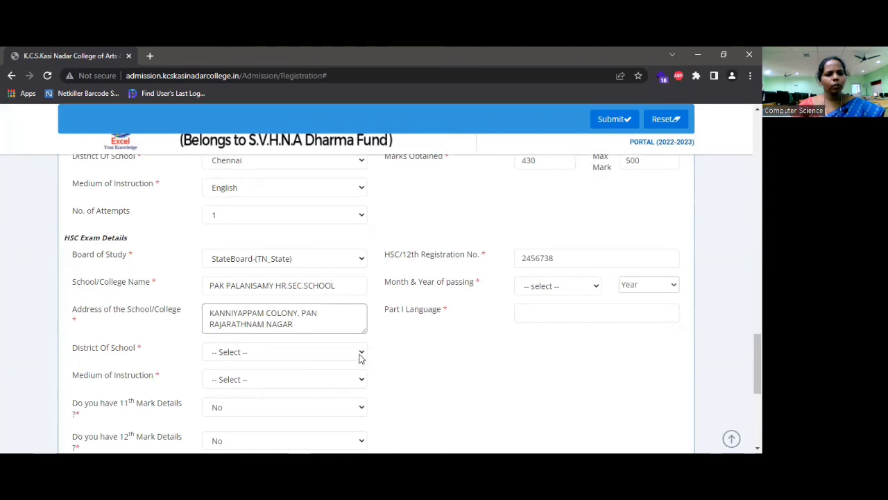
{"action": "left_click", "coordinate": [359, 355]}
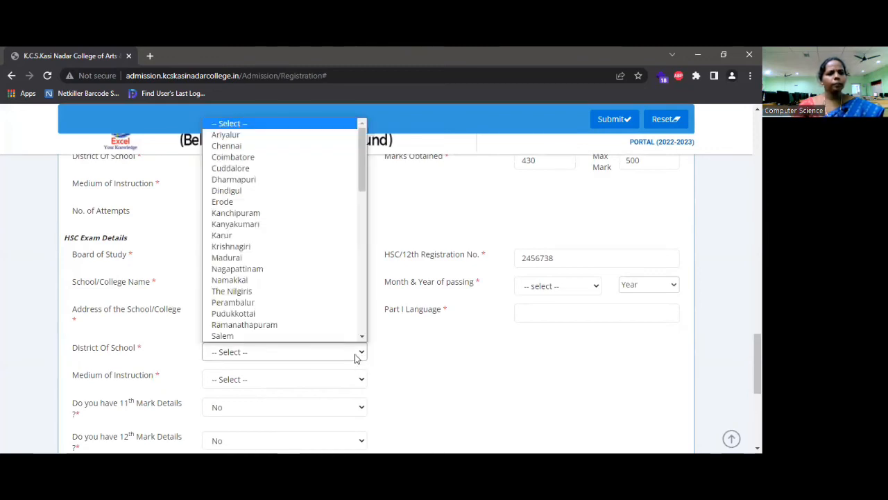
{"action": "left_click", "coordinate": [244, 146]}
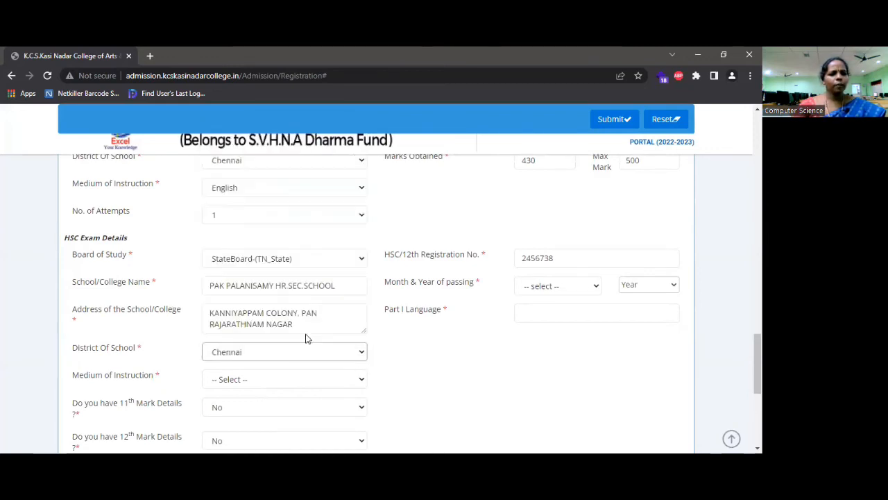
{"action": "left_click", "coordinate": [338, 385]}
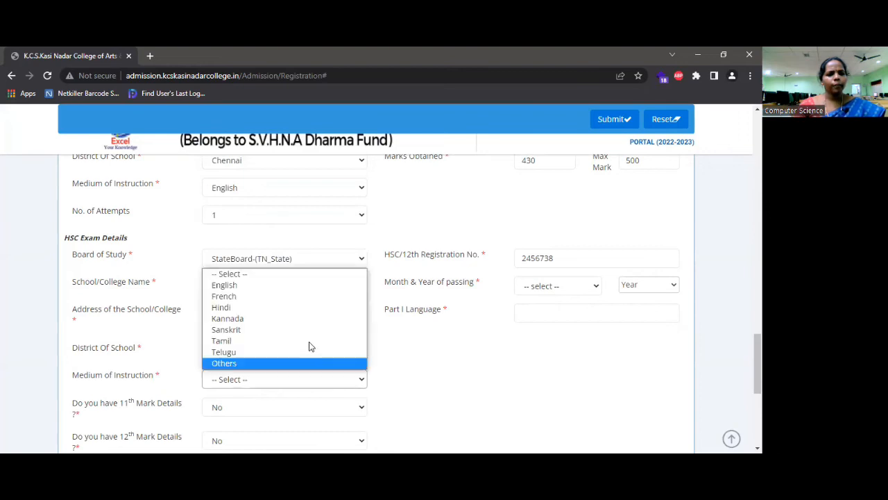
{"action": "left_click", "coordinate": [281, 285]}
{"action": "scroll", "coordinate": [307, 361], "scroll_direction": "down", "scroll_amount": 1}
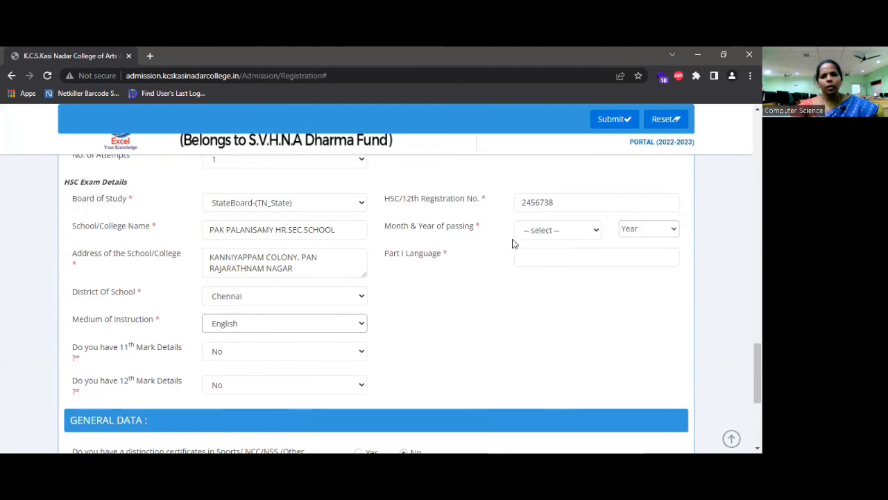
Set the HSC month and year of passing to Apr 2022
{"action": "left_click", "coordinate": [590, 233]}
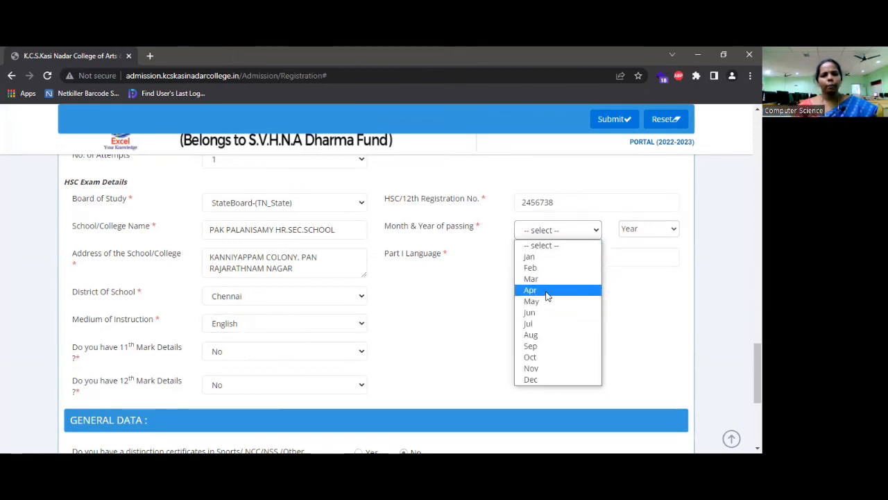
{"action": "left_click", "coordinate": [685, 247]}
{"action": "left_click", "coordinate": [670, 231]}
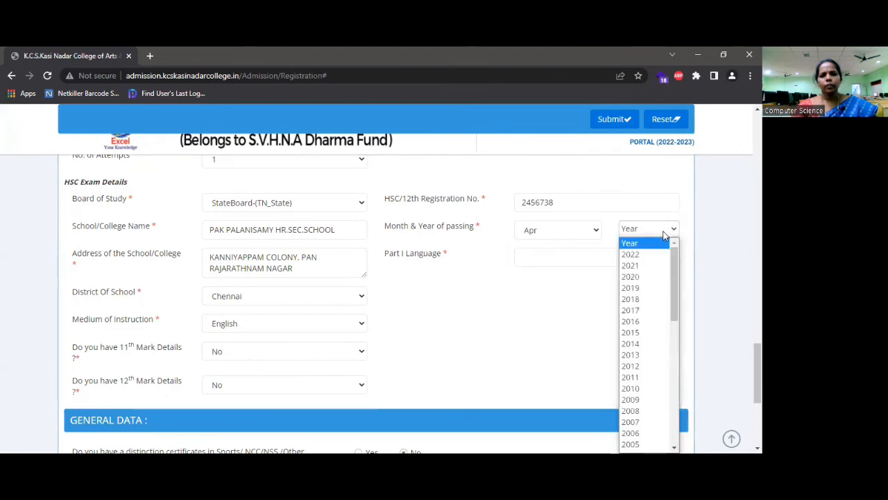
{"action": "left_click", "coordinate": [646, 255]}
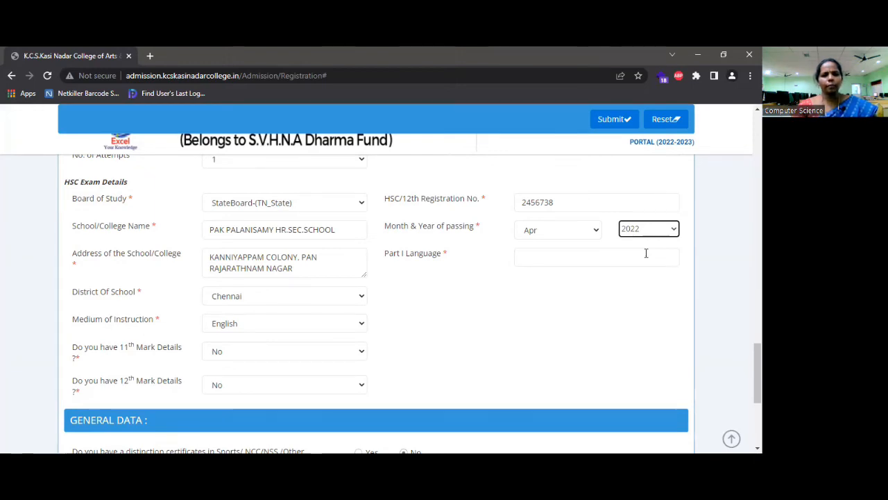
{"action": "left_click", "coordinate": [557, 258]}
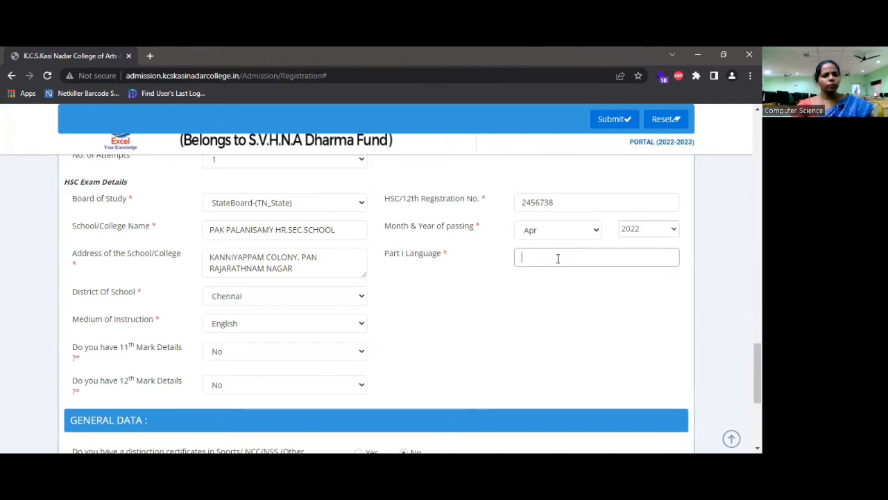
Enter TAMIL as the Part I Language and leave 11th Mark Details at No
{"action": "type", "text": "TA"}
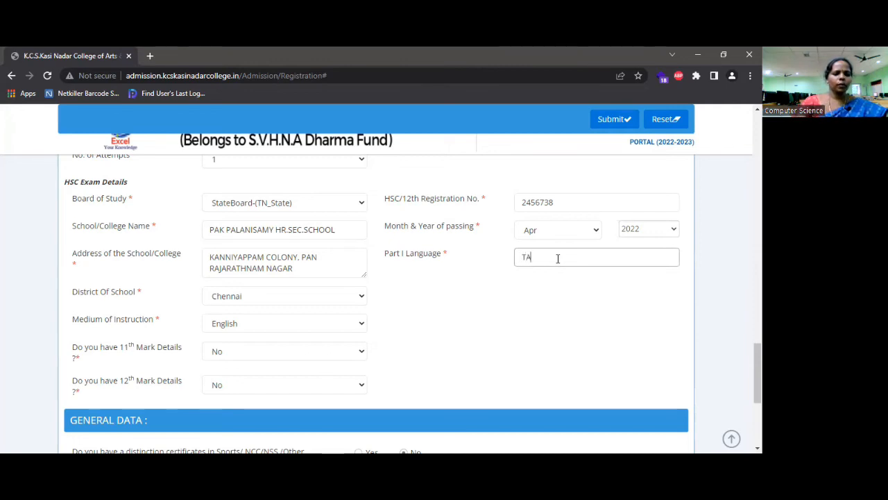
{"action": "type", "text": "MIL"}
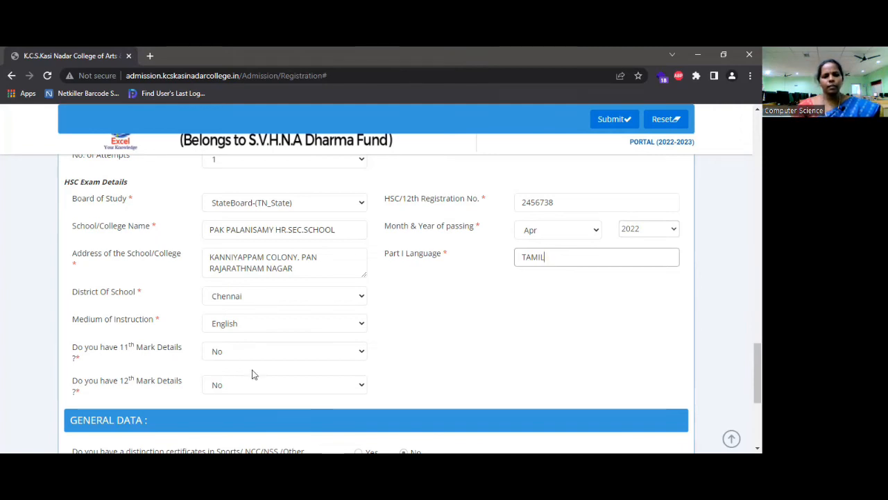
{"action": "left_click", "coordinate": [360, 354]}
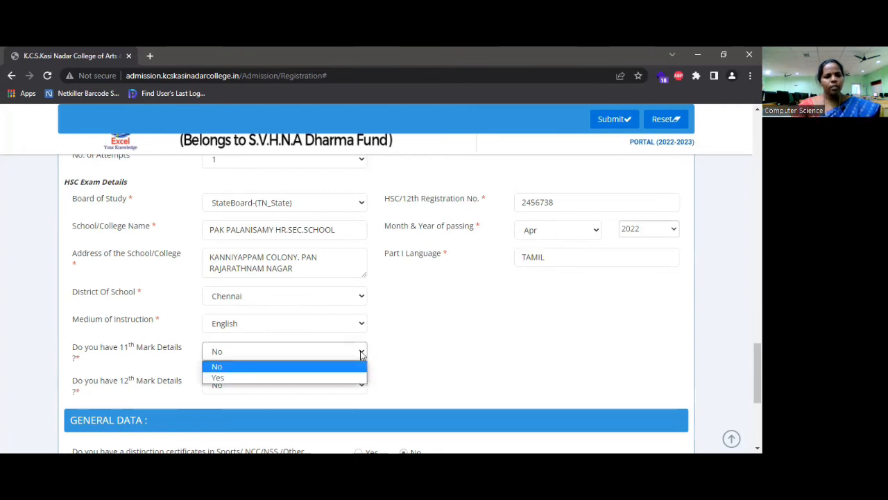
{"action": "left_click", "coordinate": [331, 378]}
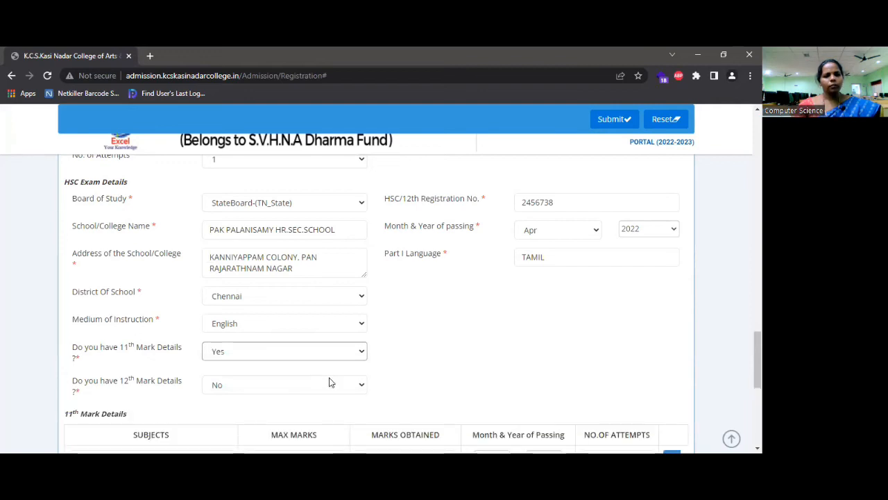
{"action": "left_click", "coordinate": [359, 351]}
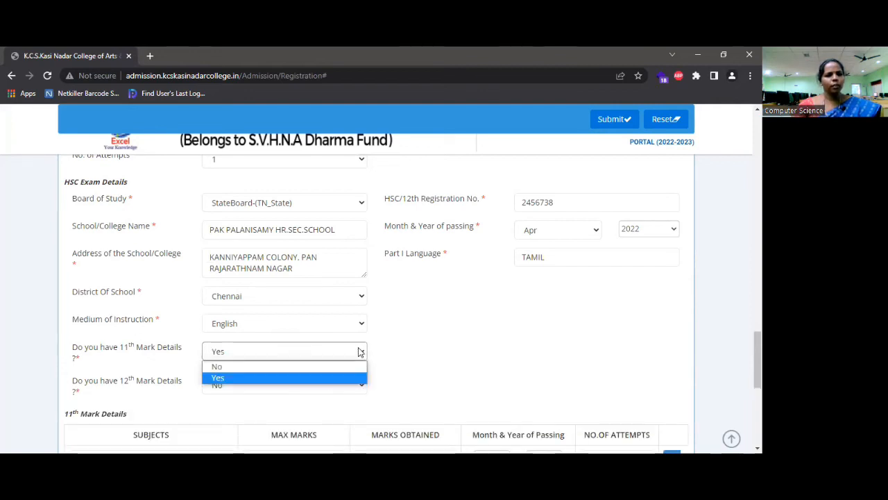
{"action": "left_click", "coordinate": [236, 367]}
{"action": "scroll", "coordinate": [235, 366], "scroll_direction": "down", "scroll_amount": 1}
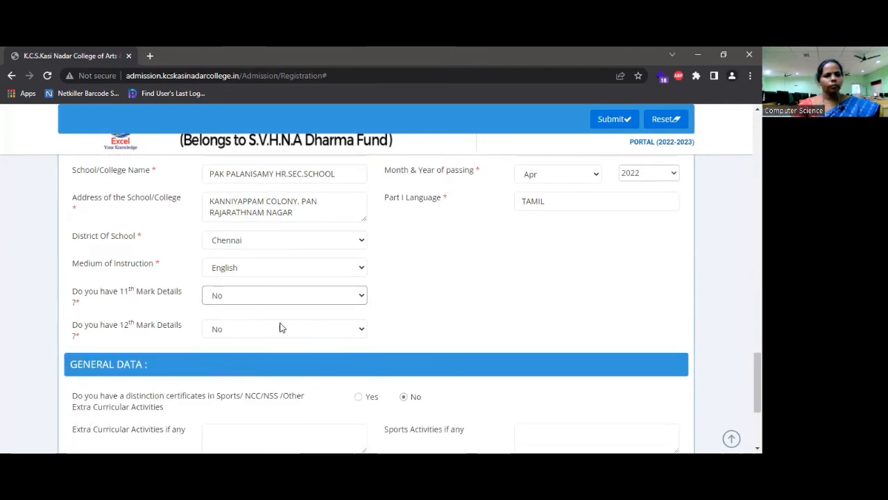
{"action": "left_click", "coordinate": [350, 331]}
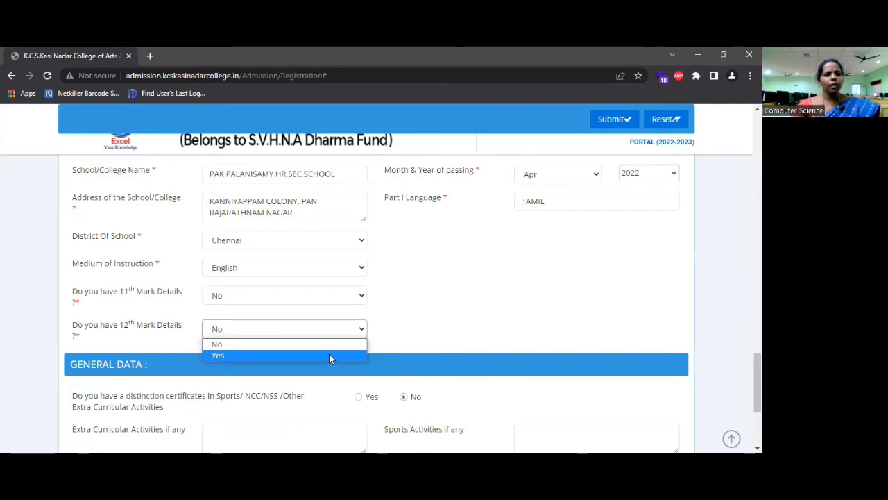
Answer Yes for 12th mark details and add Tamil with 76 marks obtained
{"action": "left_click", "coordinate": [328, 354]}
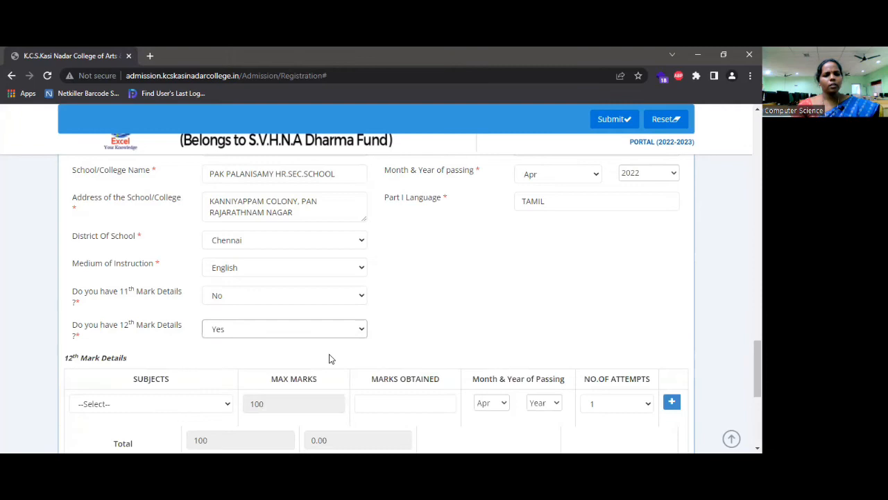
{"action": "scroll", "coordinate": [329, 353], "scroll_direction": "down", "scroll_amount": 1}
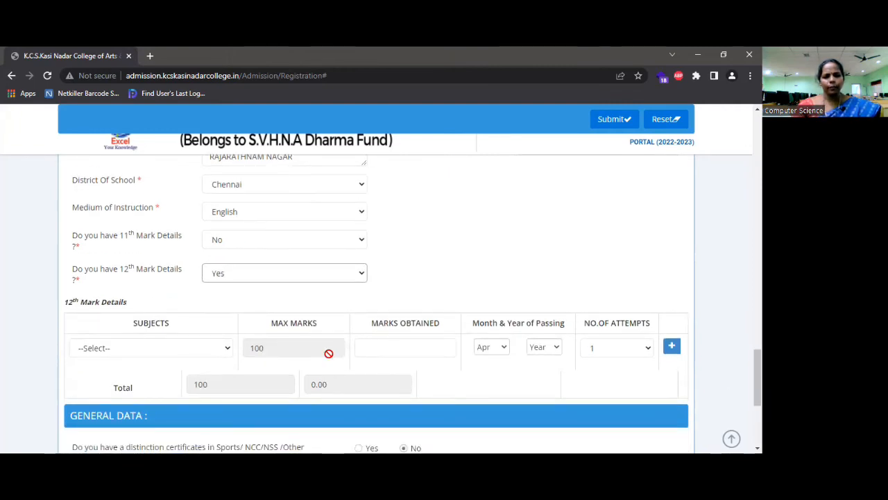
{"action": "left_click", "coordinate": [230, 350]}
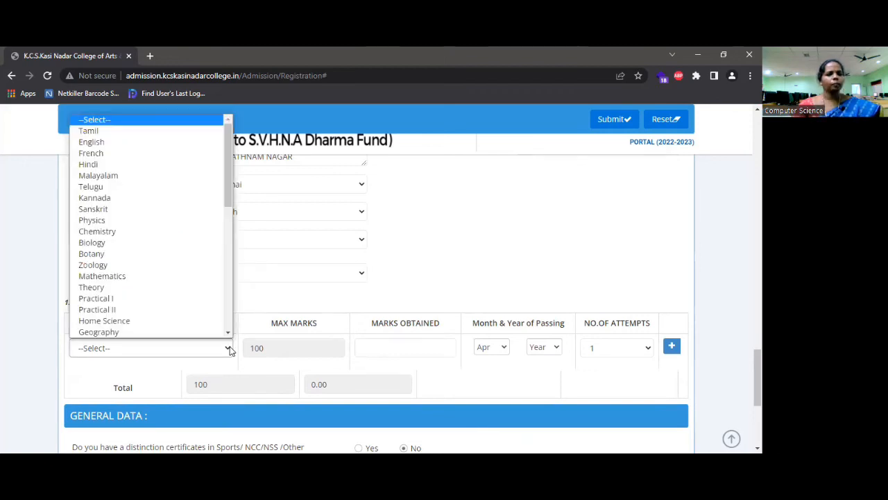
{"action": "left_click", "coordinate": [145, 132]}
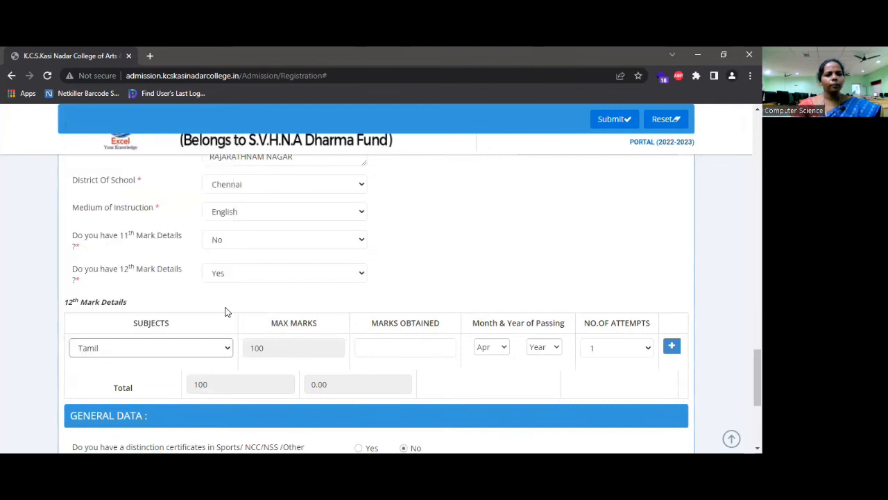
{"action": "scroll", "coordinate": [224, 311], "scroll_direction": "down", "scroll_amount": 1}
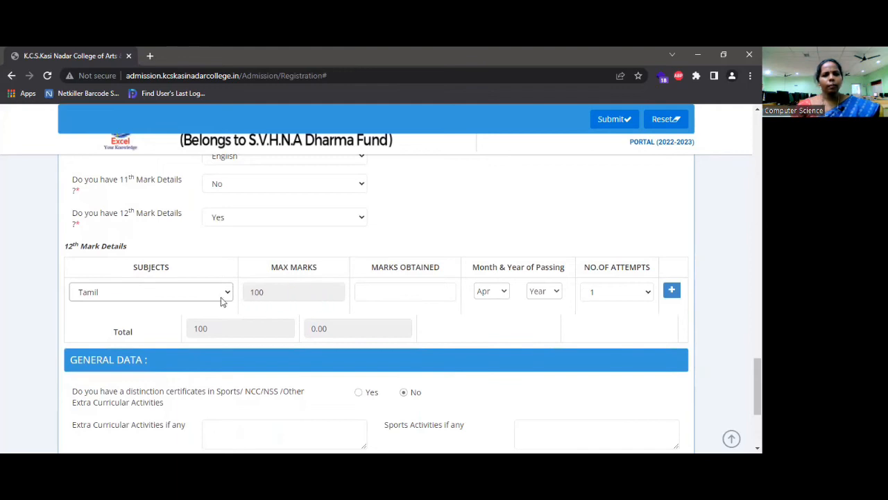
{"action": "left_click", "coordinate": [386, 291]}
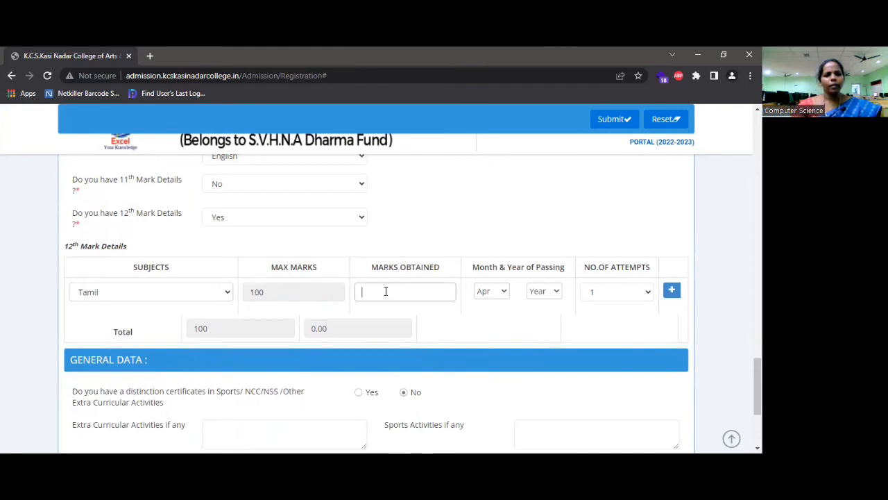
{"action": "type", "text": "76"}
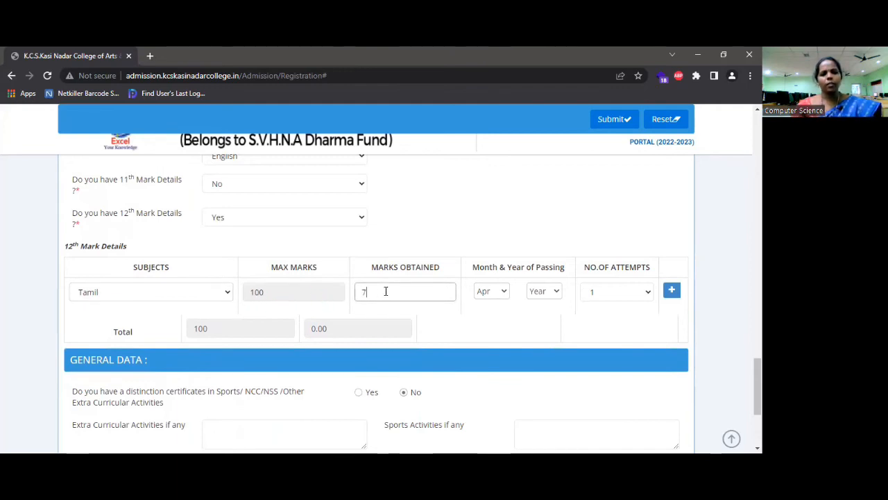
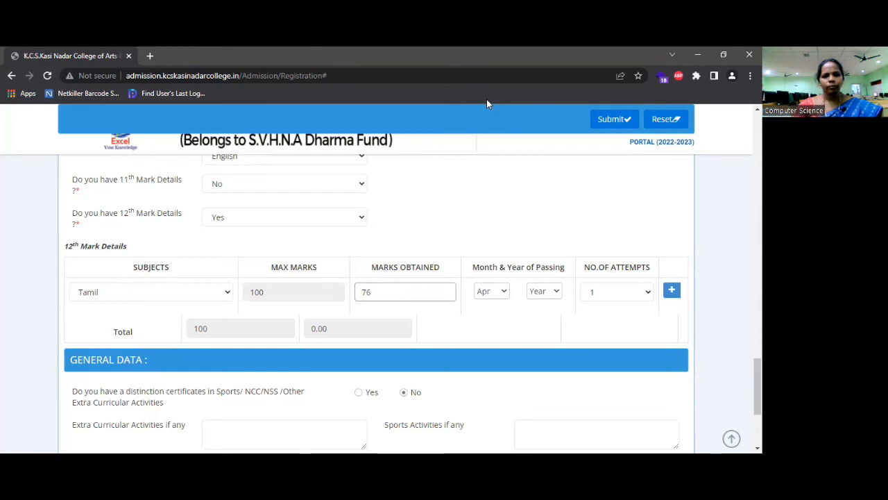
Add a second 12th-mark row with English scoring 81
{"action": "key", "text": "Return"}
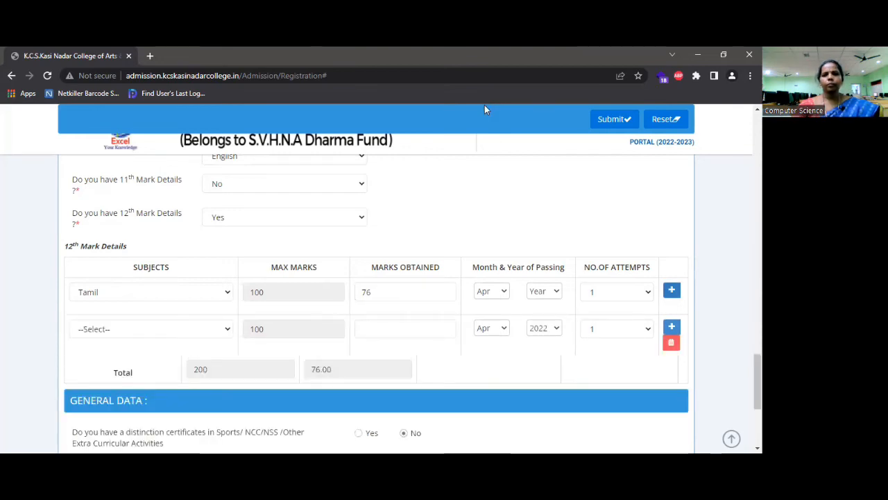
{"action": "left_click", "coordinate": [673, 294]}
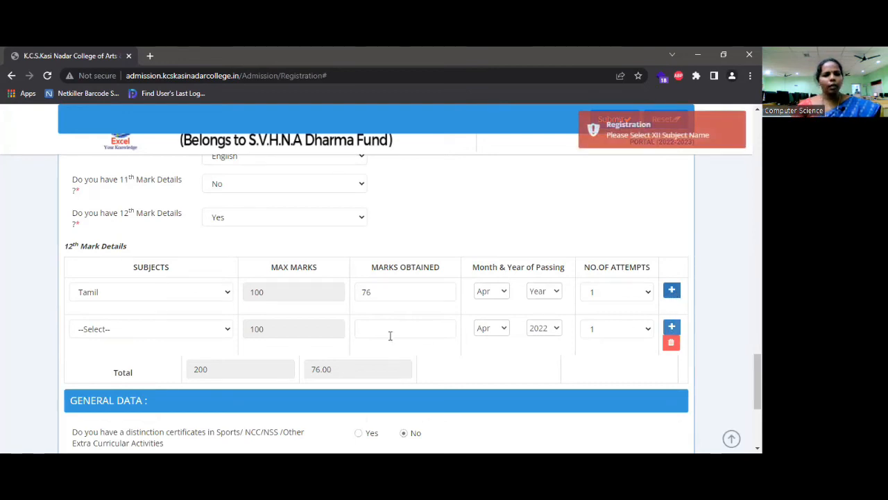
{"action": "left_click", "coordinate": [228, 332]}
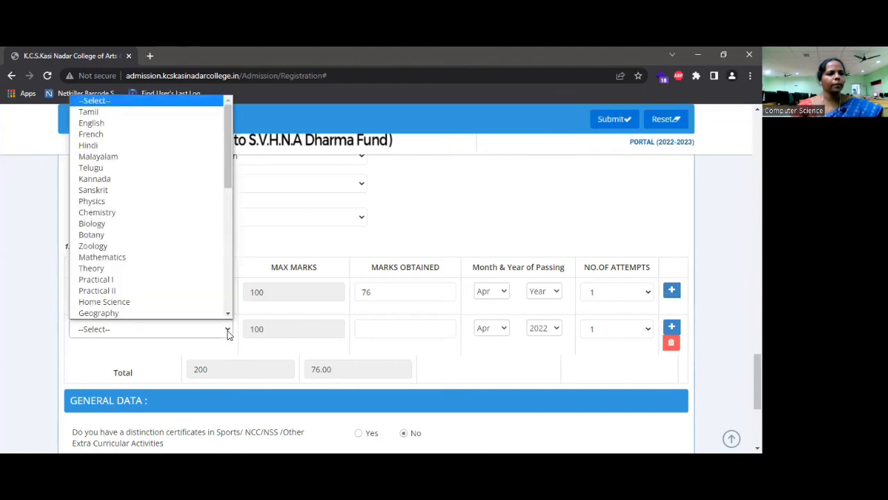
{"action": "left_click", "coordinate": [124, 129]}
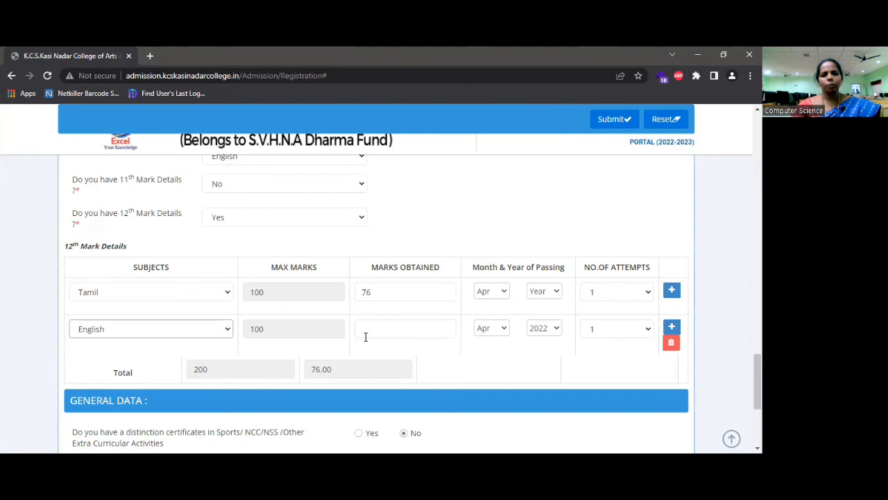
{"action": "left_click", "coordinate": [390, 334]}
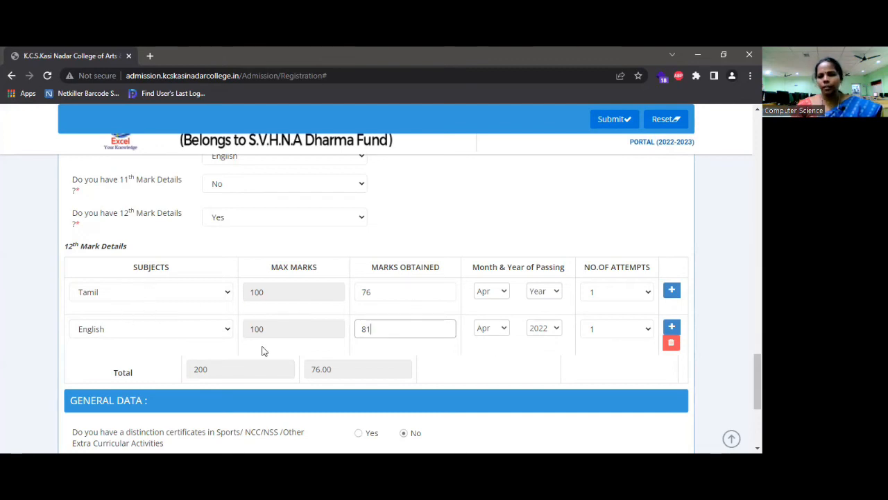
Add a third row with Commerce scoring 91, plus a fourth blank row
{"action": "left_click", "coordinate": [672, 327]}
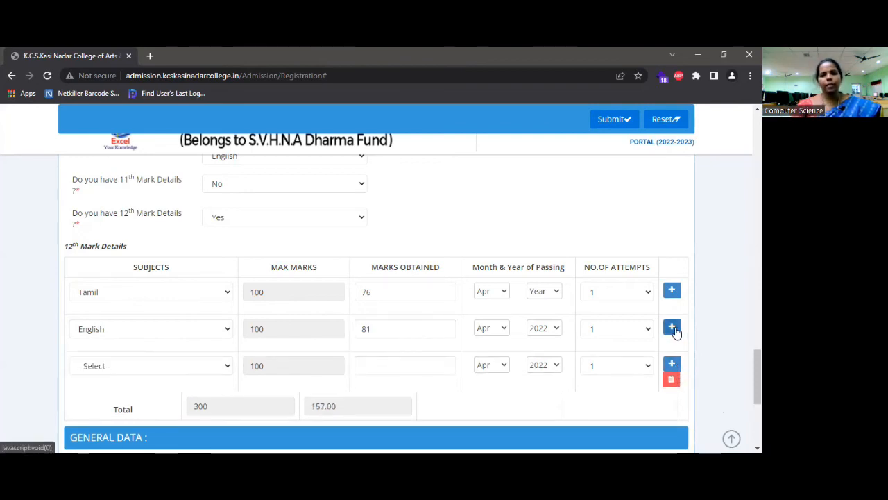
{"action": "left_click", "coordinate": [227, 365]}
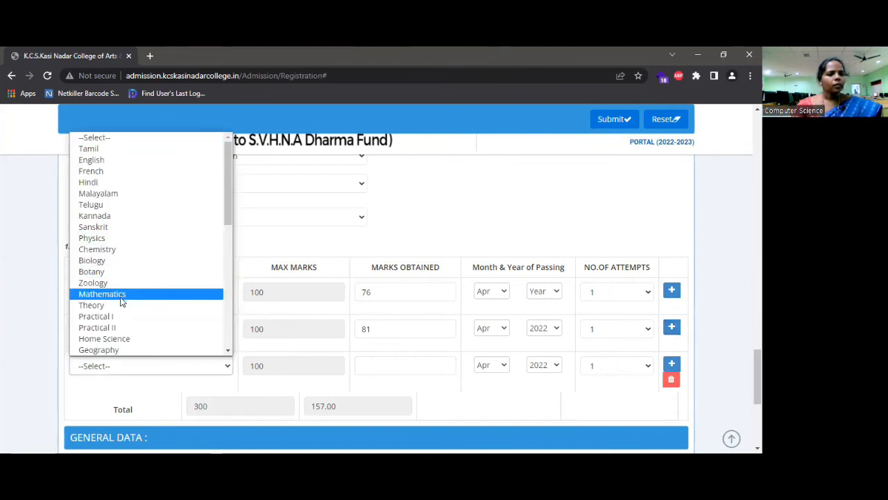
{"action": "left_click", "coordinate": [230, 227]}
{"action": "mouse_move", "coordinate": [230, 234]}
{"action": "left_mouse_down"}
{"action": "mouse_move", "coordinate": [227, 290]}
{"action": "mouse_move", "coordinate": [225, 224]}
{"action": "left_mouse_up"}
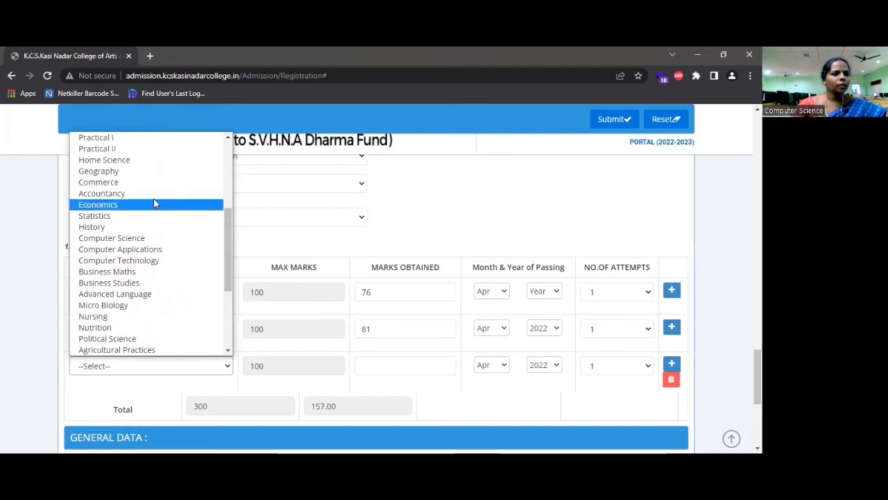
{"action": "left_click", "coordinate": [139, 184]}
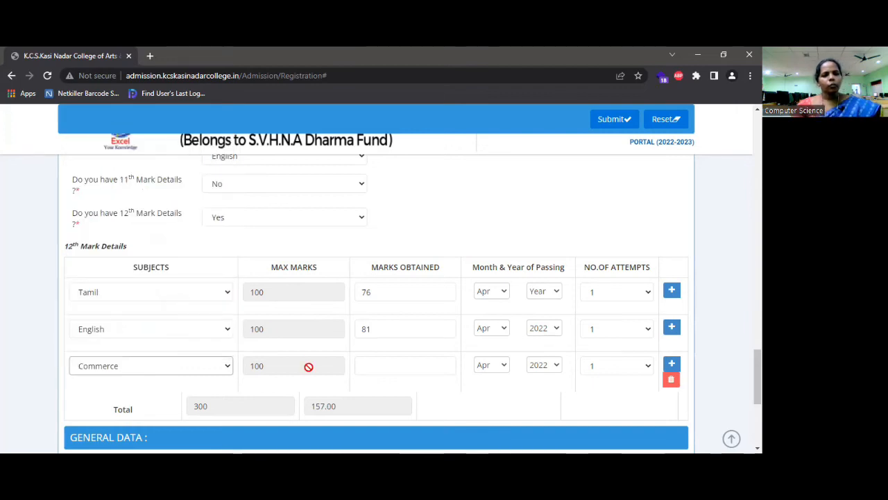
{"action": "left_click", "coordinate": [387, 365]}
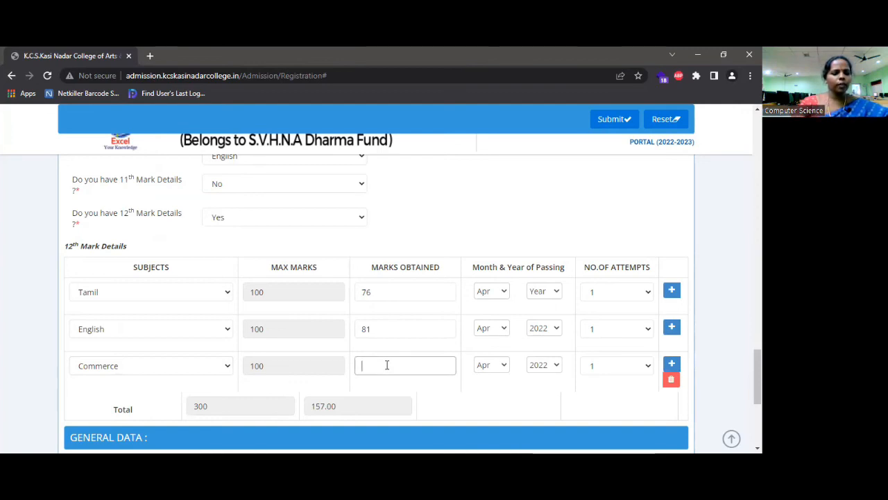
{"action": "type", "text": "91"}
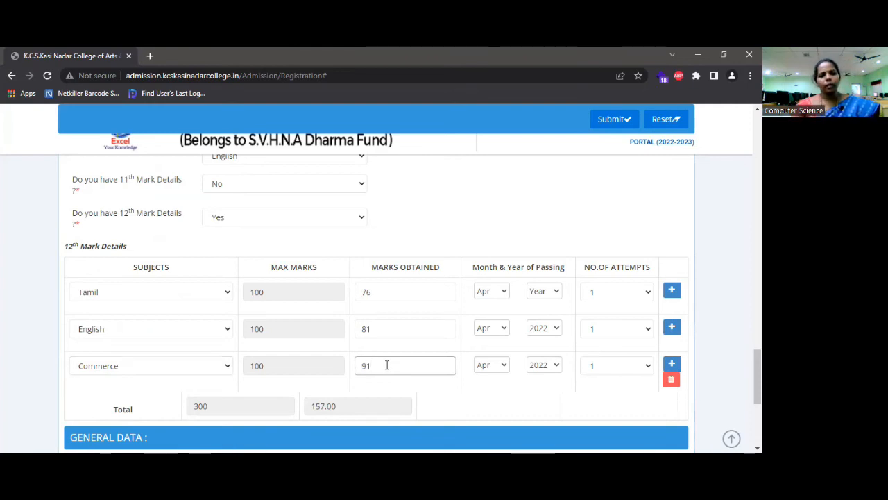
{"action": "left_click", "coordinate": [671, 368]}
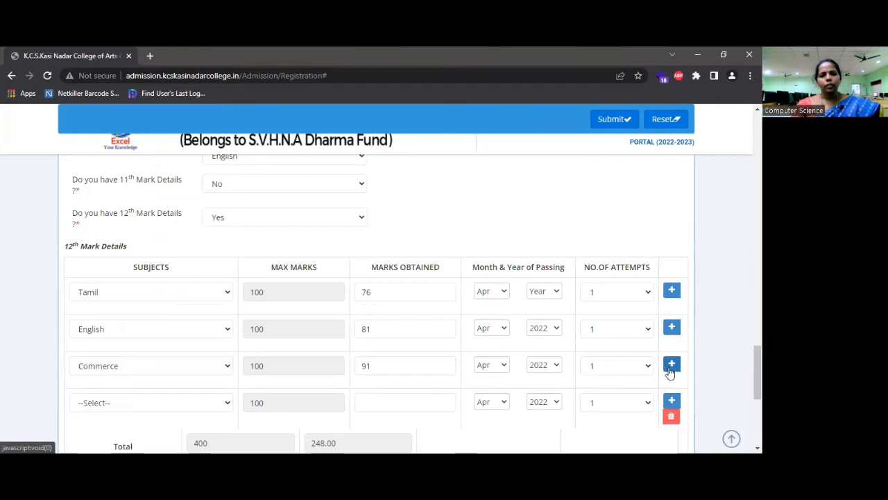
Set the fourth subject to Accountancy with 95 marks
{"action": "left_click", "coordinate": [226, 405]}
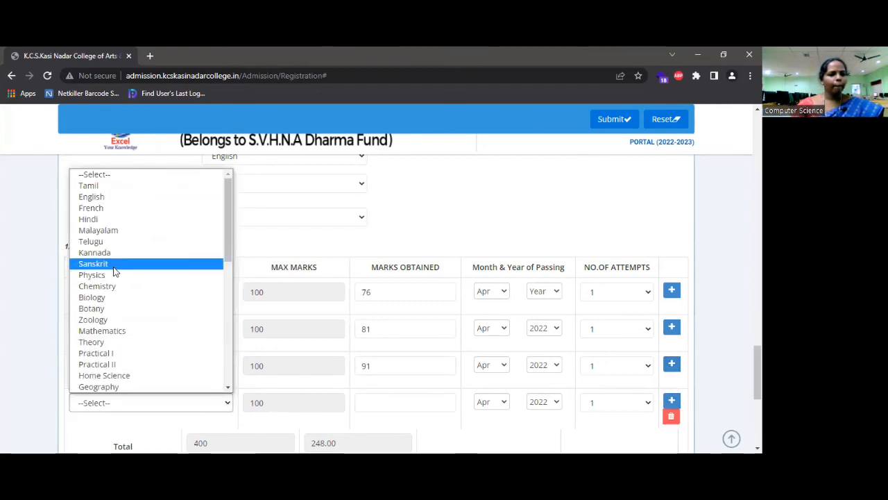
{"action": "left_click_drag", "start_coordinate": [229, 258], "coordinate": [218, 303]}
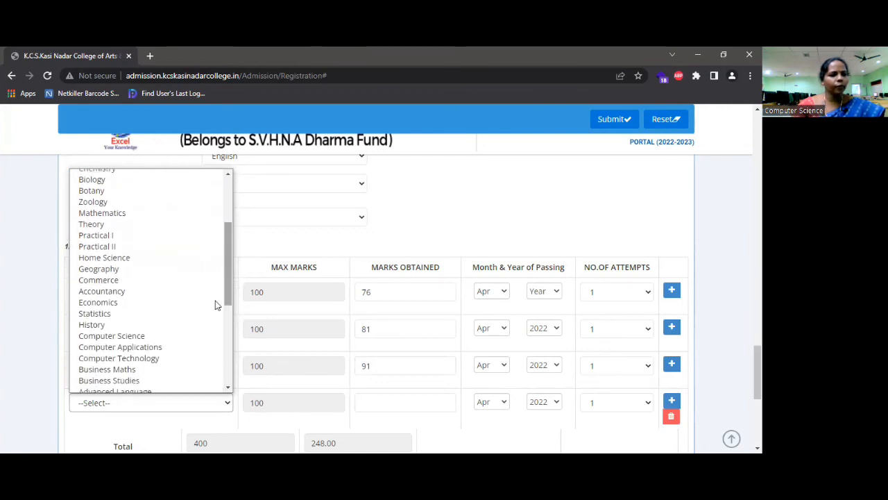
{"action": "left_click", "coordinate": [136, 291]}
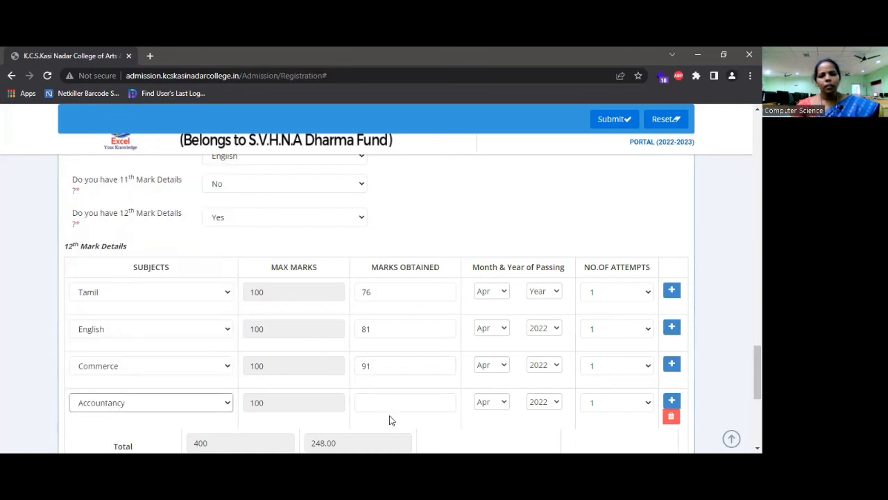
{"action": "left_click", "coordinate": [382, 402]}
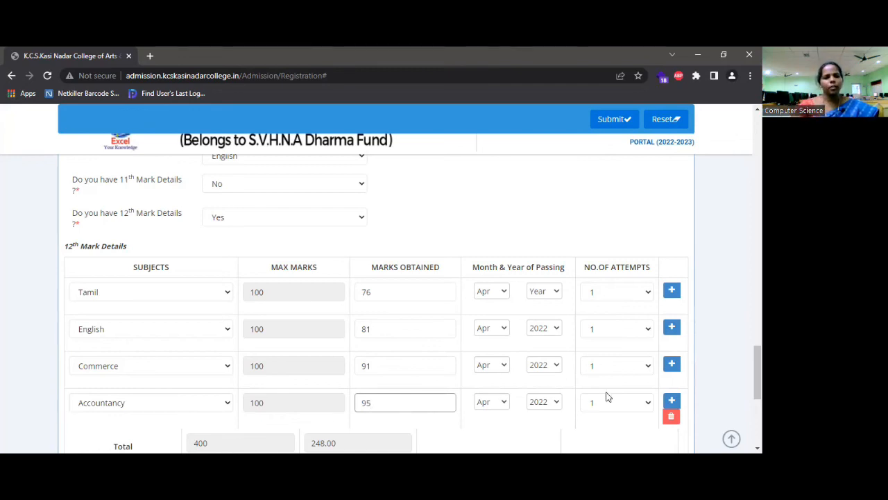
Add a fifth row with Economics scoring 78, then a sixth blank row
{"action": "left_click", "coordinate": [670, 407]}
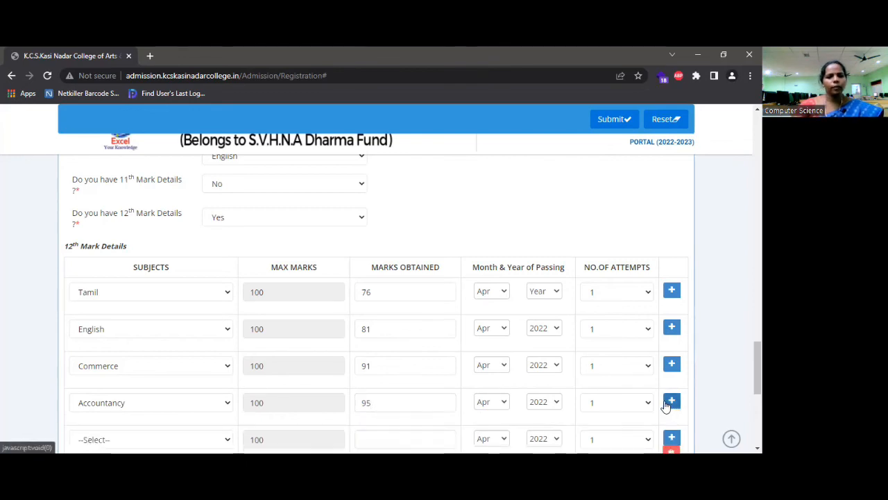
{"action": "scroll", "coordinate": [342, 392], "scroll_direction": "down", "scroll_amount": 2}
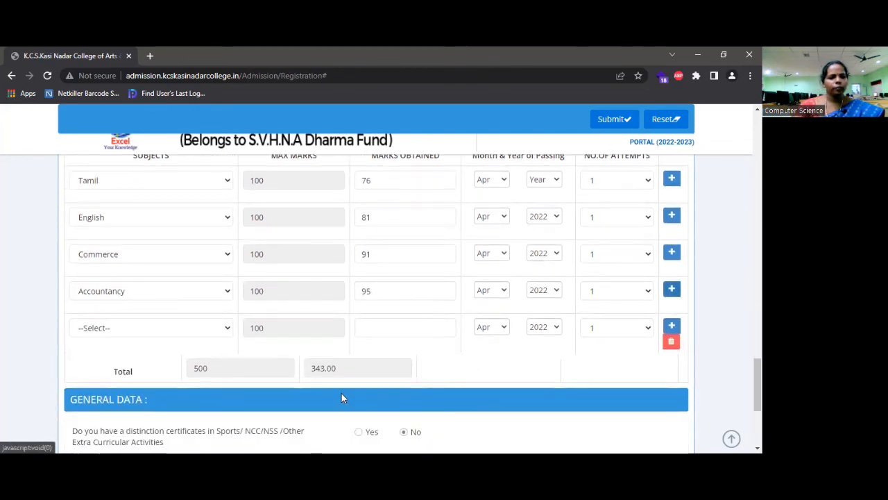
{"action": "left_click", "coordinate": [227, 330]}
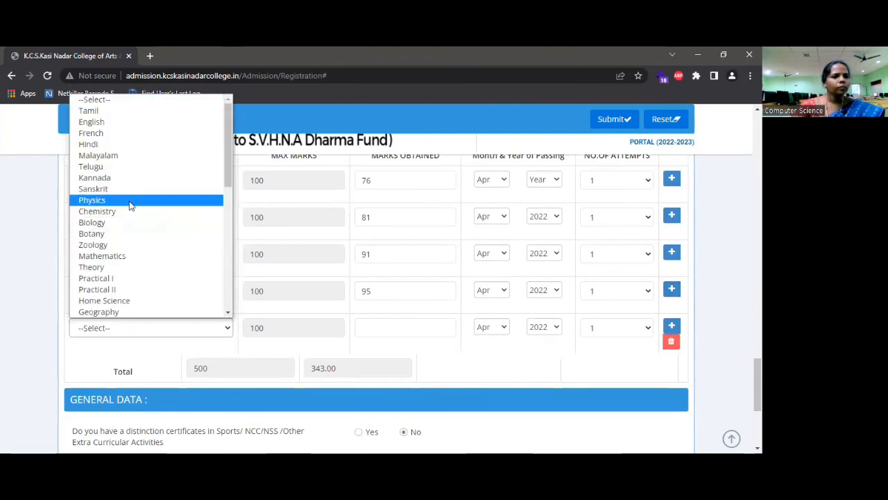
{"action": "left_click_drag", "start_coordinate": [226, 190], "coordinate": [232, 237]}
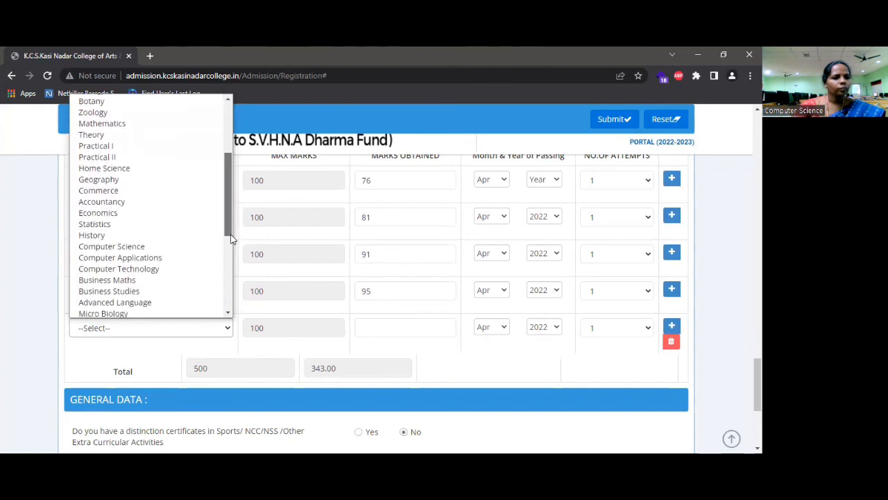
{"action": "left_click", "coordinate": [134, 210]}
{"action": "left_click", "coordinate": [395, 327]}
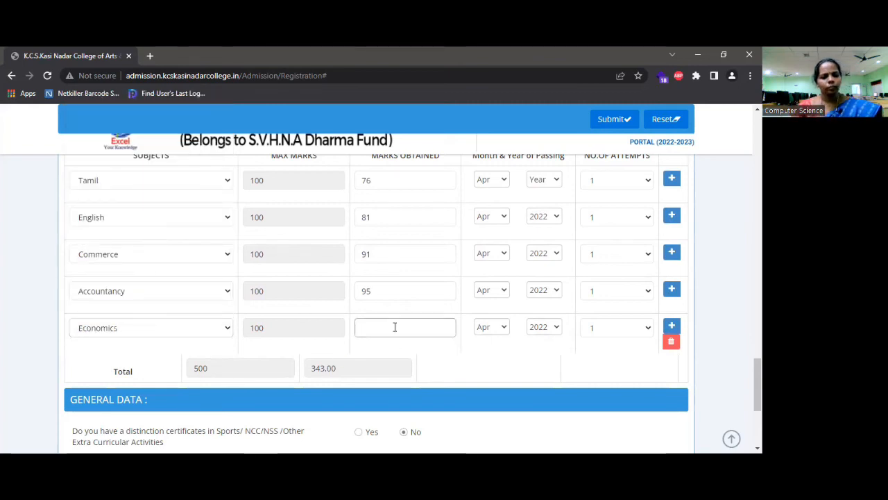
{"action": "type", "text": "78"}
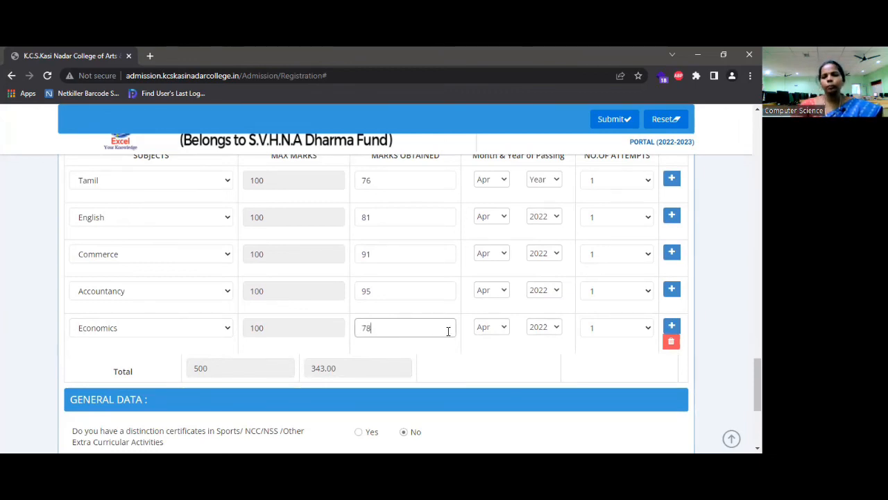
{"action": "left_click", "coordinate": [672, 327]}
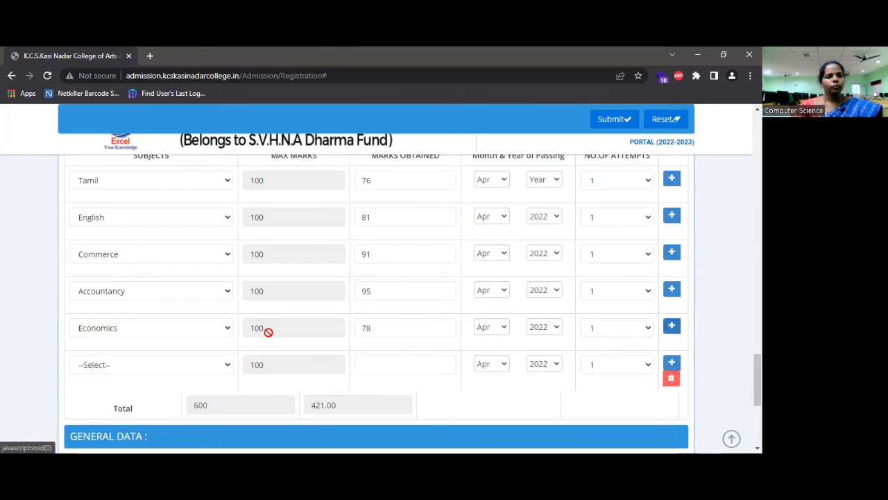
Choose Business Maths for the sixth row with 91 marks, bringing the total to 512.00
{"action": "left_click", "coordinate": [229, 365]}
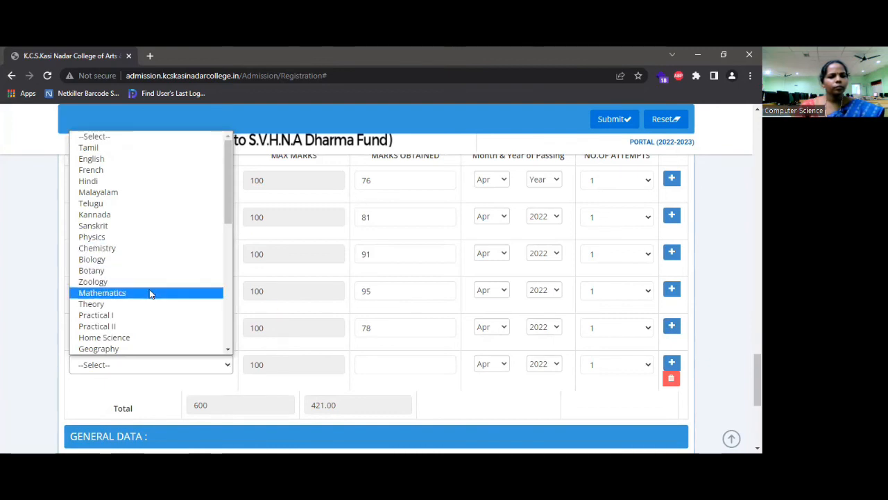
{"action": "left_click_drag", "start_coordinate": [232, 222], "coordinate": [243, 299]}
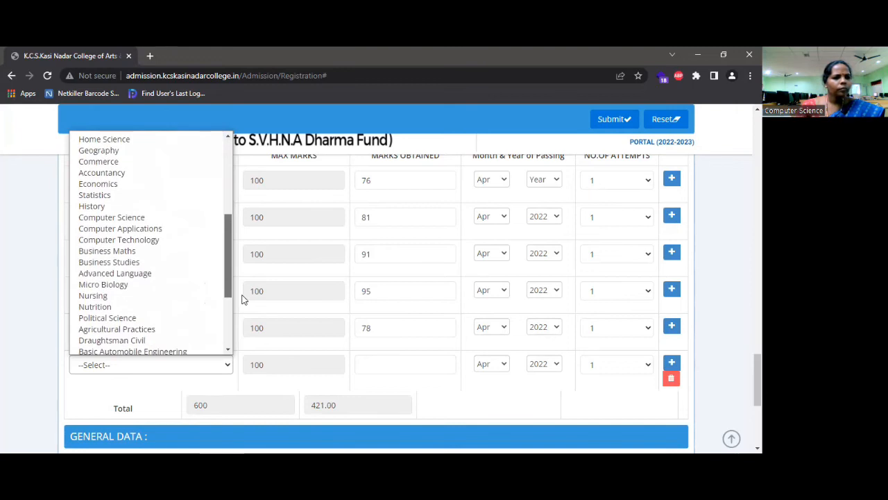
{"action": "left_click", "coordinate": [150, 257]}
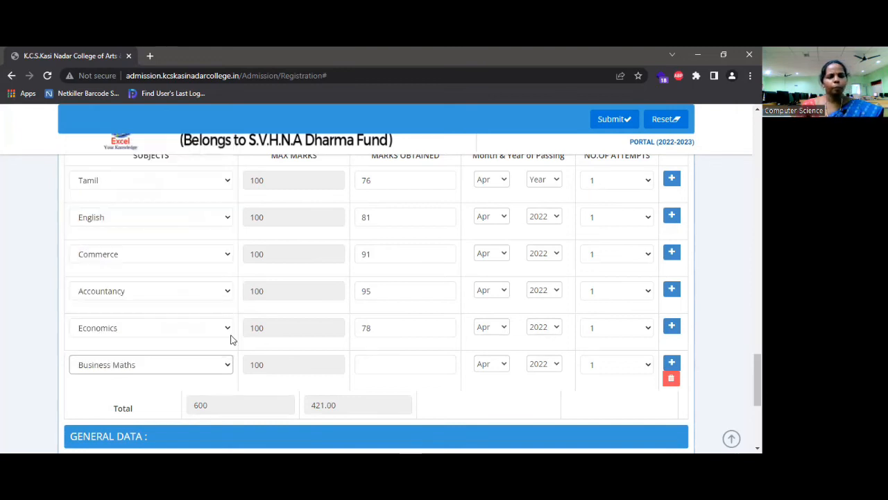
{"action": "left_click", "coordinate": [376, 361]}
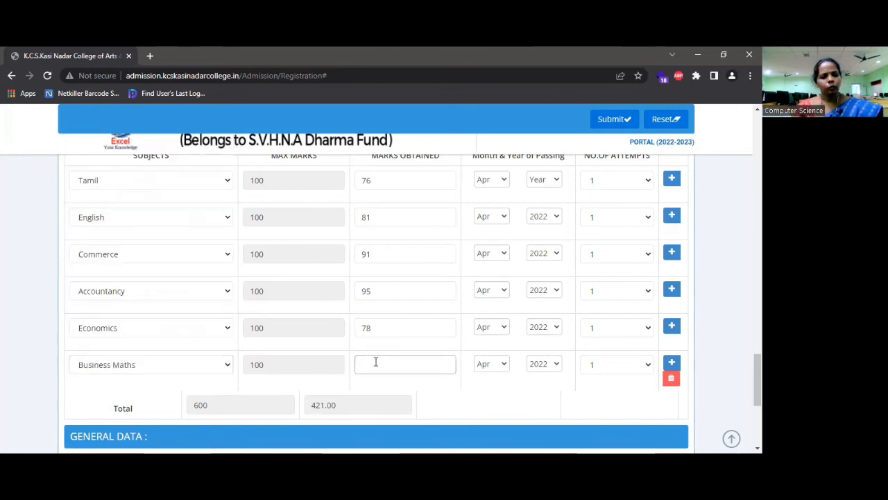
{"action": "type", "text": "91"}
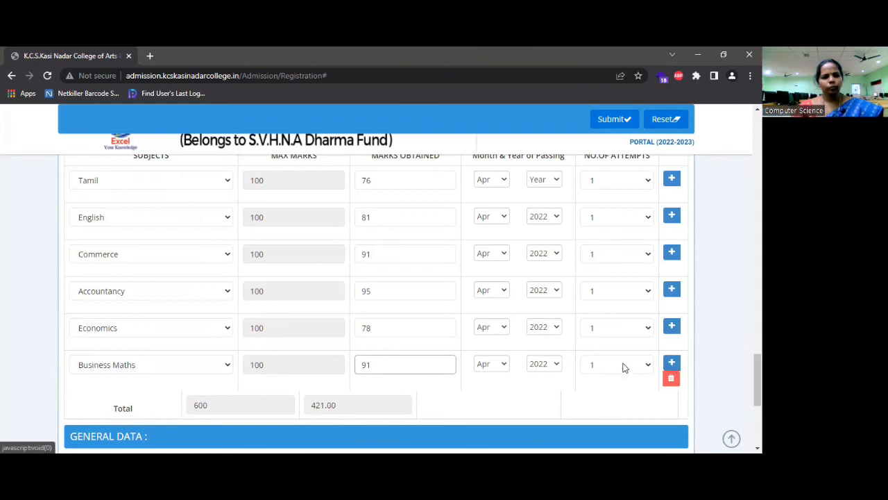
{"action": "left_click", "coordinate": [503, 401]}
{"action": "scroll", "coordinate": [502, 401], "scroll_direction": "down", "scroll_amount": 1}
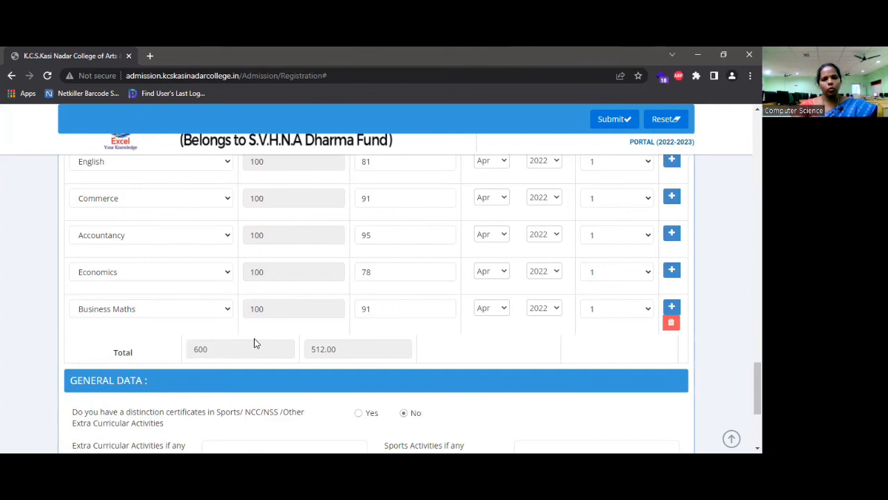
{"action": "scroll", "coordinate": [254, 343], "scroll_direction": "down", "scroll_amount": 2}
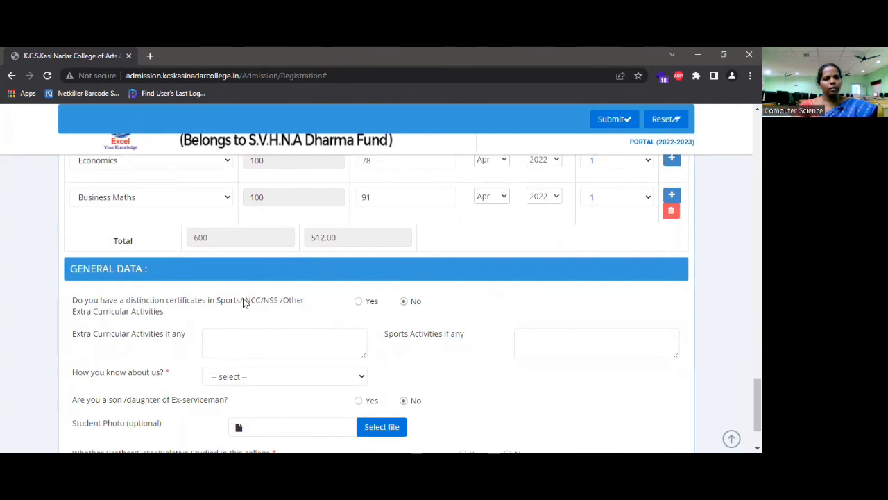
{"action": "scroll", "coordinate": [243, 303], "scroll_direction": "down", "scroll_amount": 1}
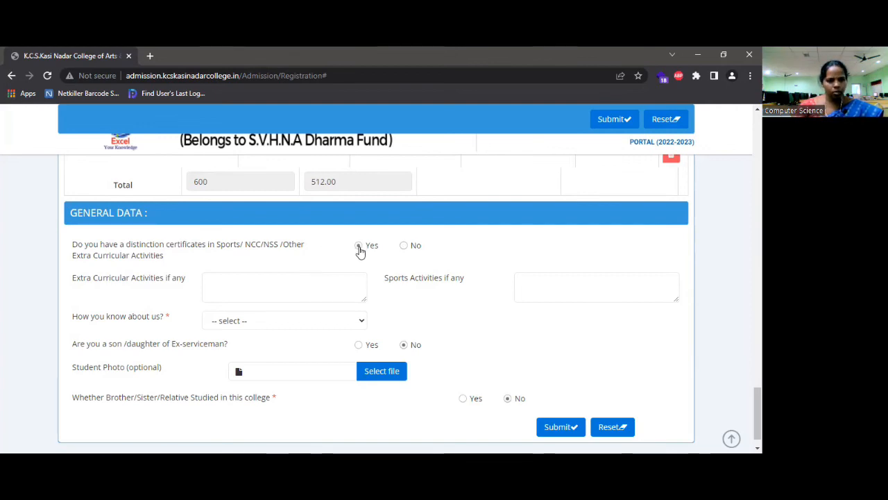
Mark distinction certificates Yes, enter 'VOLUNTEER DURING CORONA PERIOD' and zonal-level basketball team as sports
{"action": "left_click", "coordinate": [358, 248]}
{"action": "left_click", "coordinate": [295, 291]}
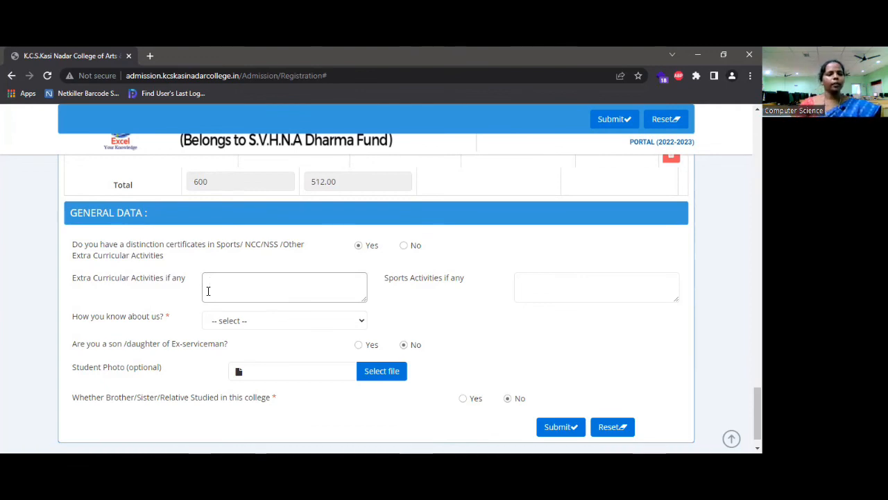
{"action": "type", "text": "VO"}
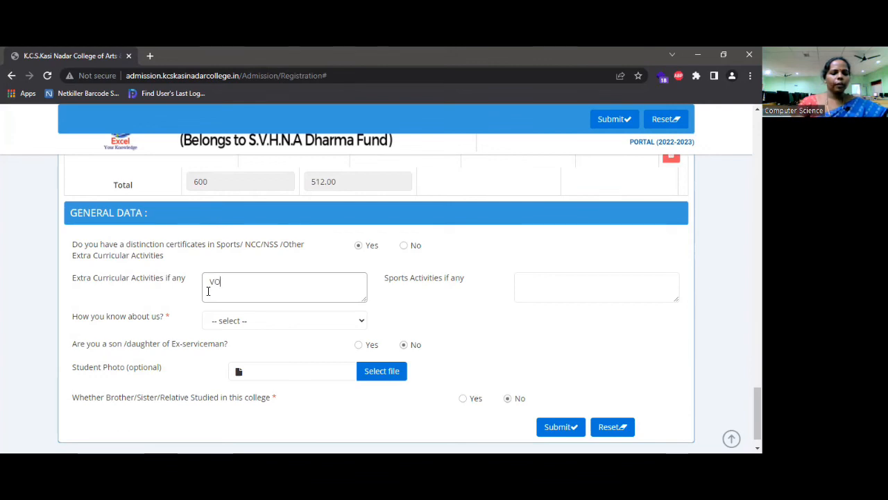
{"action": "type", "text": "LUNTEER"}
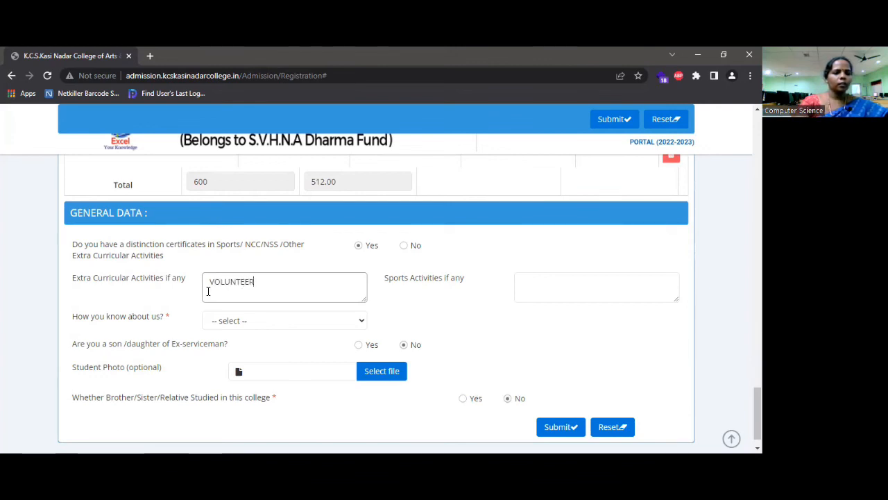
{"action": "type", "text": " DURING CORONA PERIOD"}
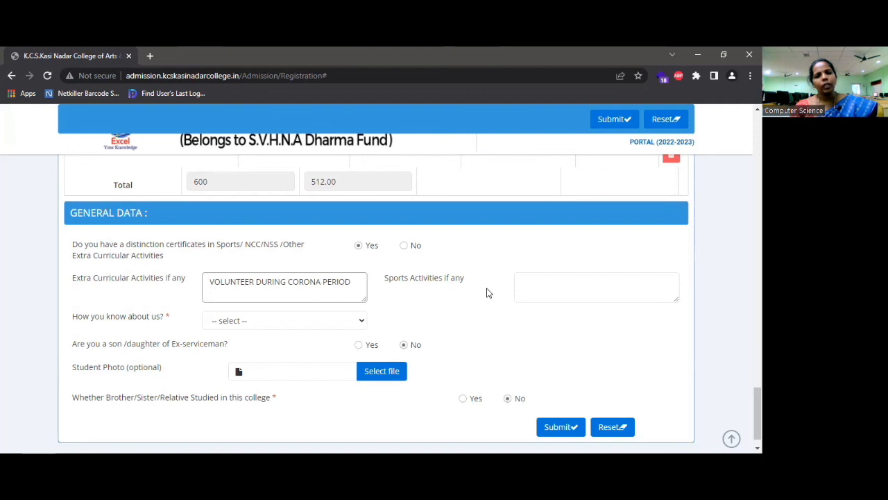
{"action": "left_click", "coordinate": [503, 282]}
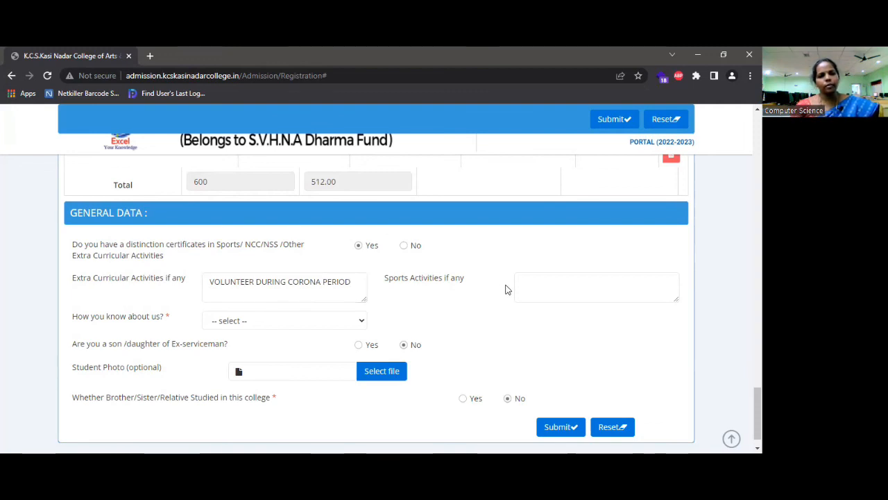
{"action": "left_click", "coordinate": [517, 283]}
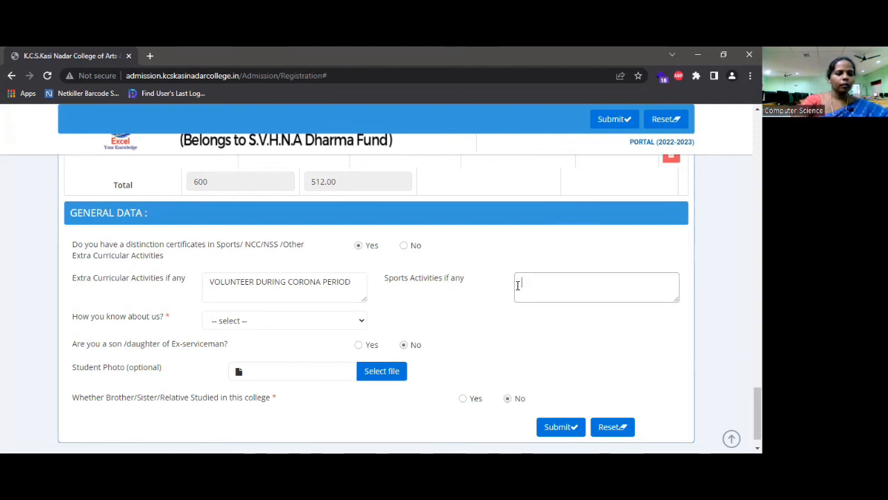
{"action": "type", "text": "P"}
{"action": "type", "text": "EPRES"}
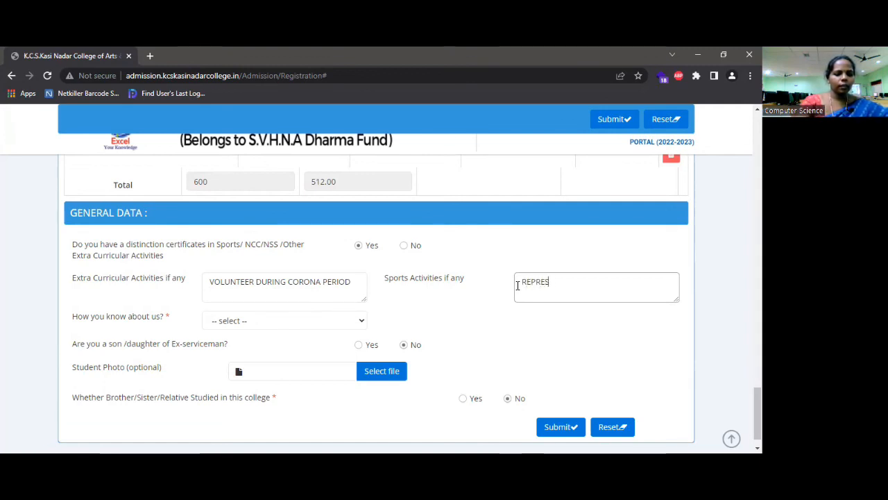
{"action": "type", "text": "ENT"}
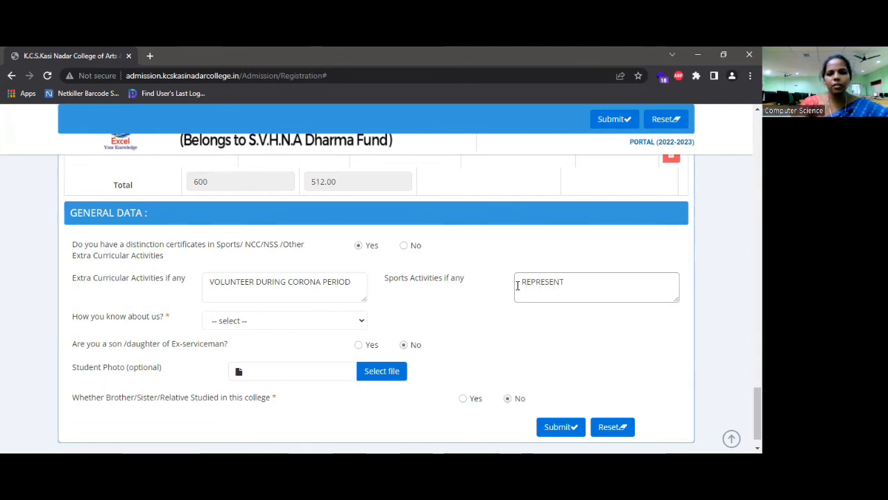
{"action": "type", "text": "ED Z"}
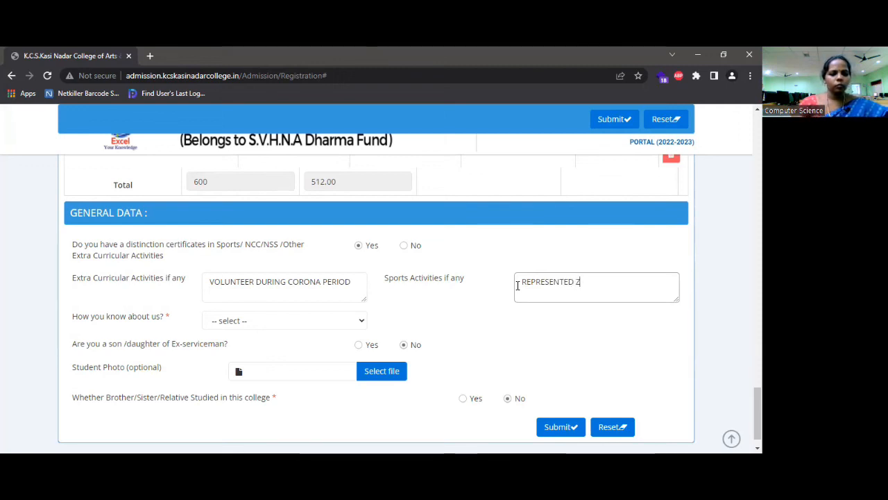
{"action": "type", "text": "ONAL LEVEL"}
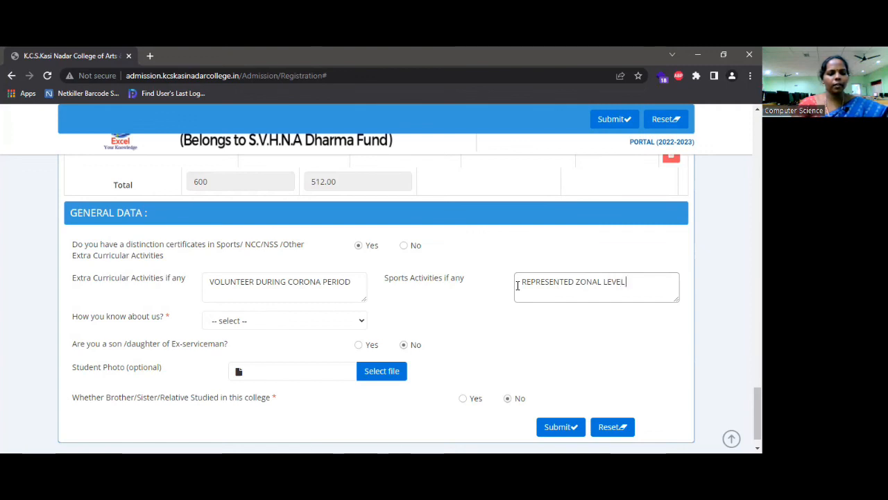
{"action": "type", "text": " BASKETBA"}
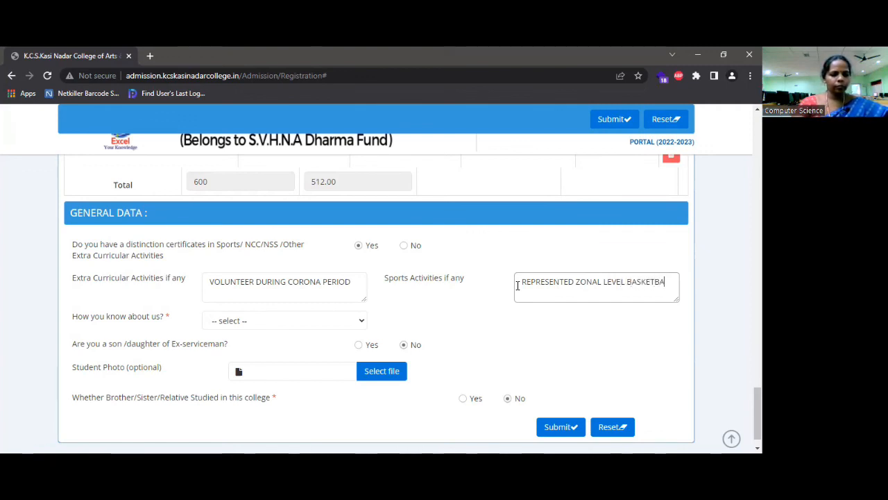
{"action": "type", "text": "LL TEAM"}
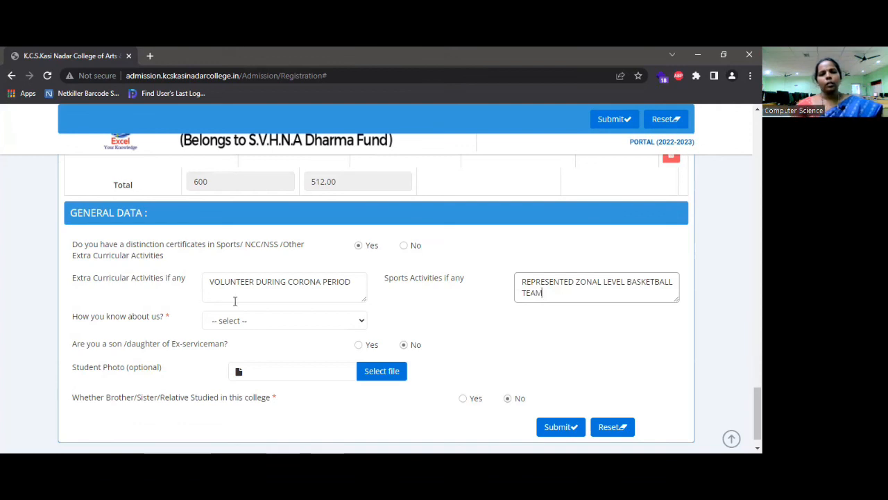
Choose Facebook as the referral source and answer the ex-serviceman parent question No
{"action": "left_click", "coordinate": [361, 323]}
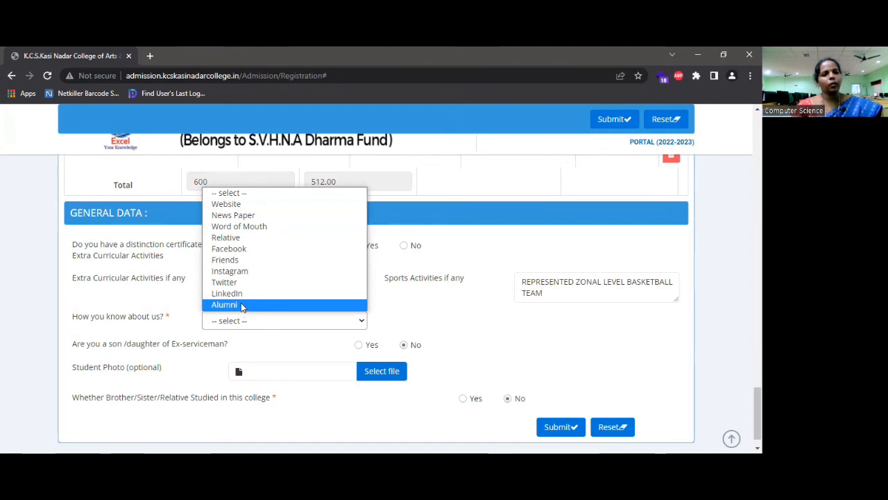
{"action": "left_click", "coordinate": [240, 240]}
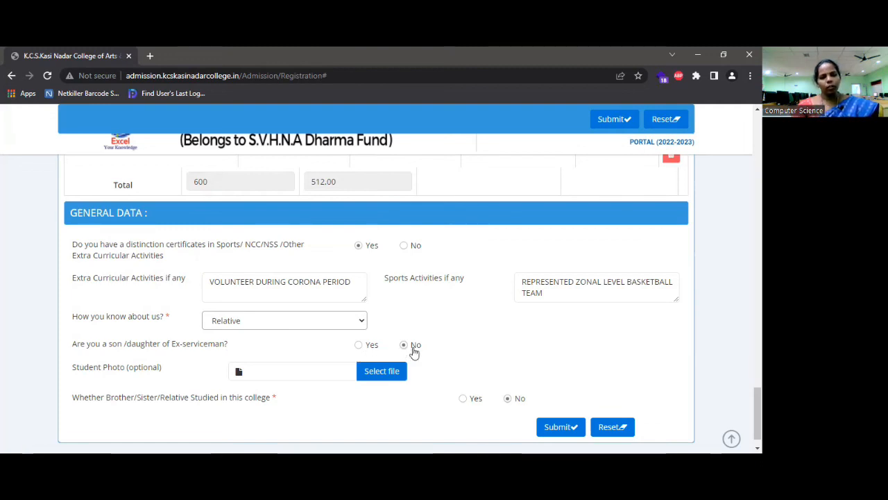
{"action": "left_click", "coordinate": [359, 345]}
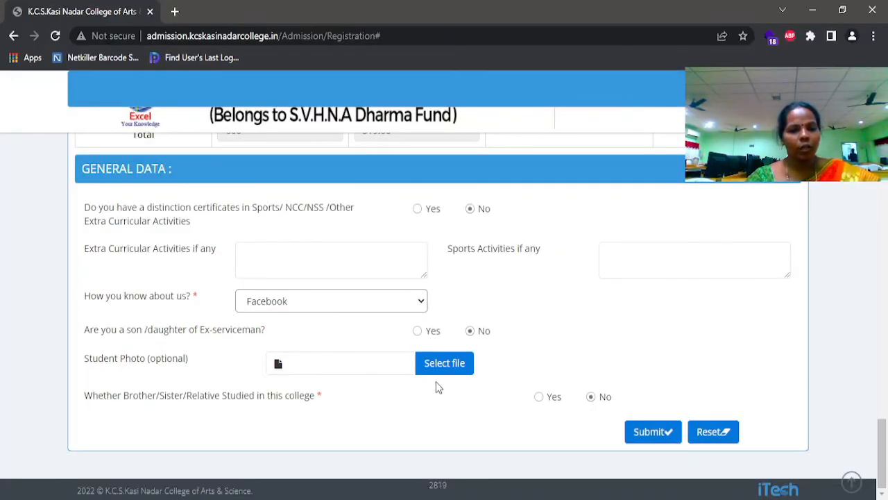
Upload 9.jpg as the student photo and answer Yes to a relative having studied here
{"action": "left_click", "coordinate": [444, 364]}
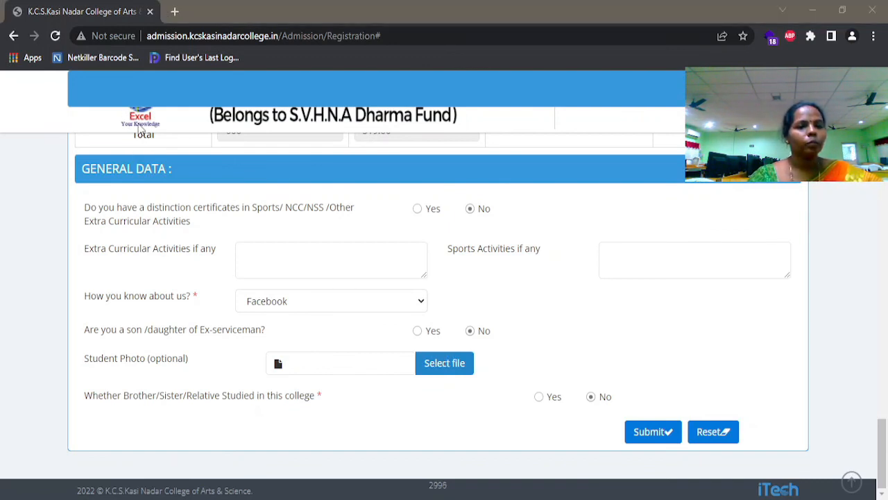
{"action": "left_click", "coordinate": [778, 480]}
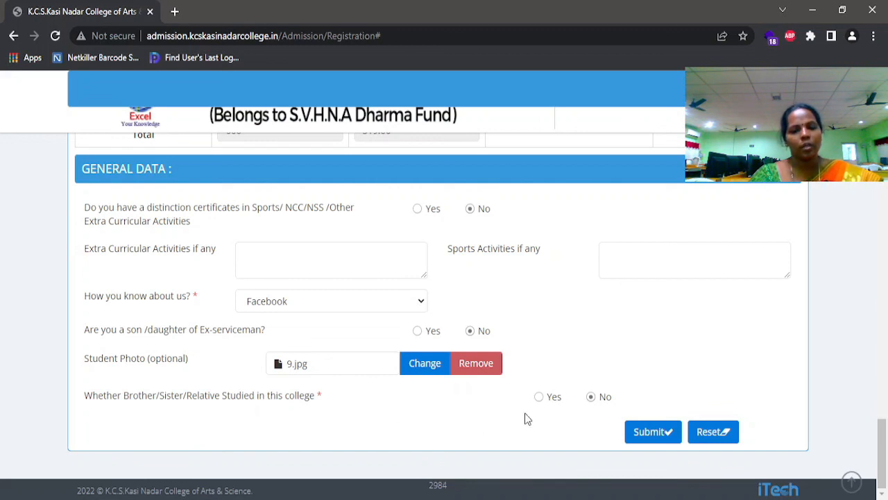
{"action": "left_click", "coordinate": [554, 400]}
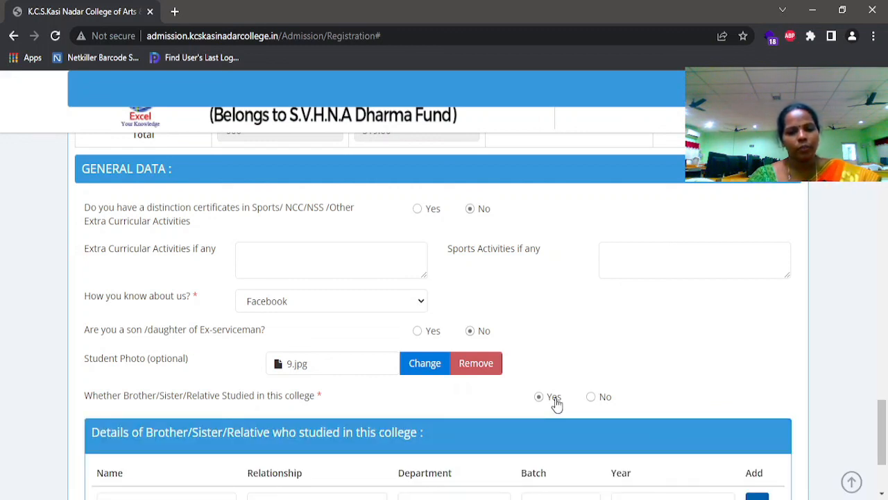
Enter the sister's name and relationship, B.A.(English), batch 2016-2019, Course Completed, then add a row
{"action": "scroll", "coordinate": [556, 403], "scroll_direction": "down", "scroll_amount": 2}
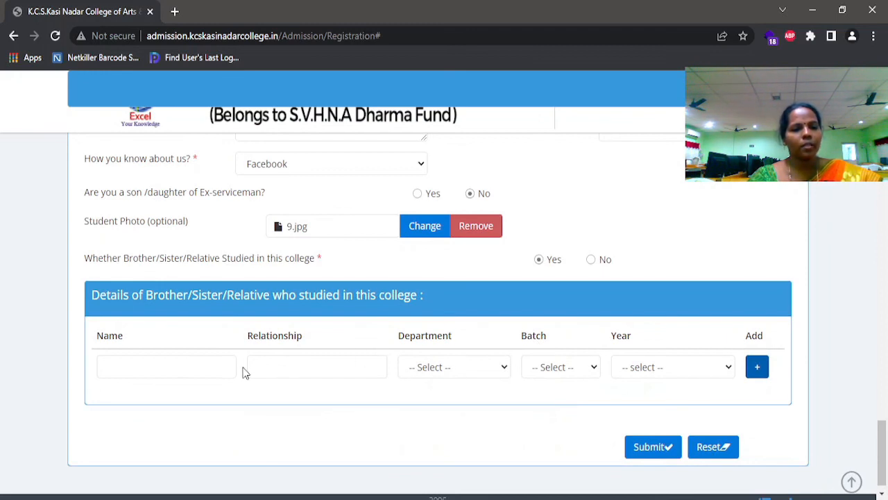
{"action": "left_click", "coordinate": [161, 367]}
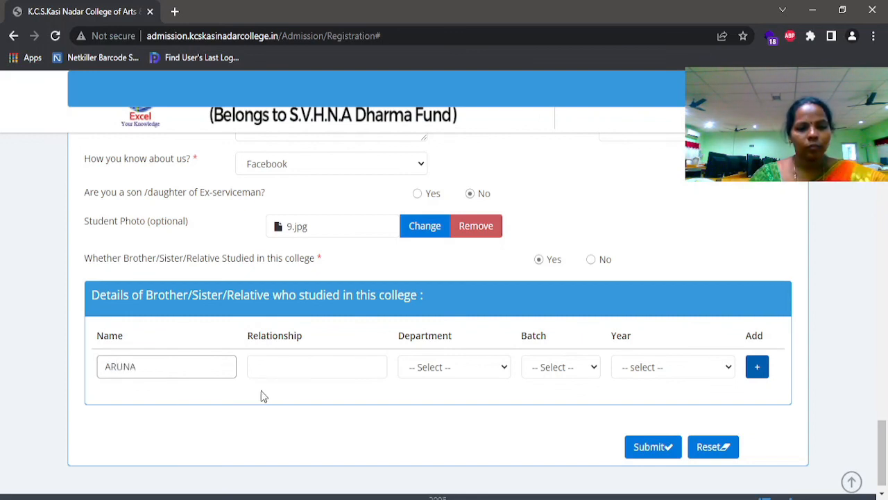
{"action": "left_click", "coordinate": [303, 367]}
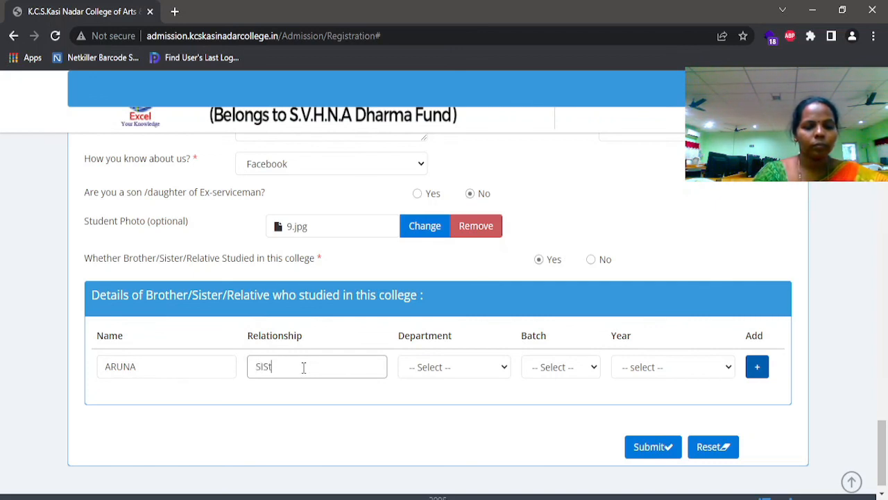
{"action": "left_click", "coordinate": [495, 374]}
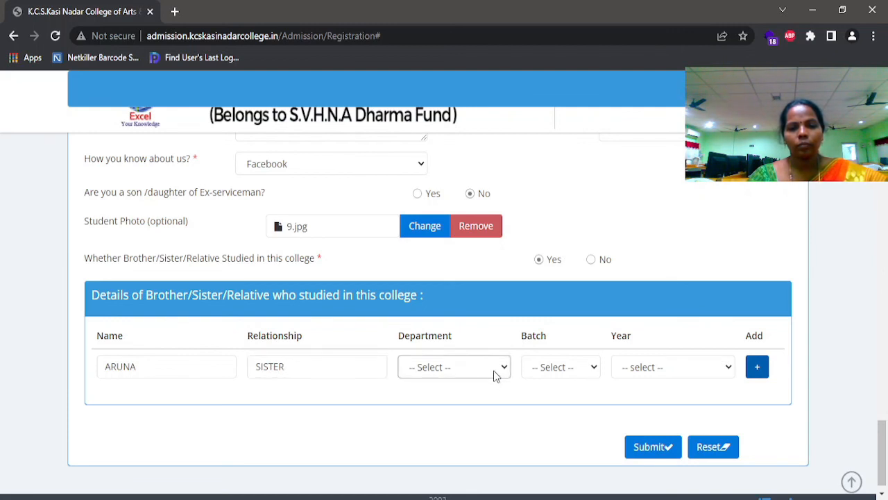
{"action": "left_click", "coordinate": [476, 473]}
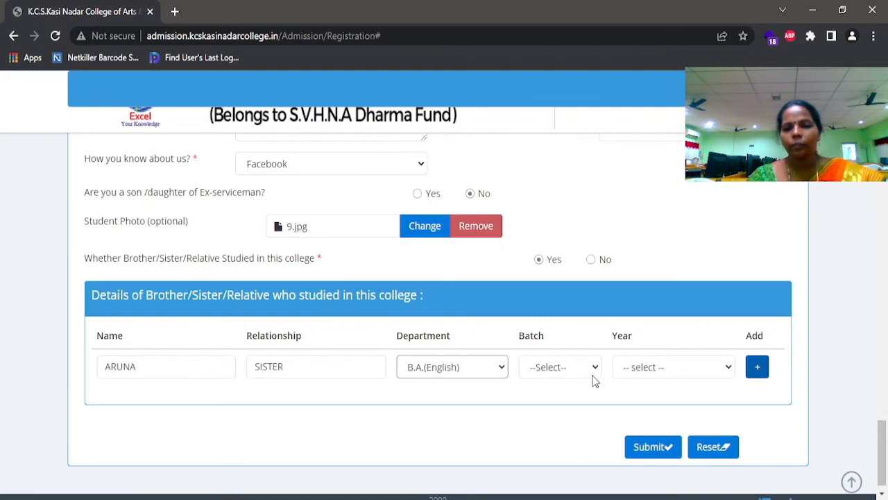
{"action": "left_click", "coordinate": [594, 370]}
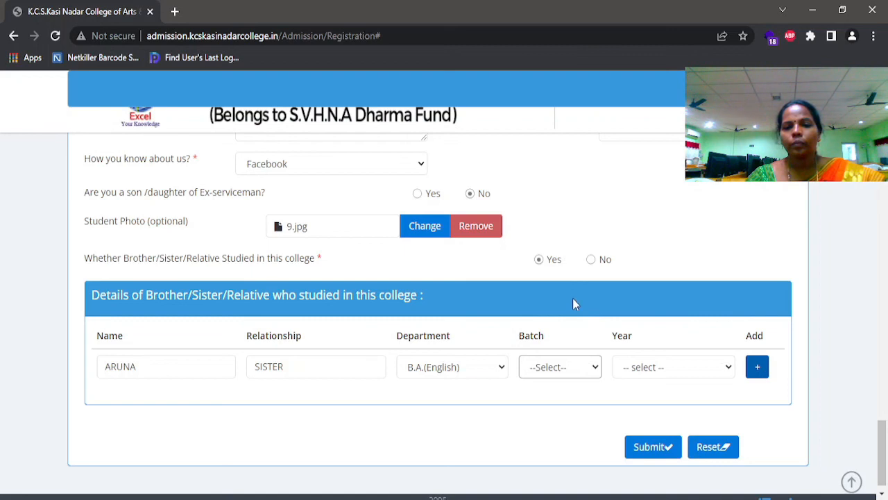
{"action": "left_click", "coordinate": [579, 335]}
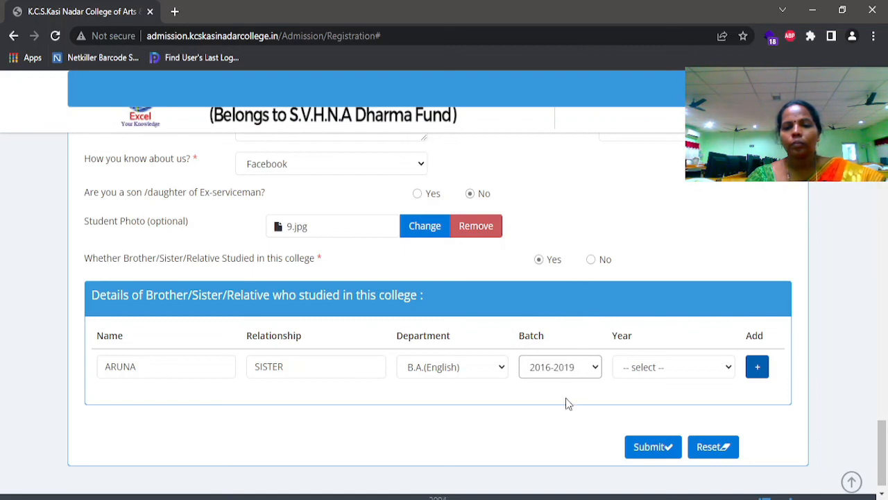
{"action": "left_click", "coordinate": [728, 372]}
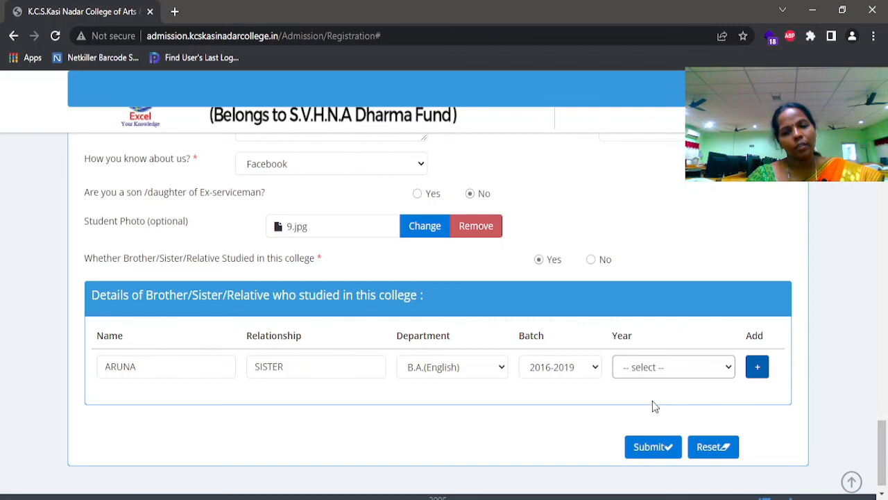
{"action": "left_click", "coordinate": [660, 444]}
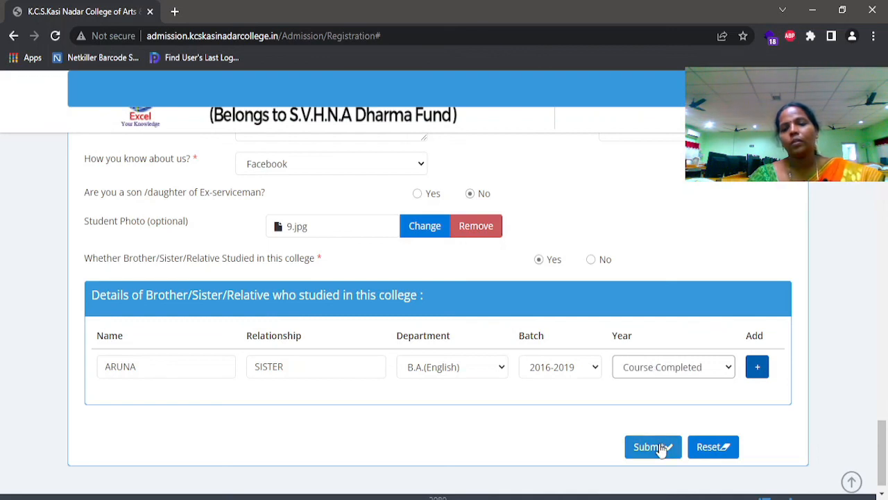
{"action": "left_click", "coordinate": [757, 368]}
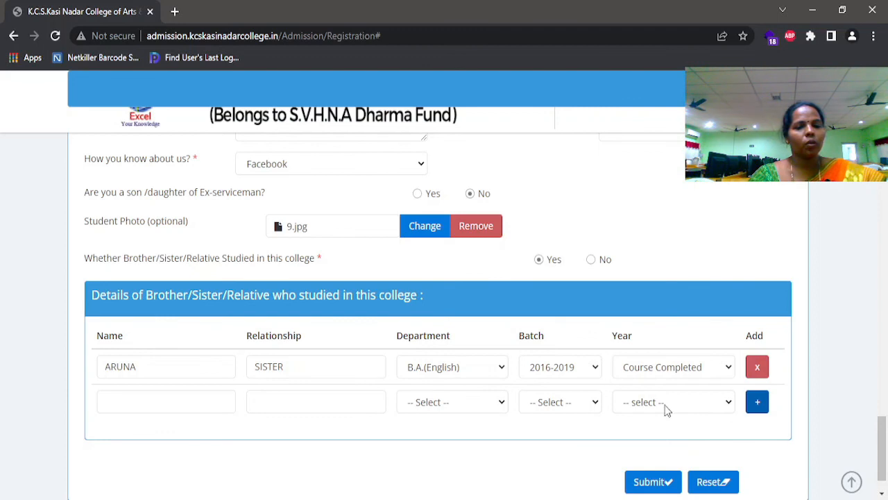
Submit the form twice and accept the Admission Registration declaration to get the application number
{"action": "left_click", "coordinate": [649, 482]}
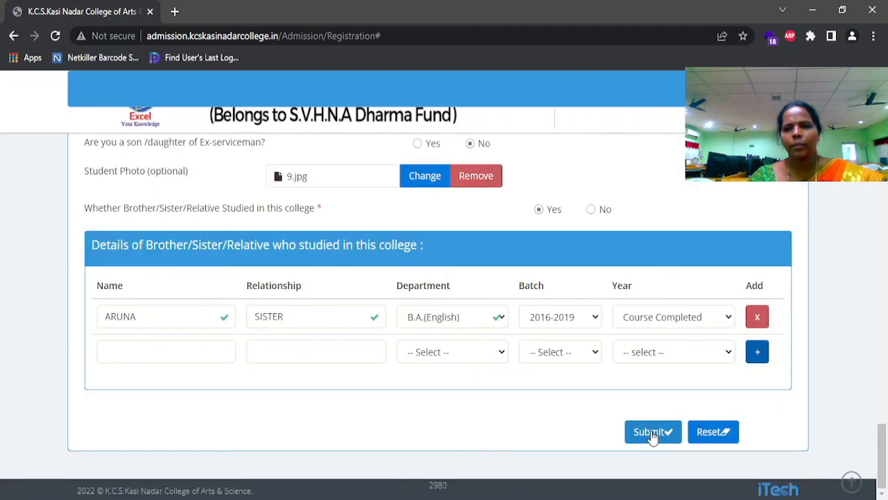
{"action": "left_click", "coordinate": [651, 432]}
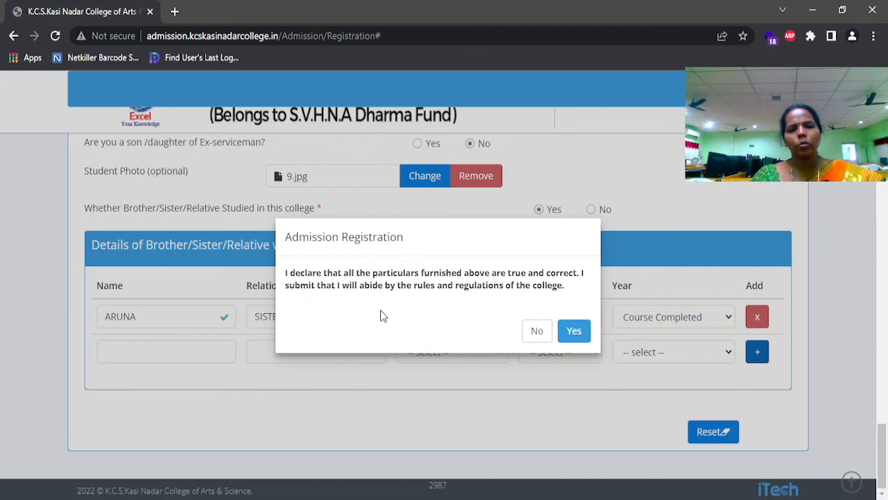
{"action": "left_click", "coordinate": [574, 331]}
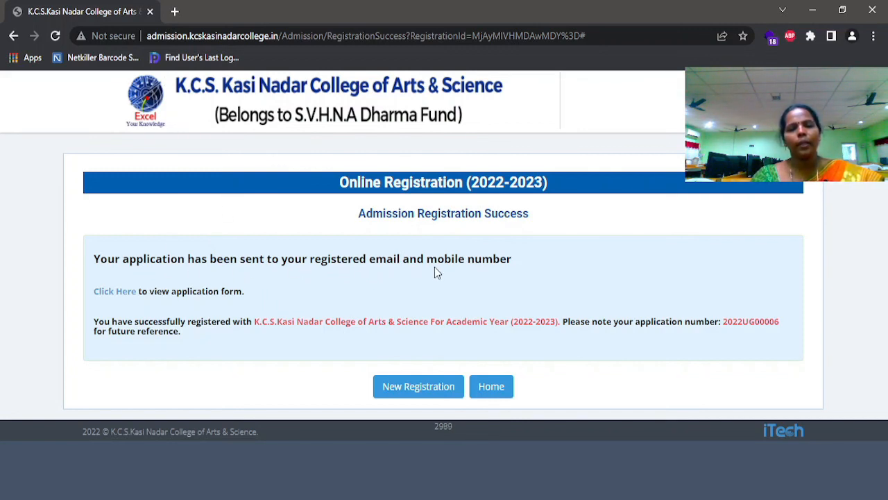
Open the generated UG 2022-2023 application form and scroll through its three pages
{"action": "left_click", "coordinate": [128, 297]}
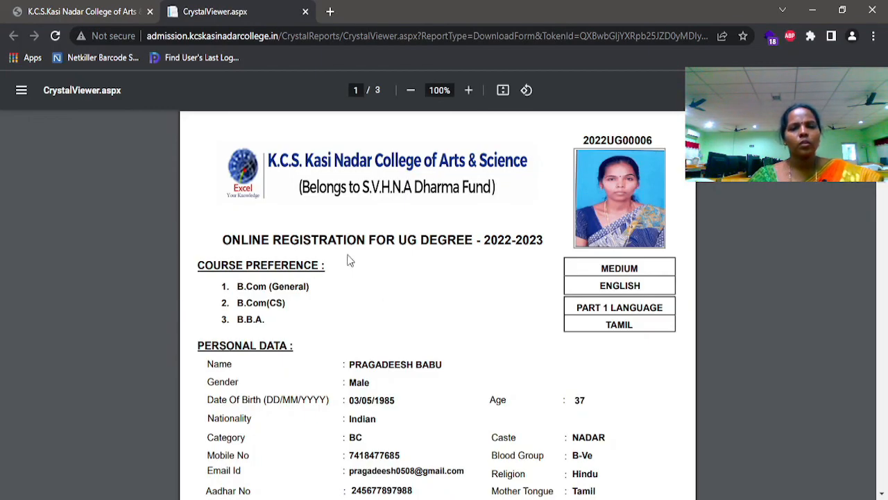
{"action": "scroll", "coordinate": [350, 260], "scroll_direction": "down", "scroll_amount": 10}
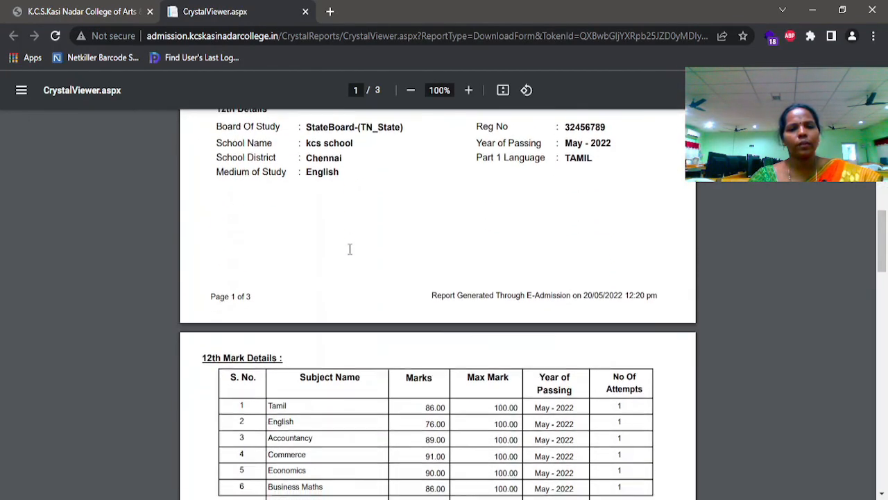
{"action": "scroll", "coordinate": [349, 249], "scroll_direction": "down", "scroll_amount": 15}
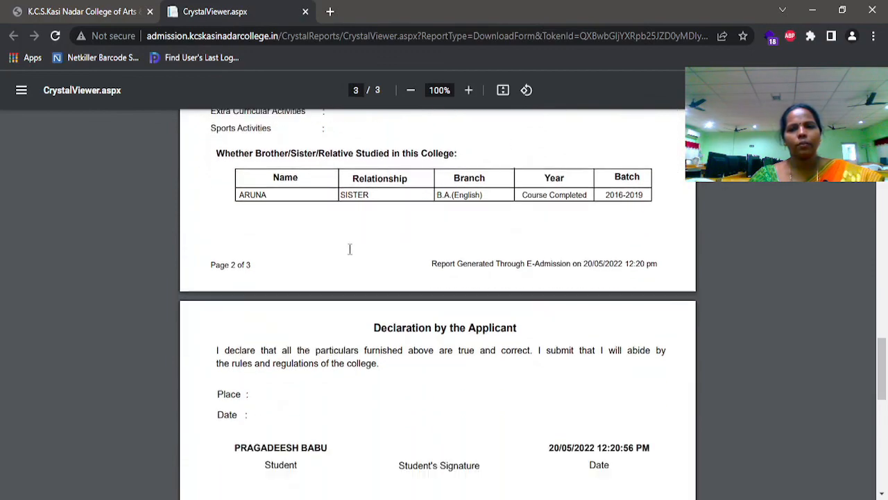
{"action": "scroll", "coordinate": [349, 249], "scroll_direction": "down", "scroll_amount": 8}
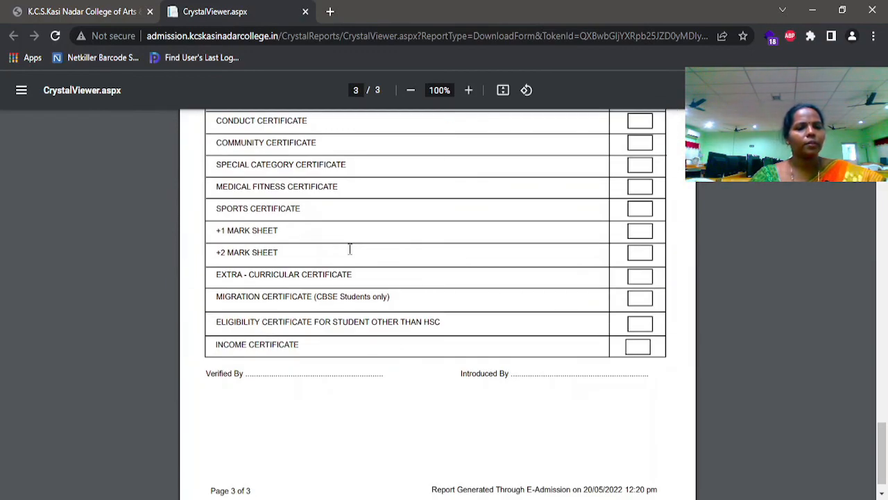
{"action": "scroll", "coordinate": [350, 249], "scroll_direction": "up", "scroll_amount": 20}
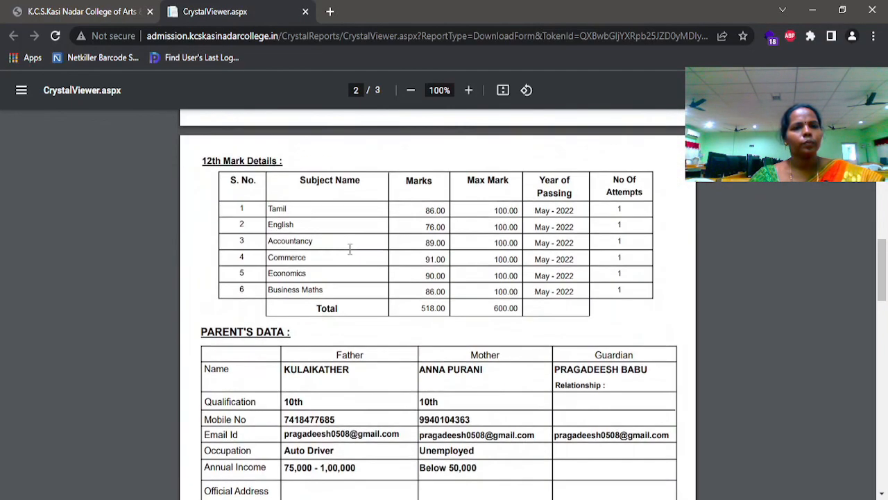
{"action": "scroll", "coordinate": [349, 249], "scroll_direction": "up", "scroll_amount": 10}
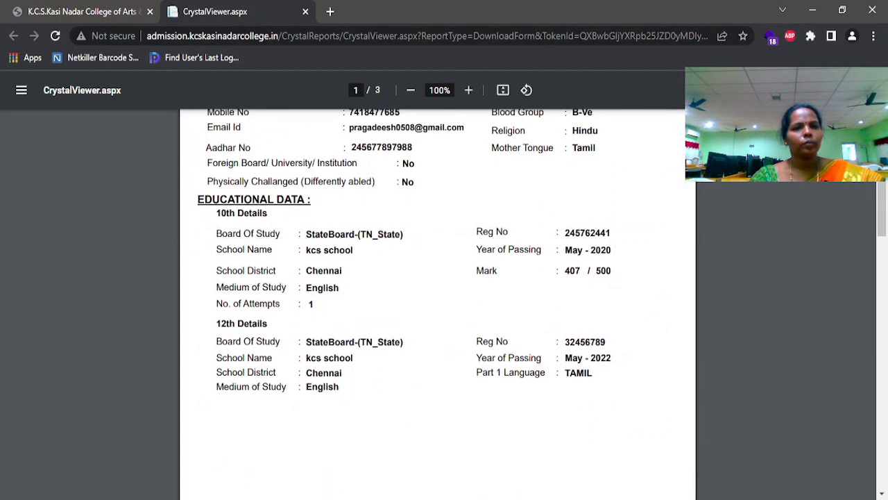